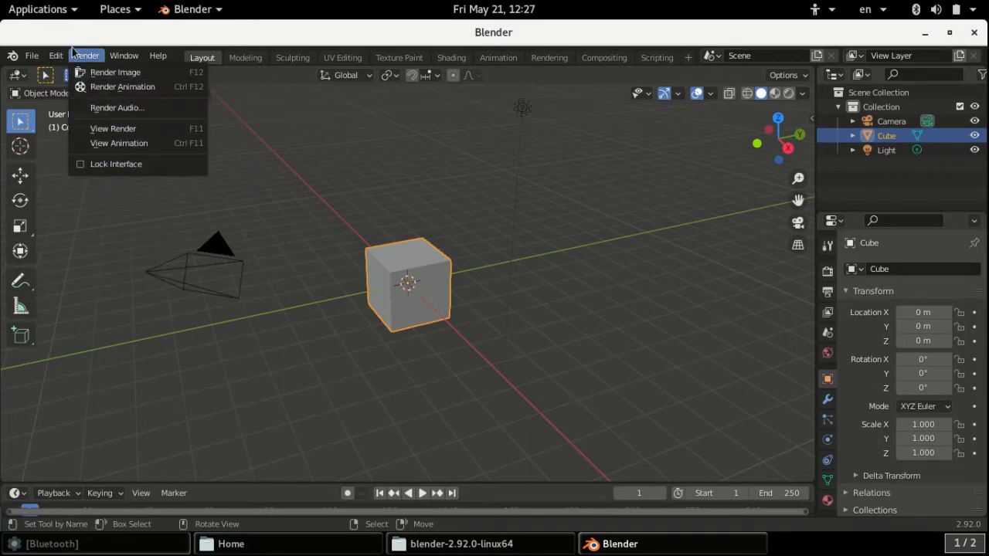
Step: Search the add-ons in the preferences for rigify and enable the Rigging: Rigify add-on
left_click(57, 56)
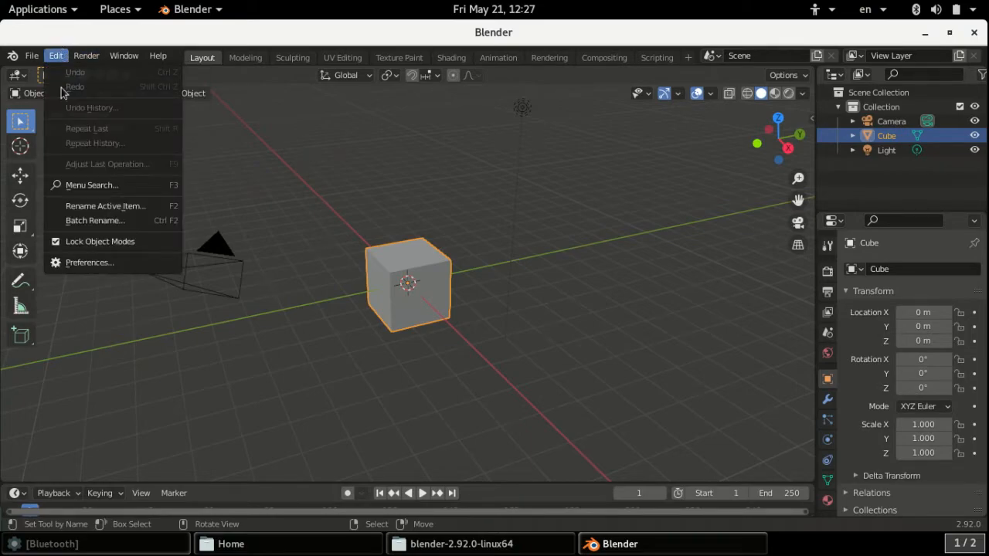
left_click(88, 265)
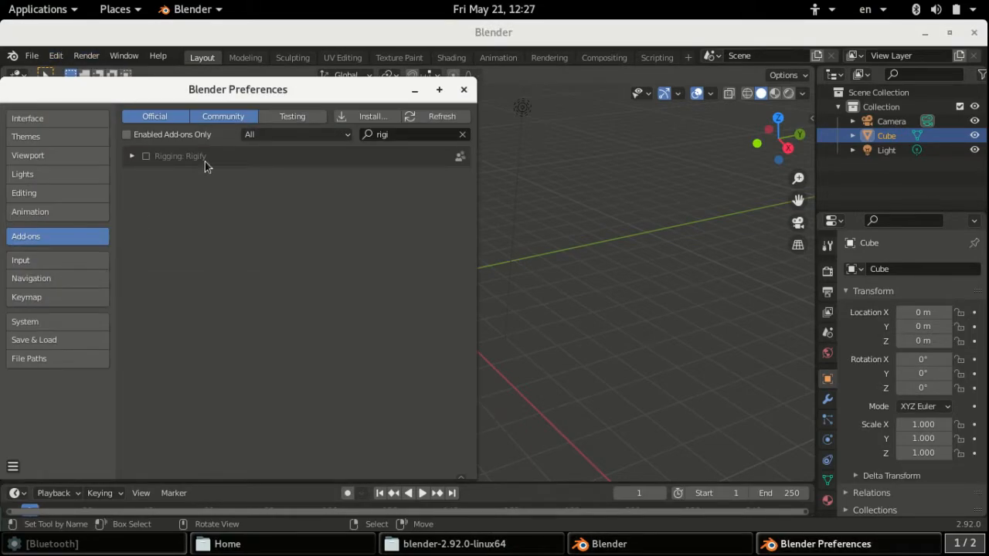
left_click(429, 134)
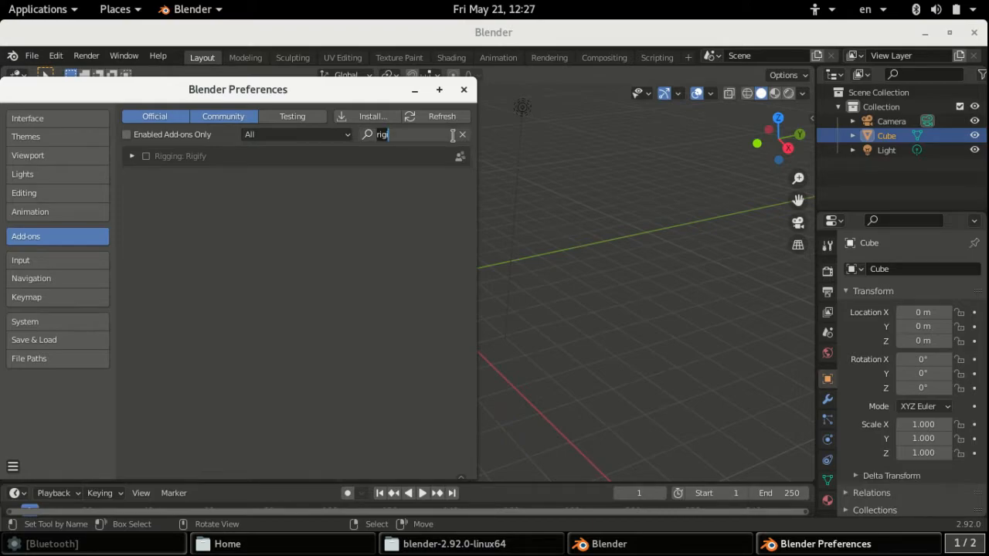
key("BackSpace")
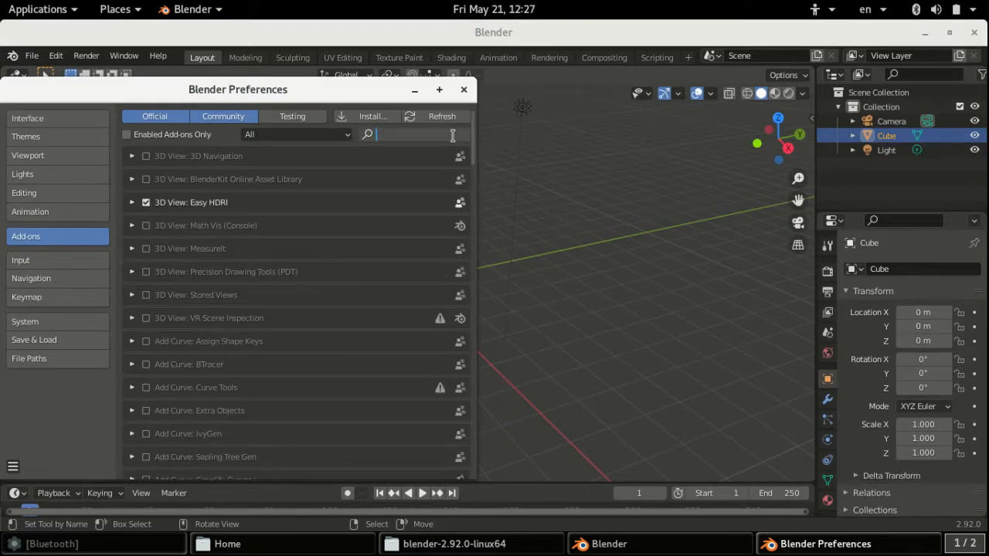
type("rigify")
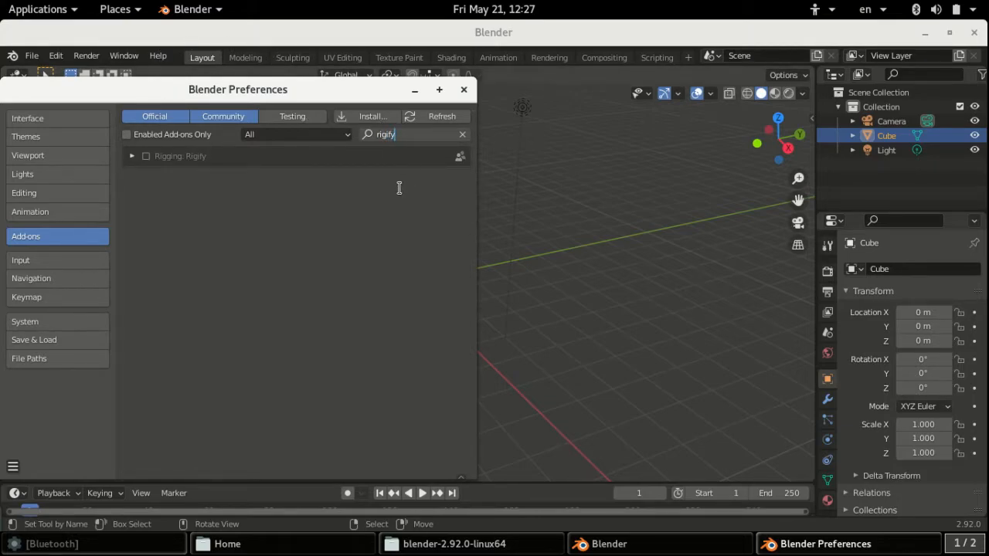
left_click_drag(236, 93, 270, 88)
left_click(180, 153)
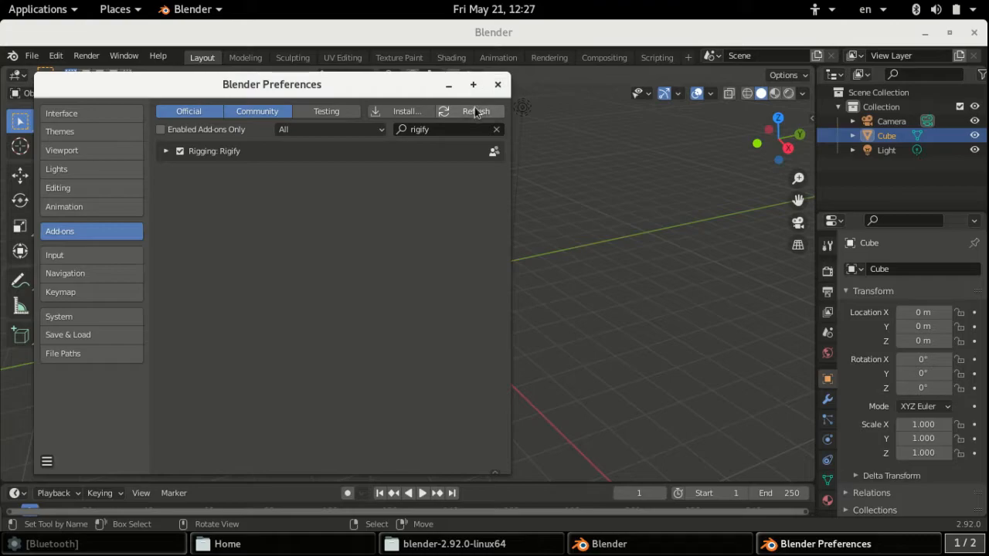
left_click(498, 84)
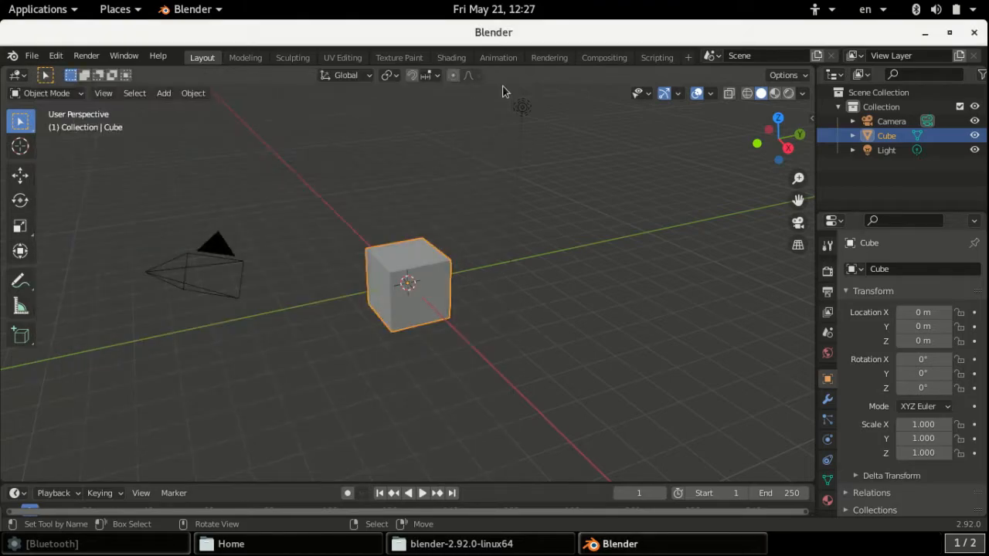
Step: Check which armature types can be added to the scene with Rigify enabled
middle_click_drag(479, 233, 410, 274)
scroll(411, 270, "up", 2)
scroll(411, 269, "down", 3)
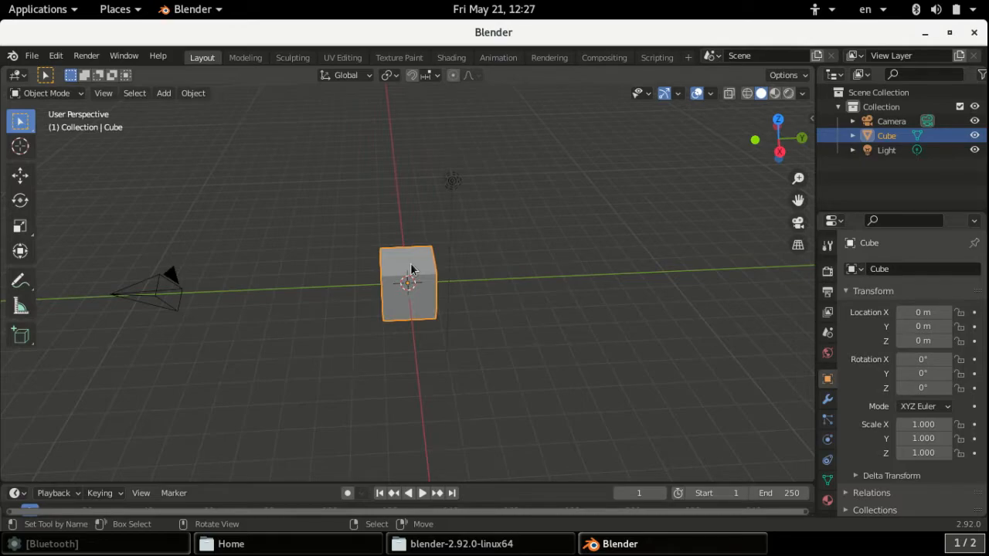
middle_click_drag(451, 292, 448, 175)
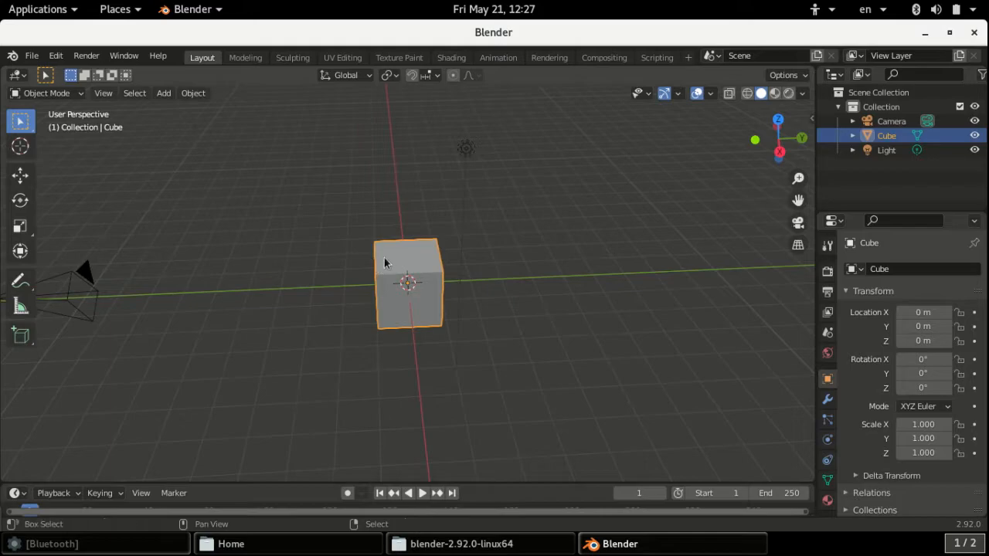
key("shift+a")
mouse_move(409, 257)
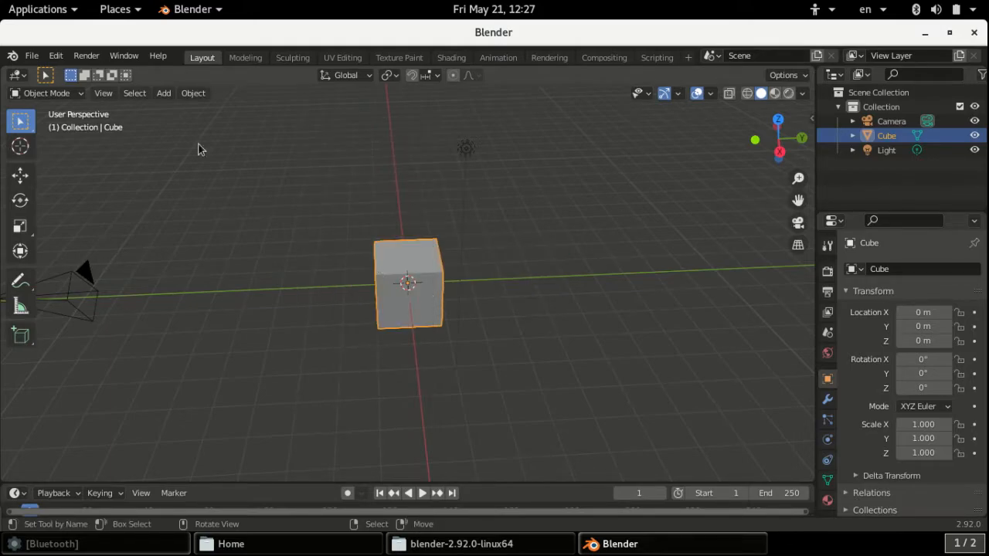
Step: Disable the Rigify add-on and check which armature types can be added without it
left_click(55, 55)
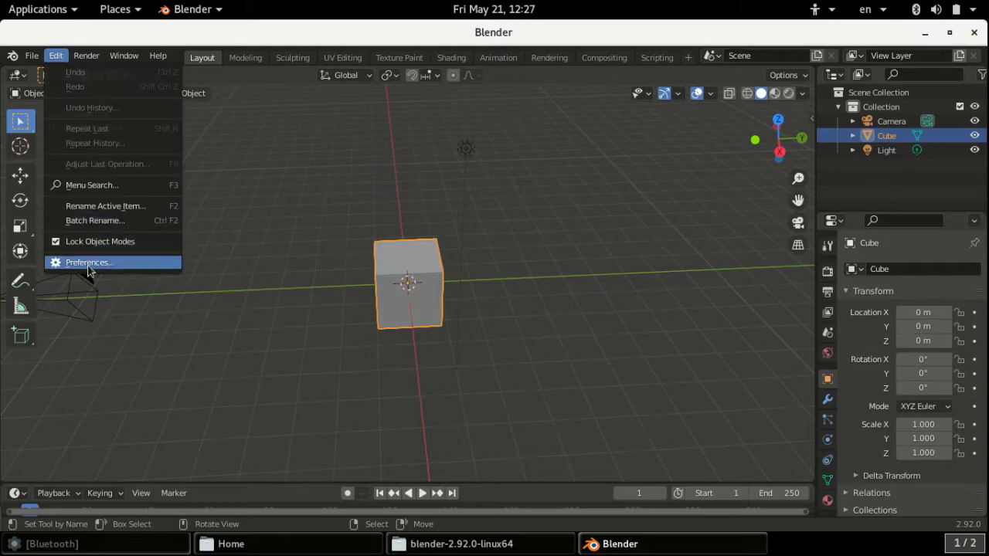
left_click(88, 263)
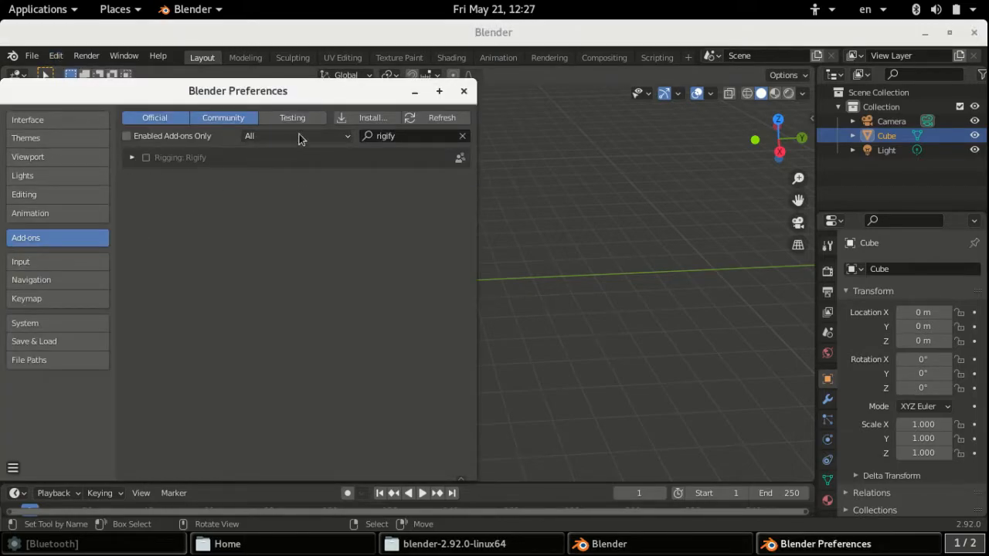
left_click(414, 91)
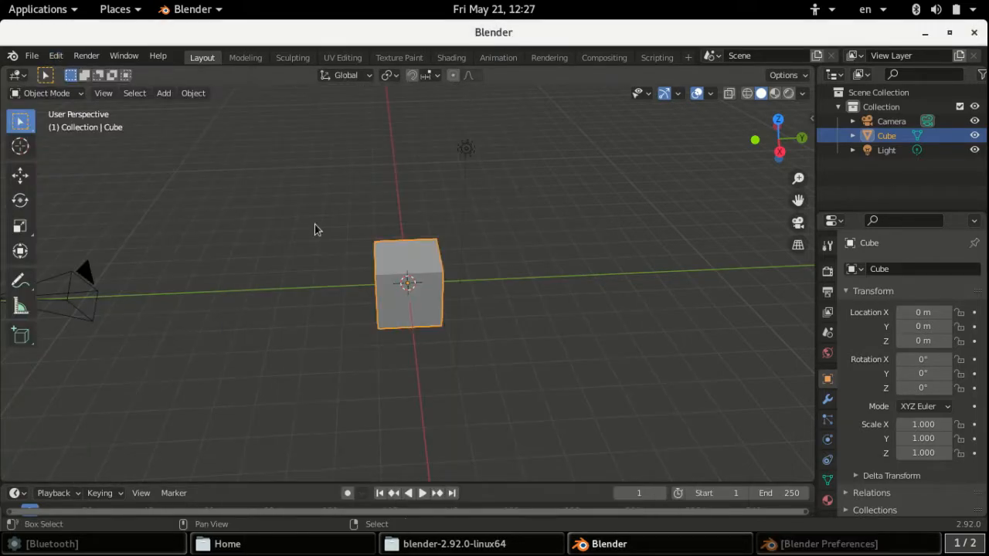
key("shift+a")
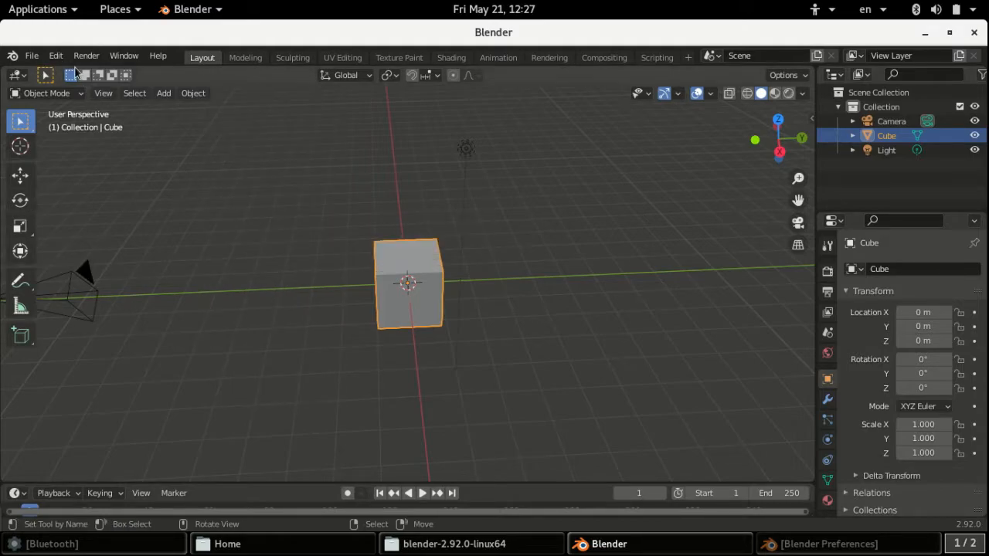
Step: Enable the Rigging: Rigify add-on again and close the preferences
left_click(56, 57)
left_click(106, 262)
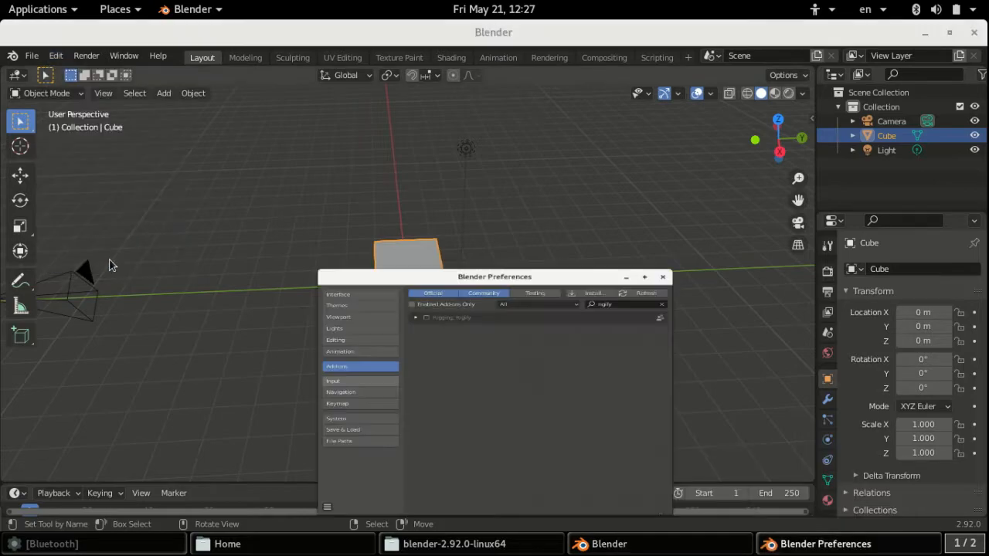
left_click(146, 158)
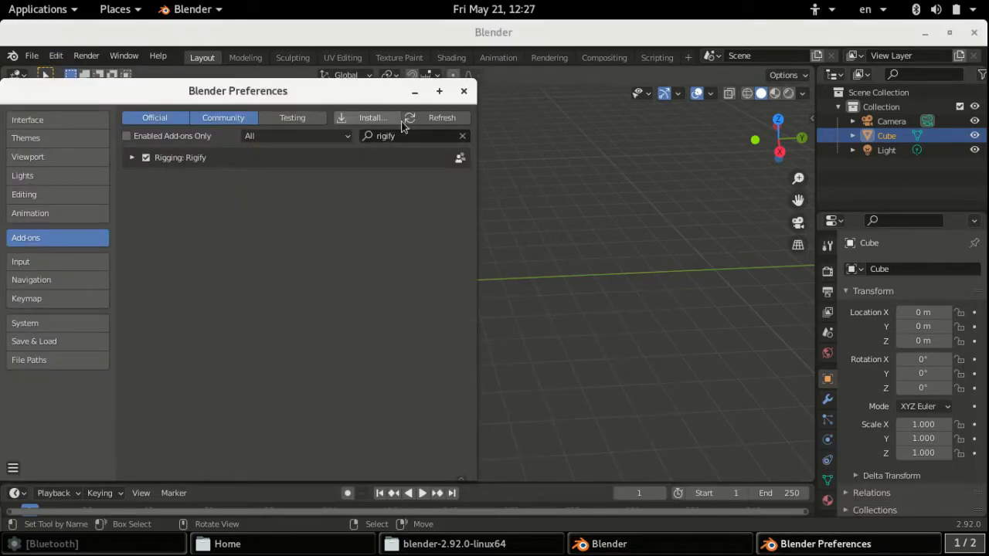
left_click(463, 90)
Step: Look through the addable armatures, including the human, animal and basic meta-rigs, without adding one
left_click(230, 266)
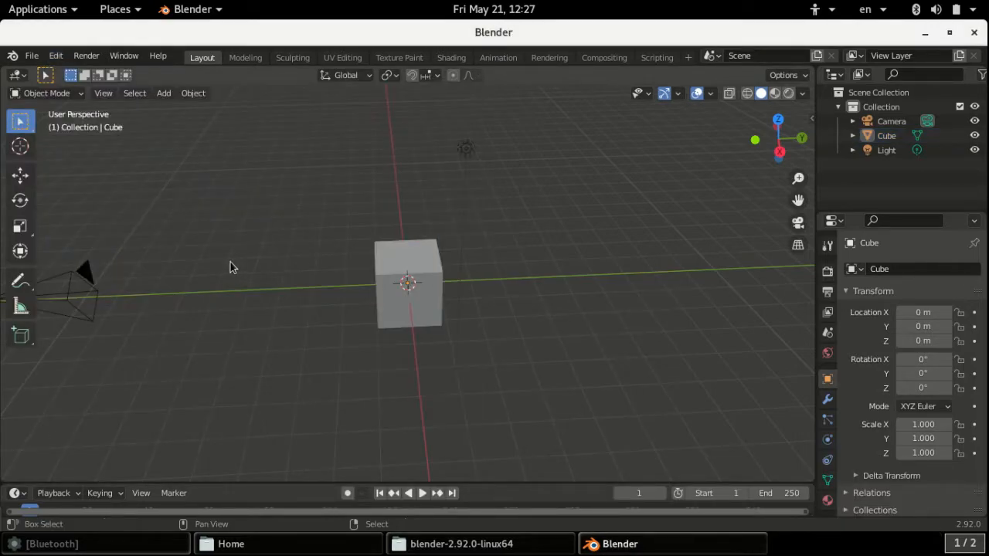
key("shift+a")
mouse_move(230, 263)
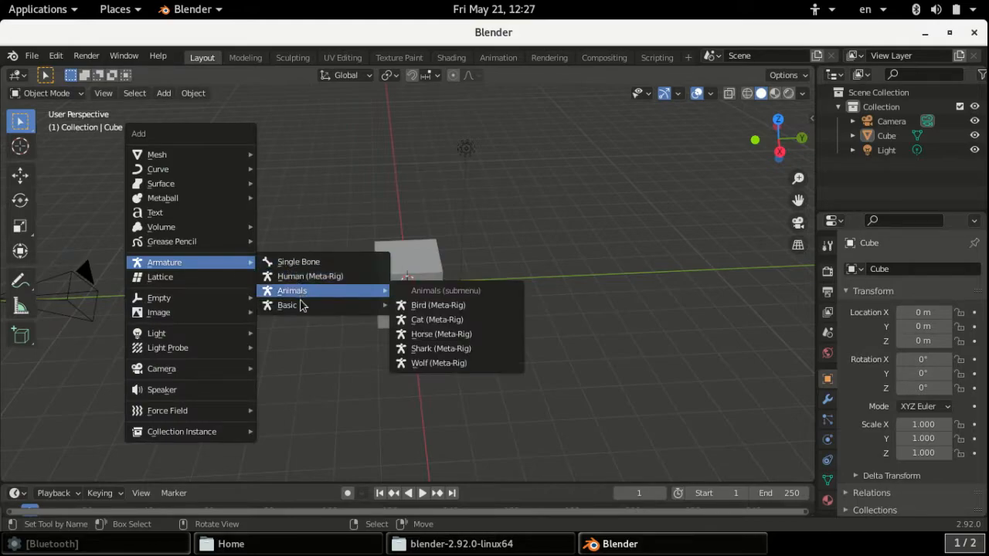
mouse_move(301, 307)
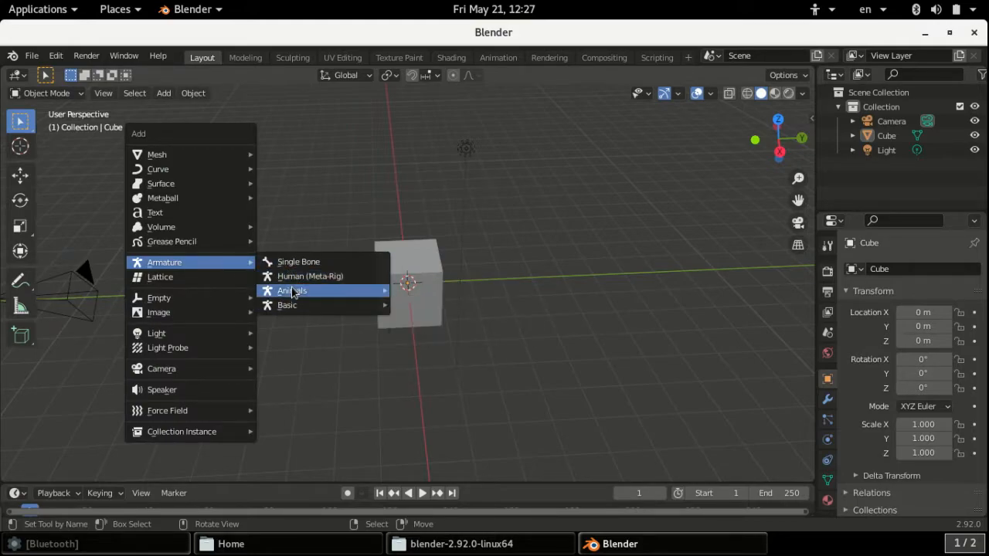
mouse_move(338, 290)
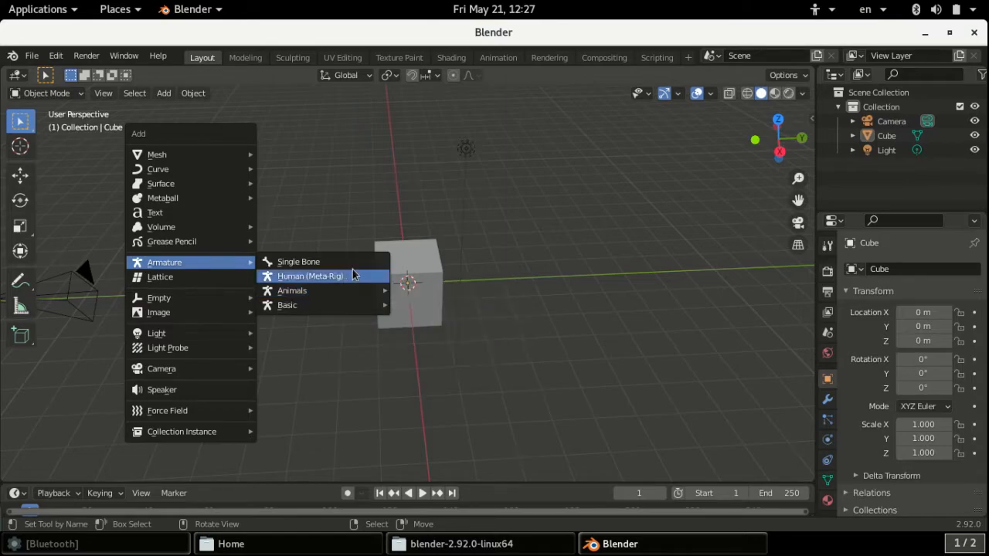
left_click(459, 376)
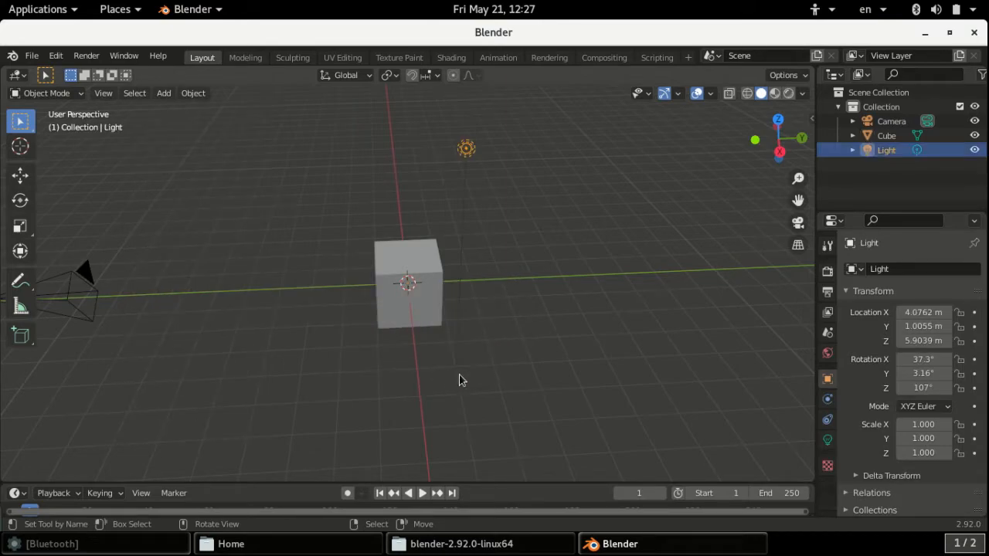
left_click(525, 358)
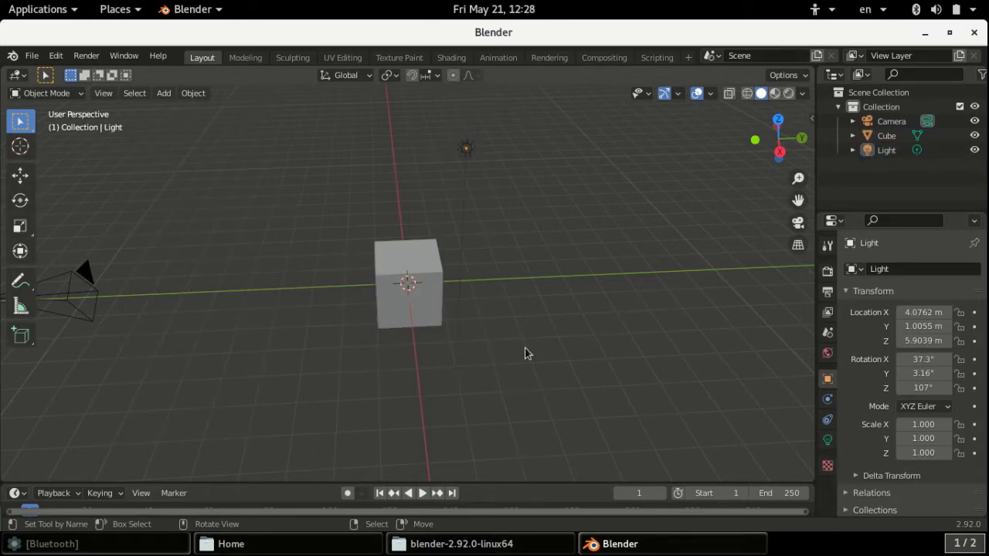
Step: Delete all default objects from the scene: the camera, cube and light
middle_click_drag(525, 347, 428, 320)
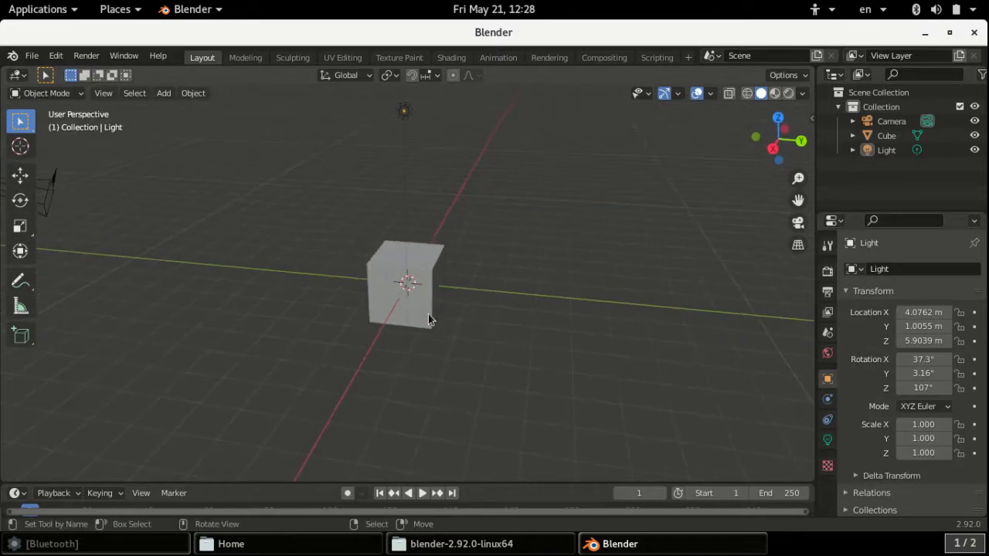
scroll(428, 315, "down", 2)
key("a")
key("Delete")
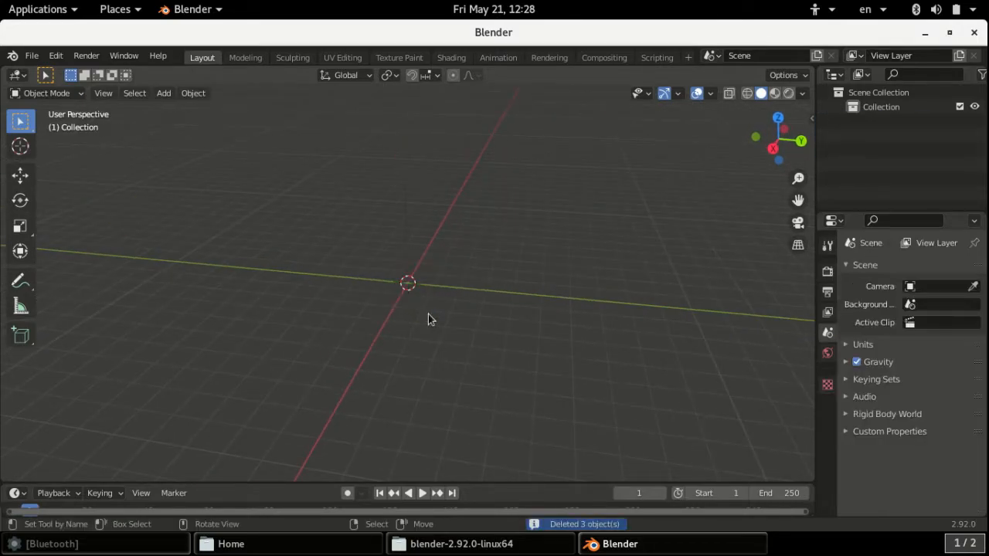
Step: Import the Wavefront model 12214_Bird_v1max_l3.obj from the Bird_v1_L3 folder in Downloads/blender files/blender addon and rar
left_click(40, 60)
mouse_move(75, 252)
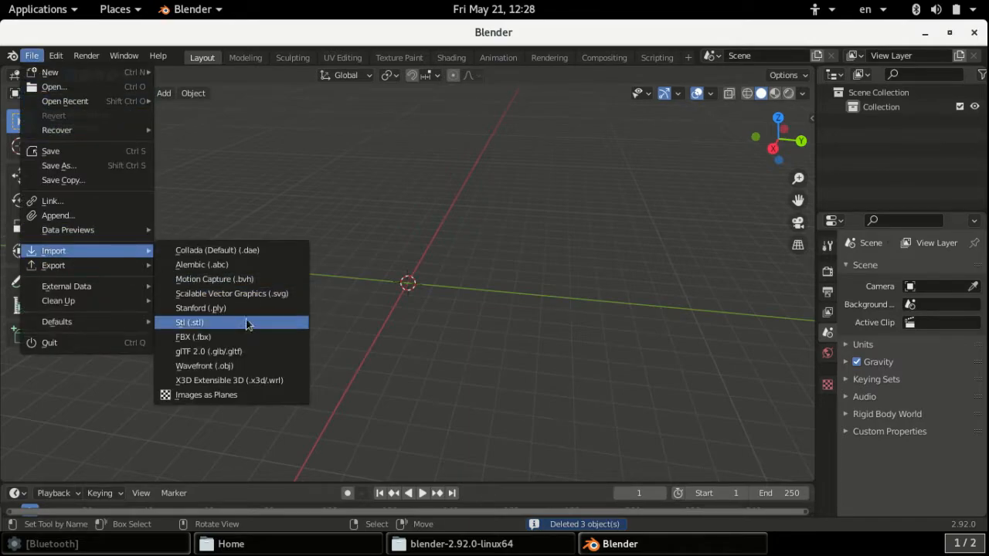
left_click(248, 366)
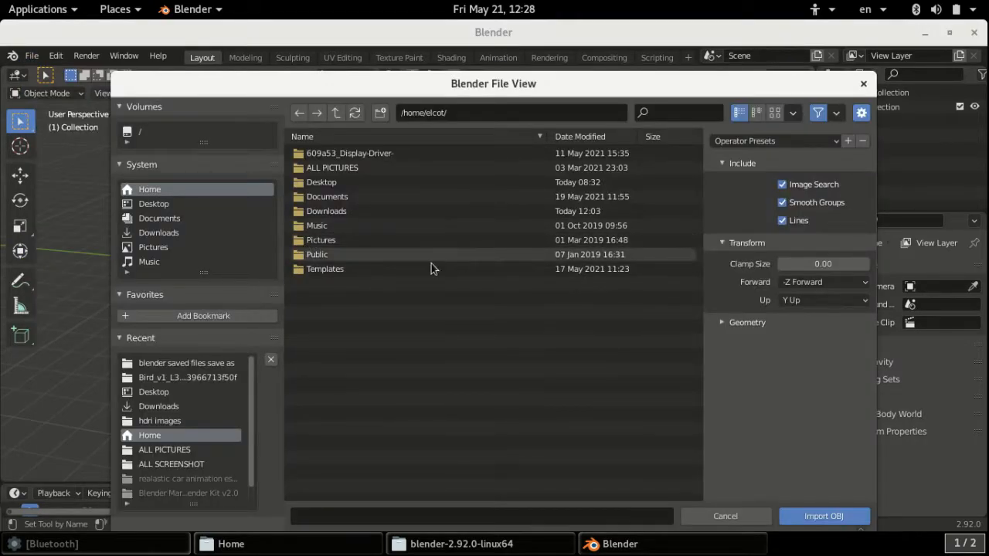
left_click(196, 234)
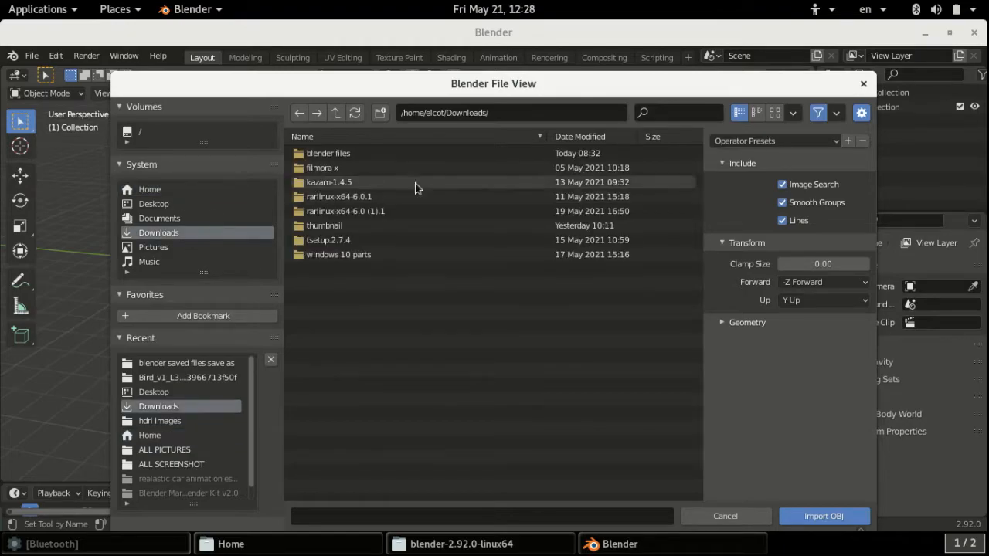
left_click(341, 154)
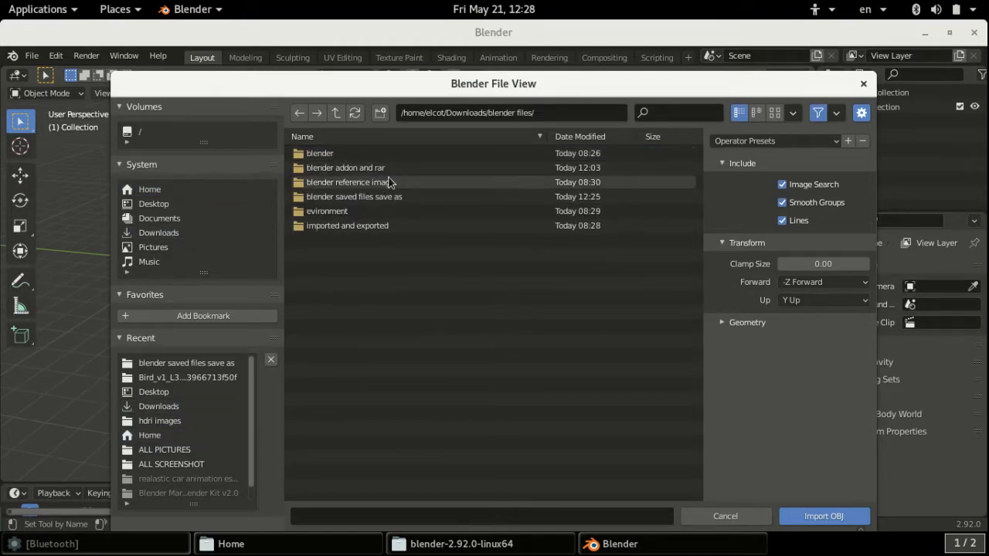
left_click(427, 168)
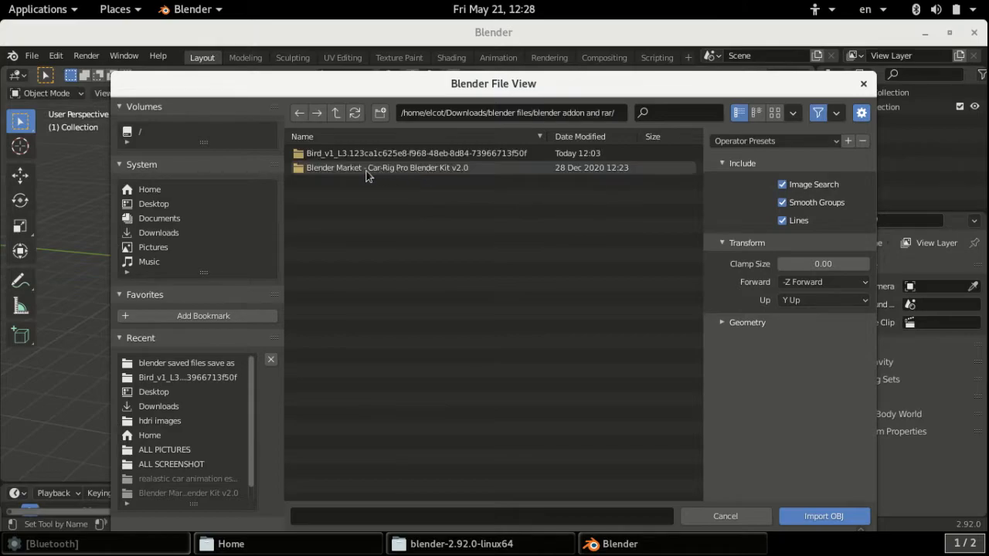
left_click(423, 154)
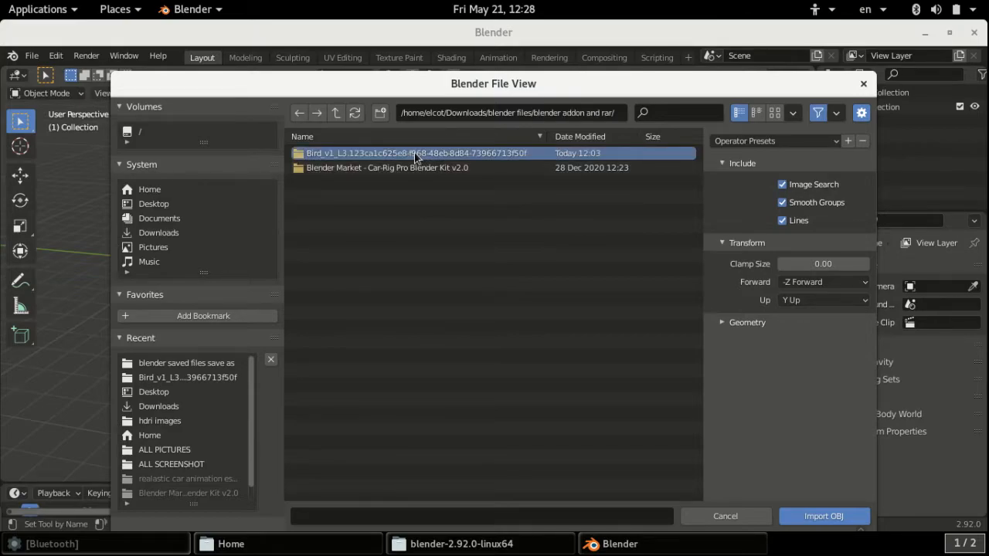
double_click(415, 154)
double_click(404, 160)
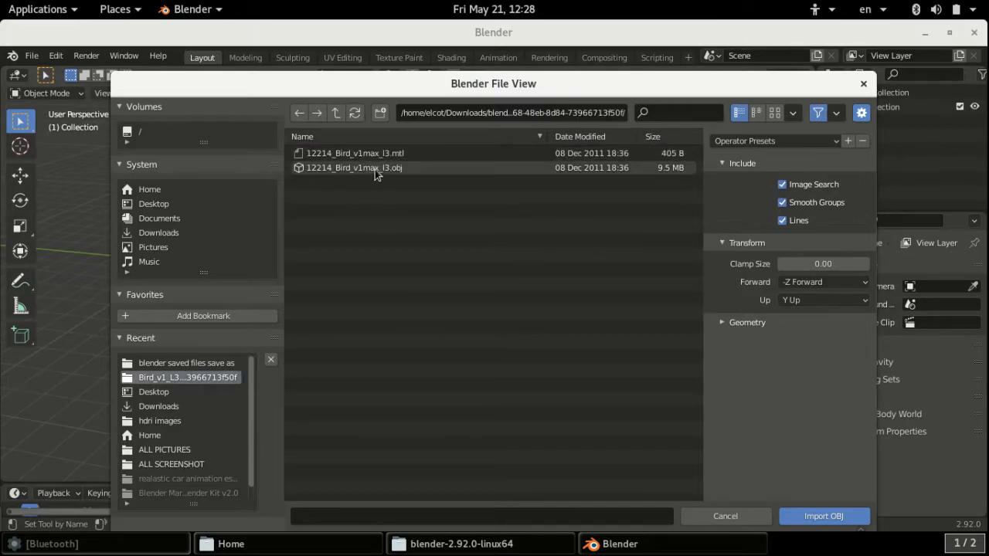
double_click(400, 168)
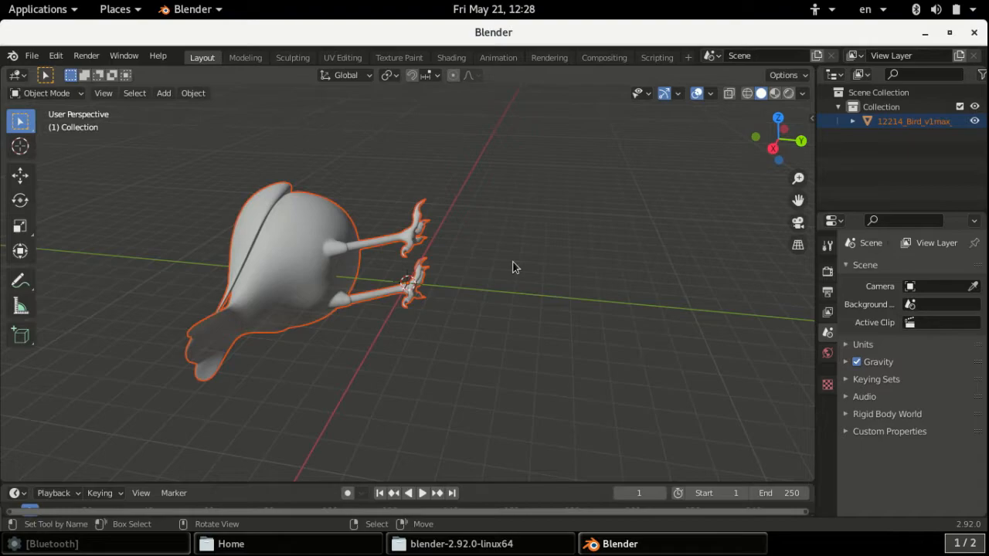
Step: Rotate the imported bird about the X axis so it stands upright on its feet, and deselect it
middle_click_drag(504, 265, 312, 267)
left_click(20, 200)
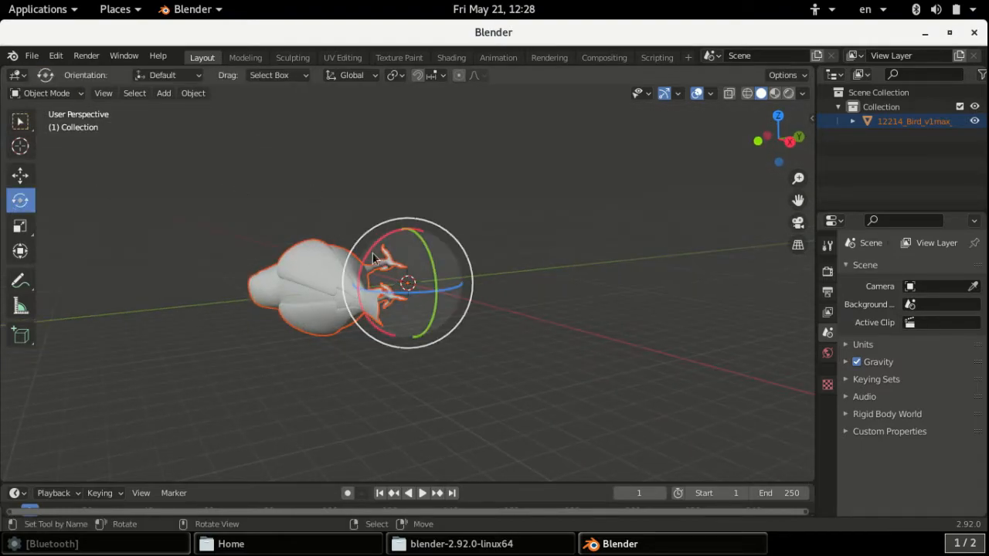
left_click_drag(368, 259, 290, 379)
middle_click_drag(290, 379, 366, 379)
left_click(427, 369)
scroll(428, 304, "up", 5)
scroll(428, 305, "down", 2)
middle_click_drag(428, 304, 514, 299)
scroll(455, 286, "up", 2)
scroll(455, 285, "down", 2)
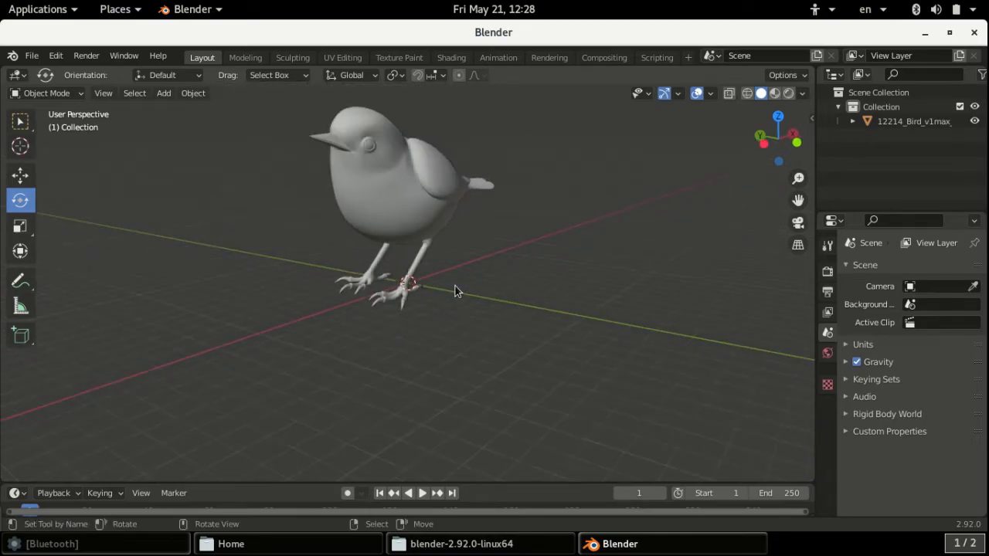
middle_click_drag(455, 286, 436, 302)
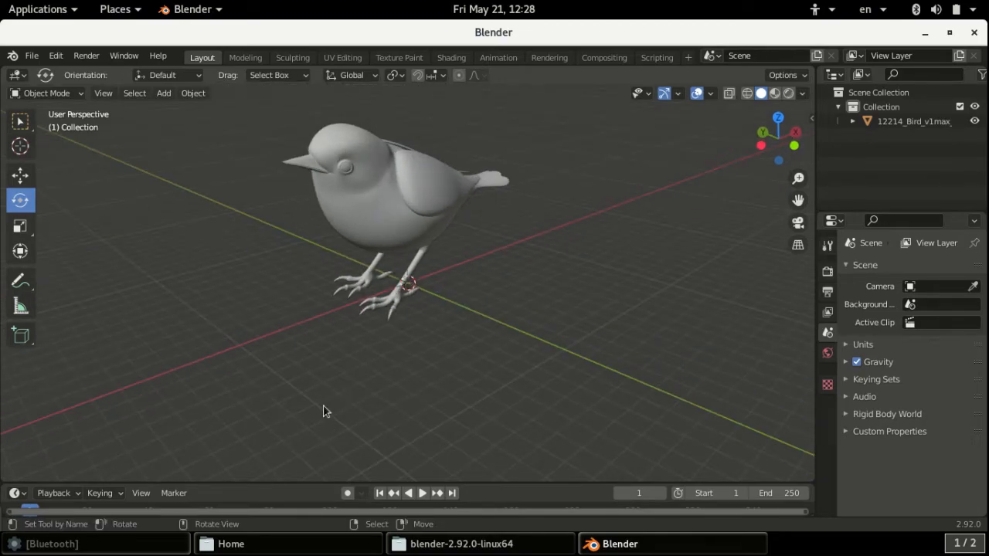
Step: Select the bird model to check its orientation and add a Bird (Meta-Rig) armature to the scene
middle_click_drag(568, 320, 333, 294)
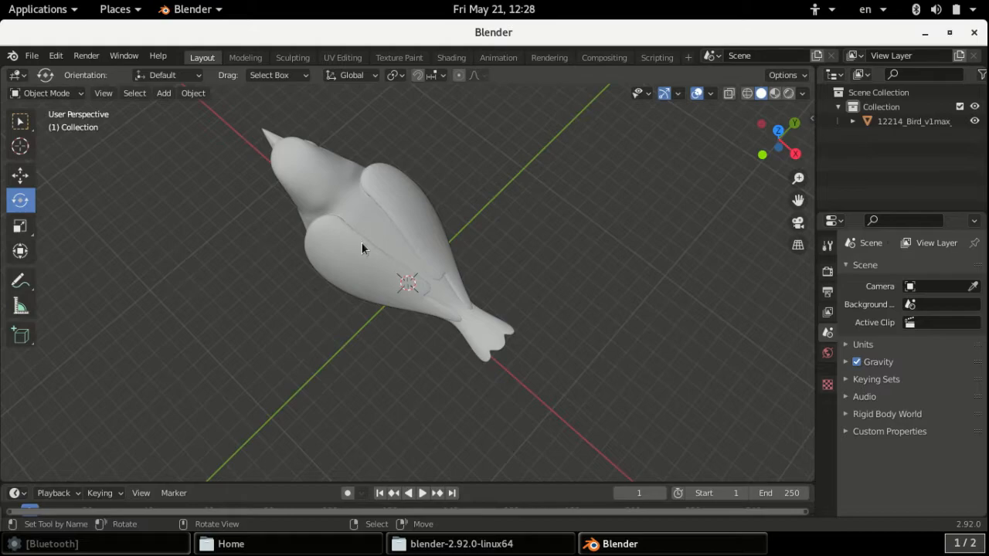
key("w")
left_click(352, 284)
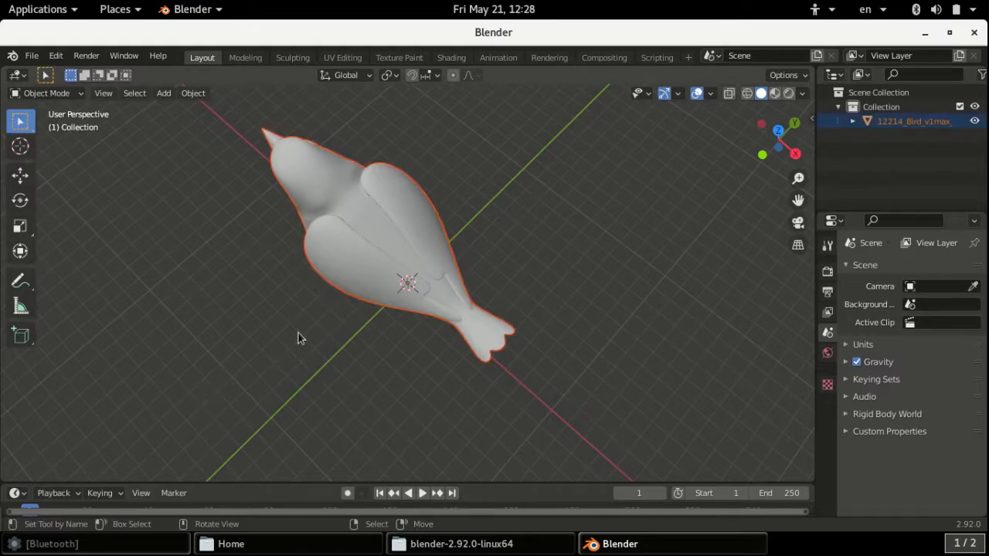
middle_click_drag(360, 323, 477, 225)
scroll(437, 239, "up", 3)
scroll(478, 225, "down", 4)
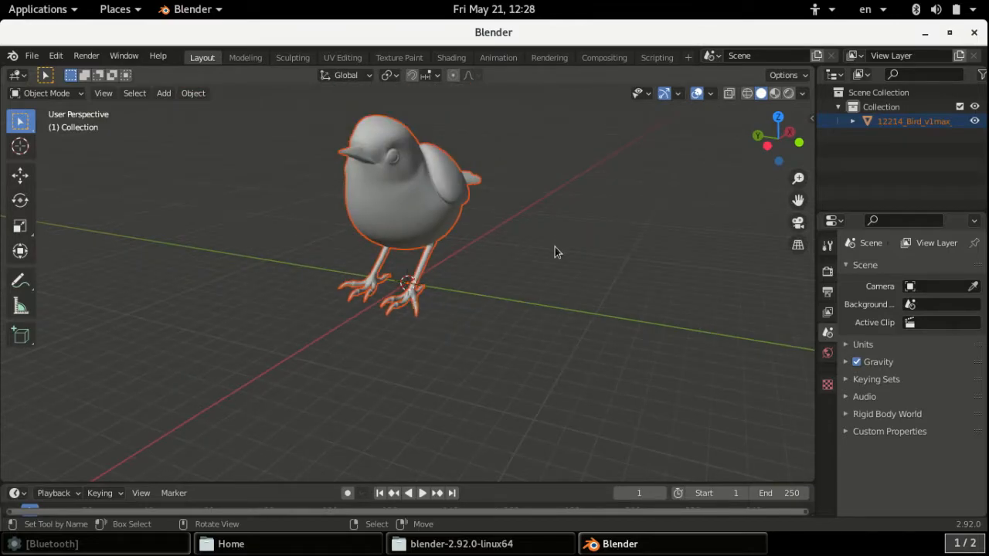
key("shift+a")
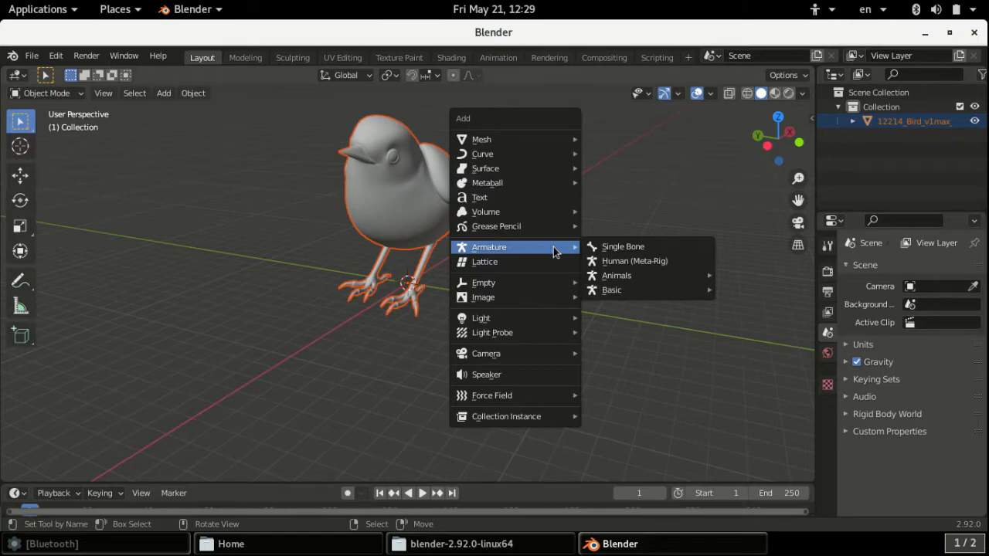
mouse_move(611, 283)
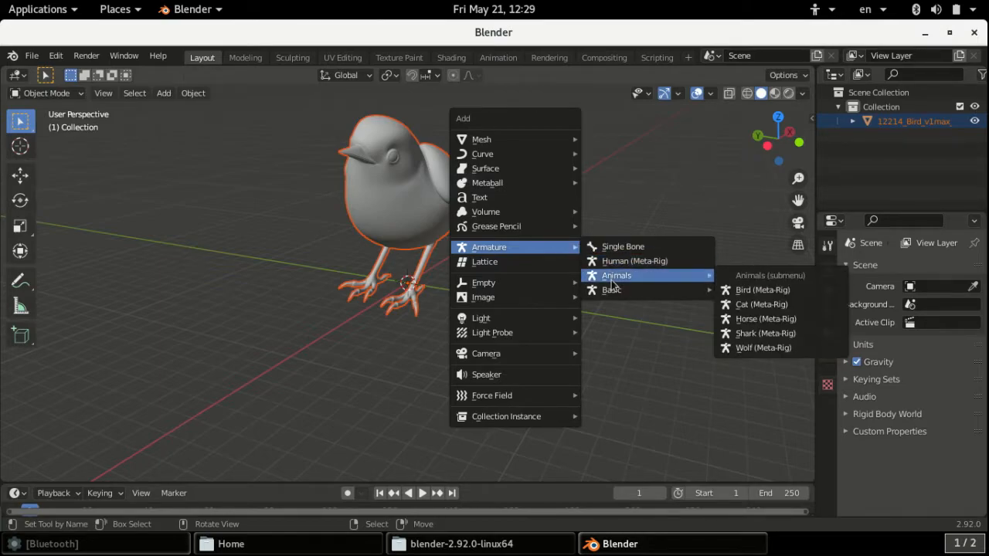
left_click(761, 290)
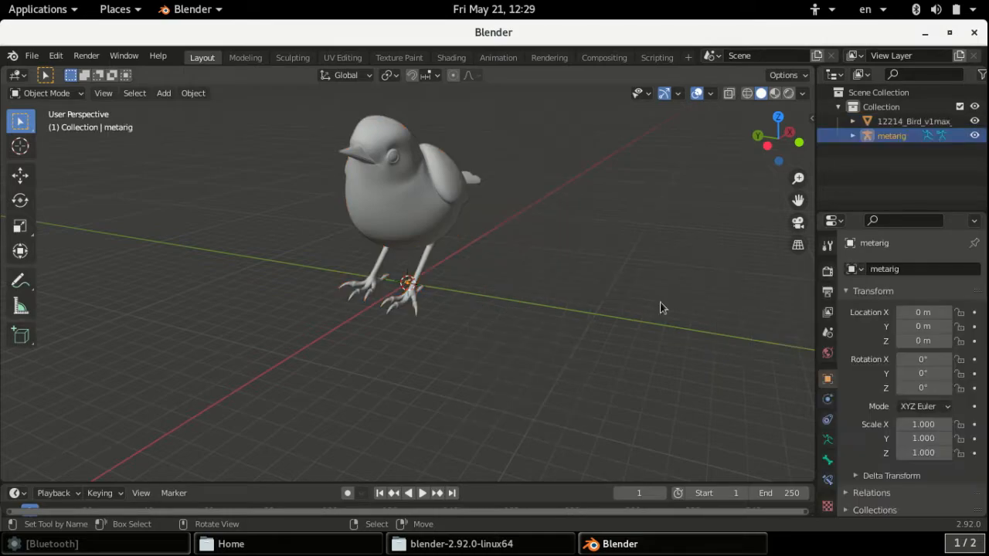
Step: Scale the bird meta-rig up uniformly to about 38.6 so it approaches the size of the bird
scroll(450, 343, "up", 5)
scroll(485, 333, "down", 6)
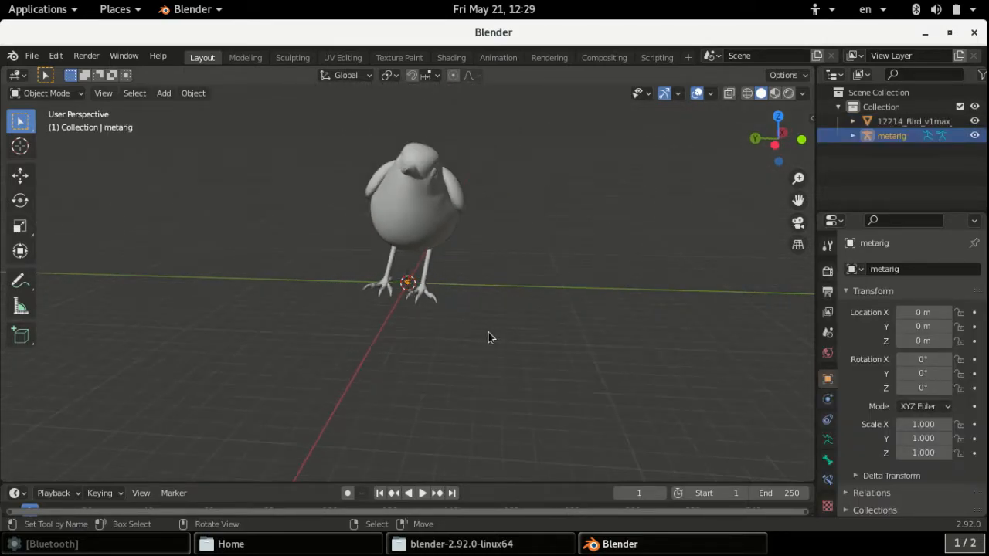
key("s")
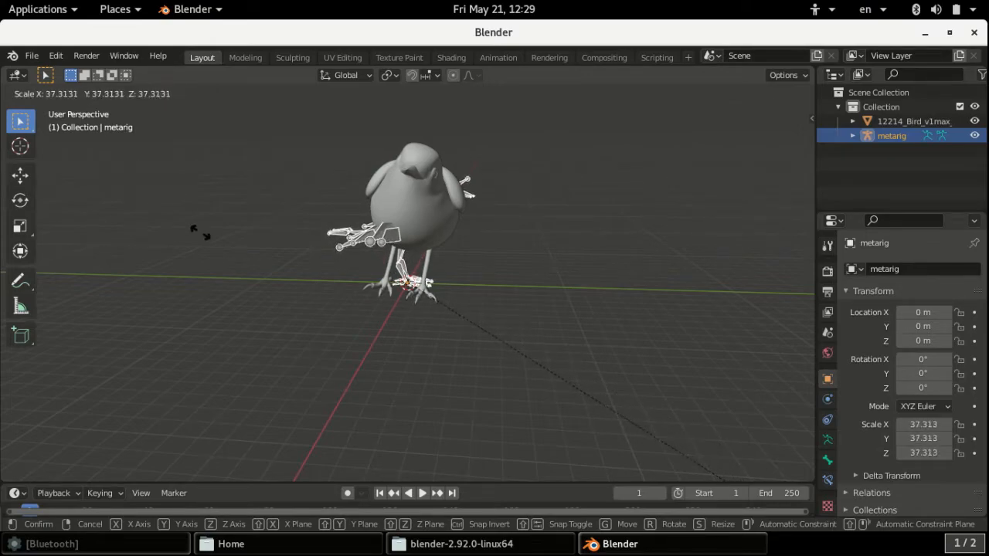
left_click(251, 317)
middle_click_drag(251, 323, 217, 315)
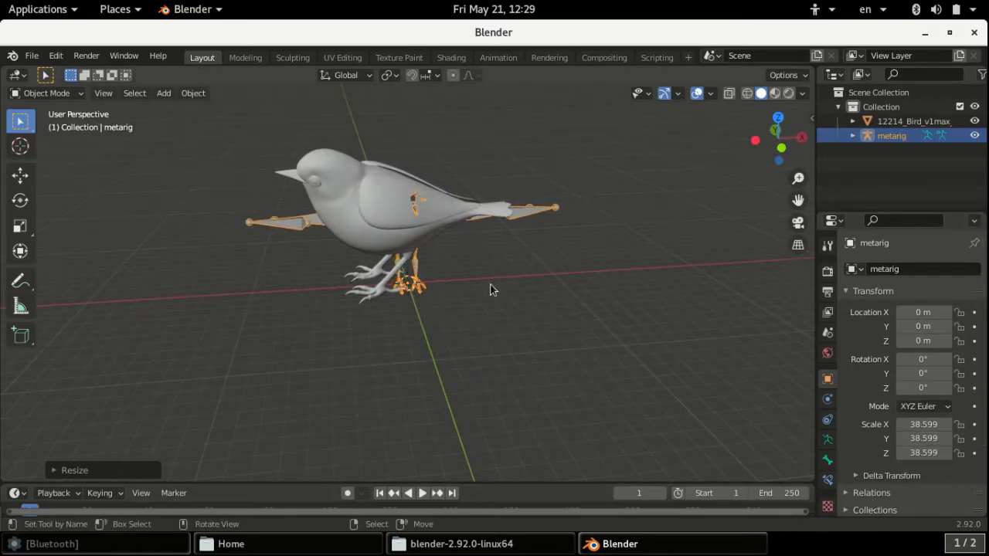
Step: Set the meta-rig's viewport display to In Front so its bones show through the bird mesh
left_click(827, 440)
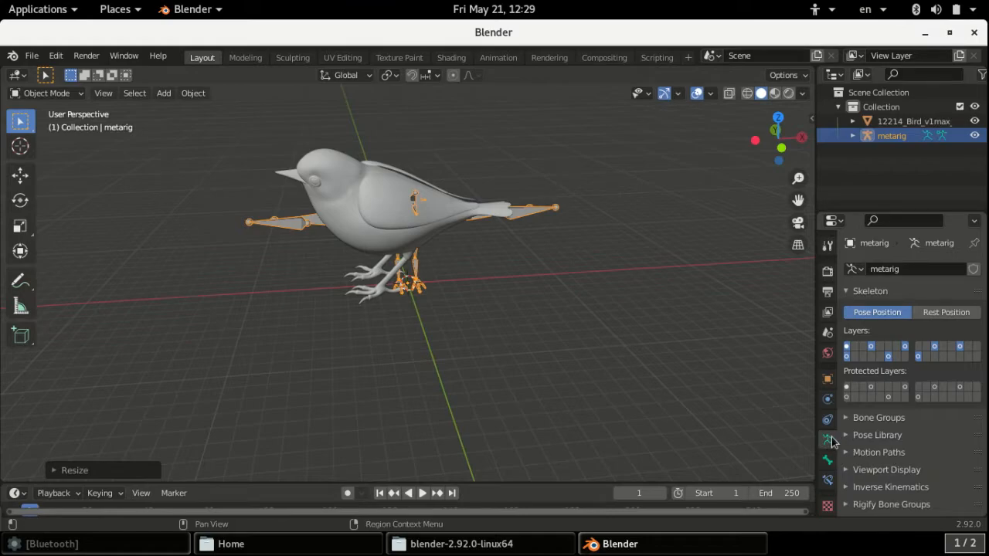
left_click(881, 470)
scroll(876, 475, "down", 3)
left_click(899, 486)
Step: Rotate the meta-rig about the Z axis so it faces the same way as the bird
middle_click_drag(522, 423, 526, 344)
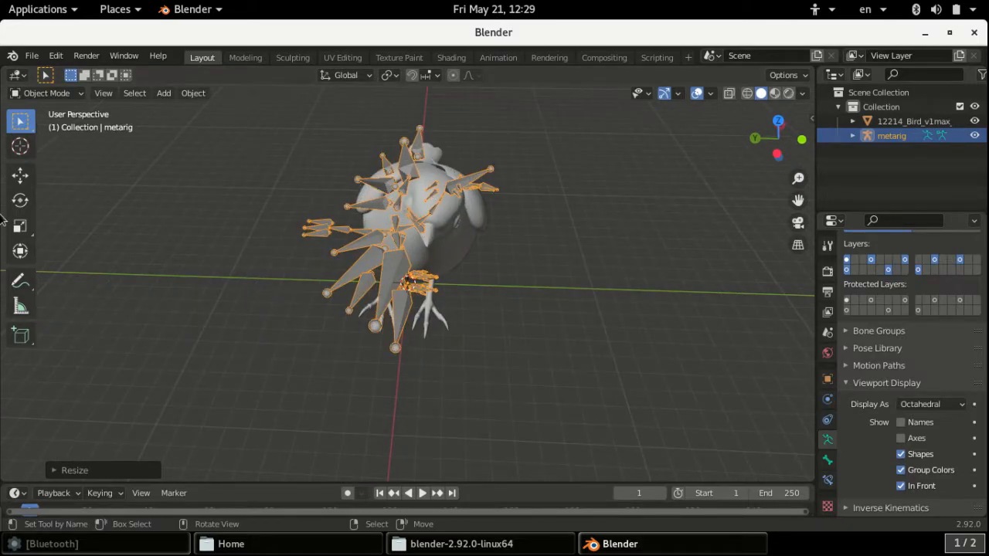
left_click(20, 200)
left_click_drag(452, 330, 368, 334)
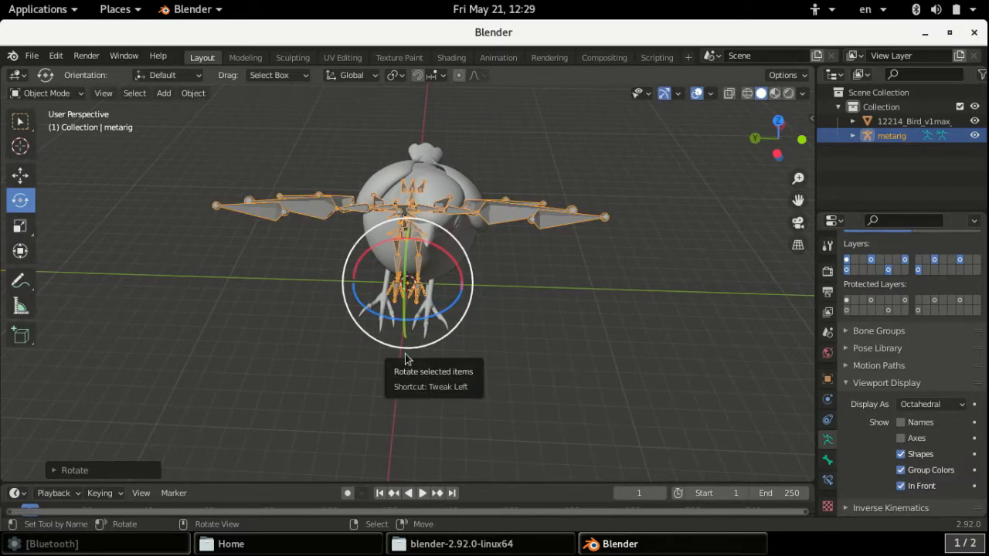
Step: Scale the rotated meta-rig up uniformly by about 2.3 times so its feet match the spacing of the bird's feet
key("s")
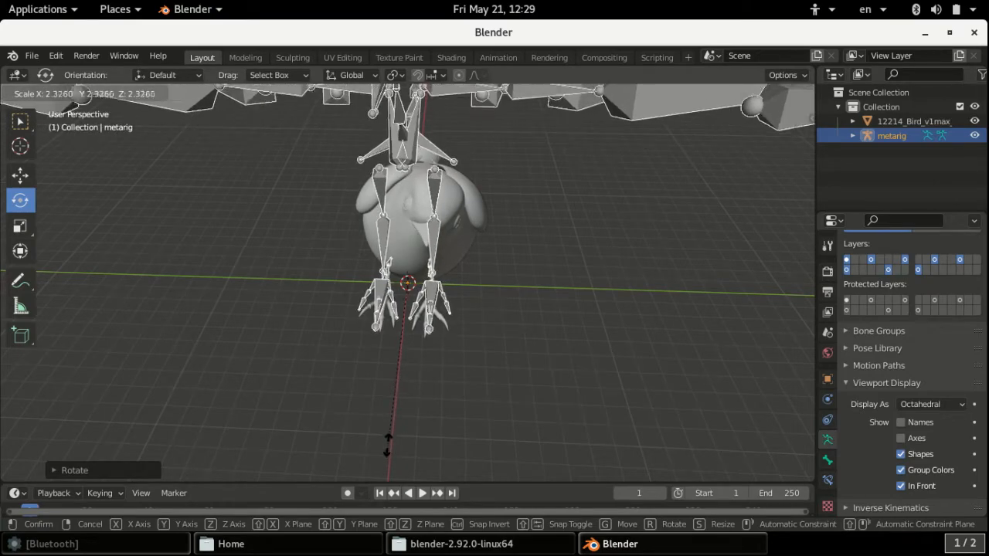
left_click(389, 432)
middle_click_drag(389, 431, 358, 500)
scroll(541, 345, "up", 2)
middle_click_drag(540, 350, 419, 287)
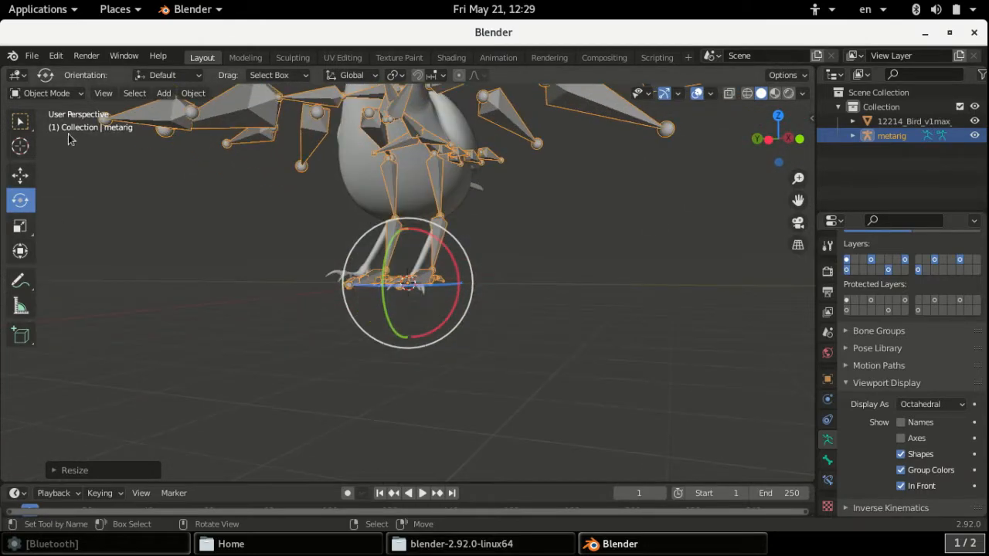
Step: Enter Edit Mode on the meta-rig and move all foot bones about 0.8 m along negative X toward the bird's feet
left_click(31, 123)
middle_click_drag(311, 328, 470, 403)
scroll(450, 371, "up", 4)
scroll(470, 404, "up", 4)
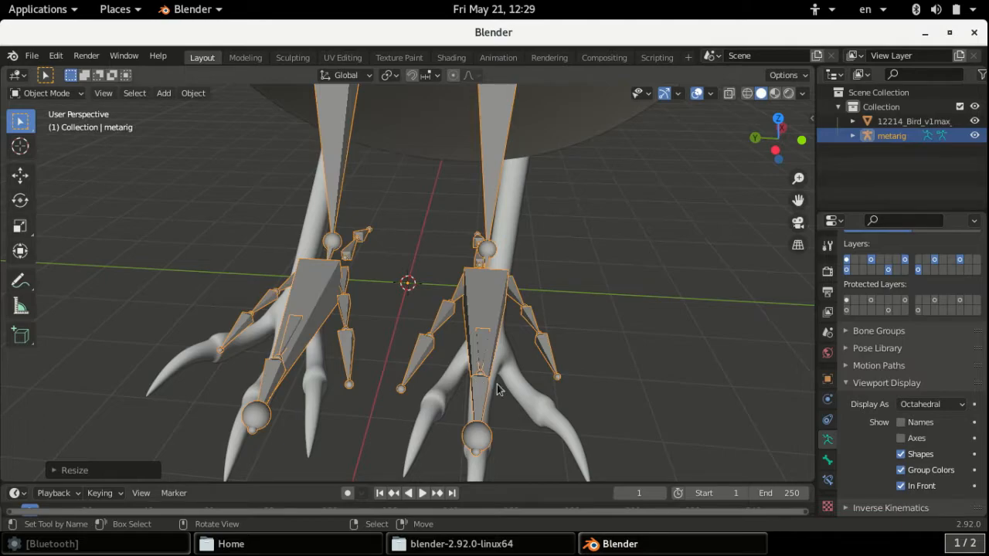
middle_click_drag(567, 404, 573, 414)
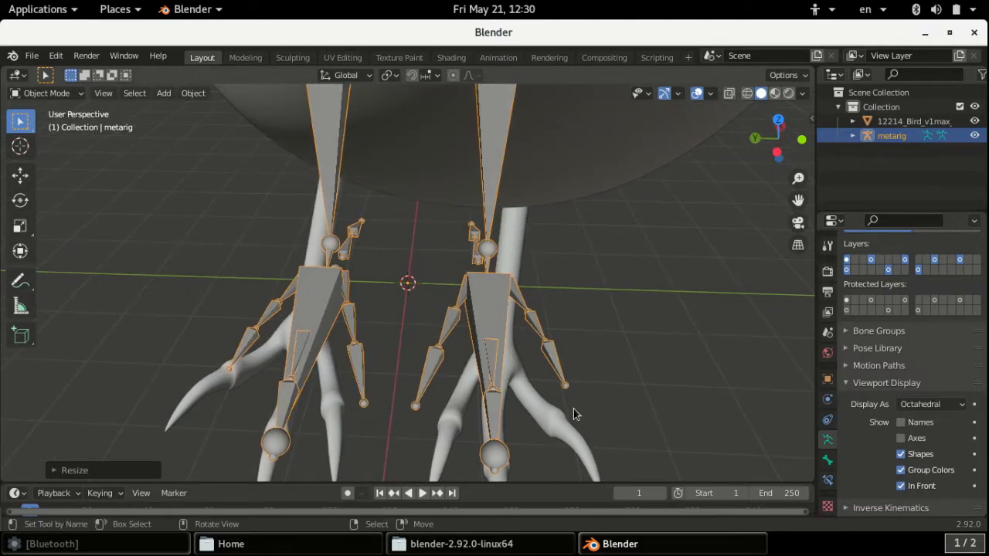
middle_click_drag(530, 391, 396, 355)
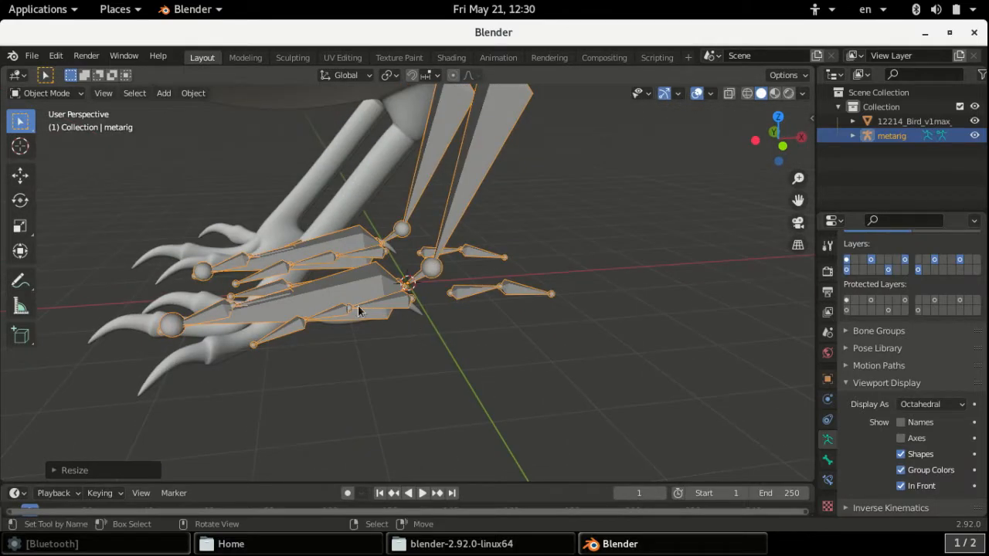
middle_click_drag(377, 316, 384, 311)
left_click_drag(119, 209, 554, 365)
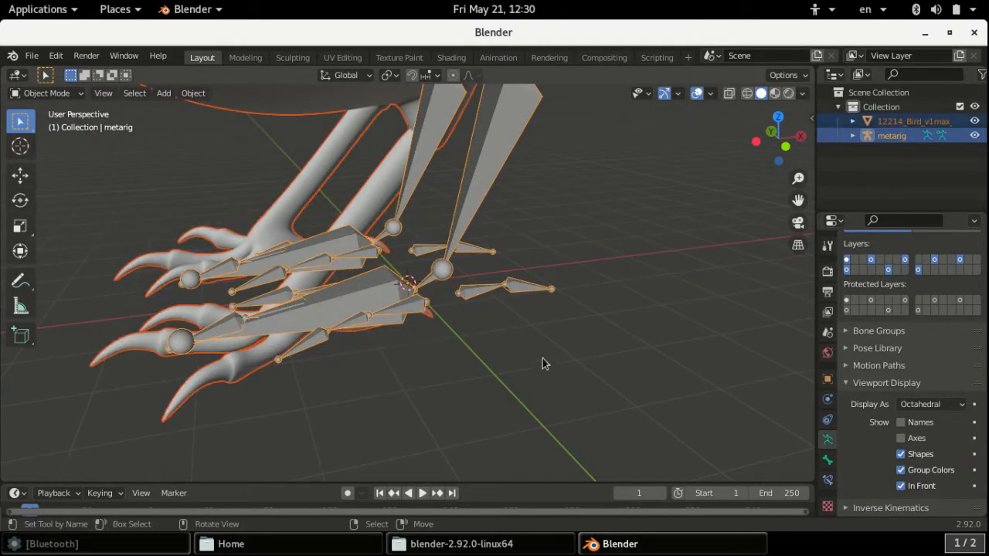
left_click(536, 396)
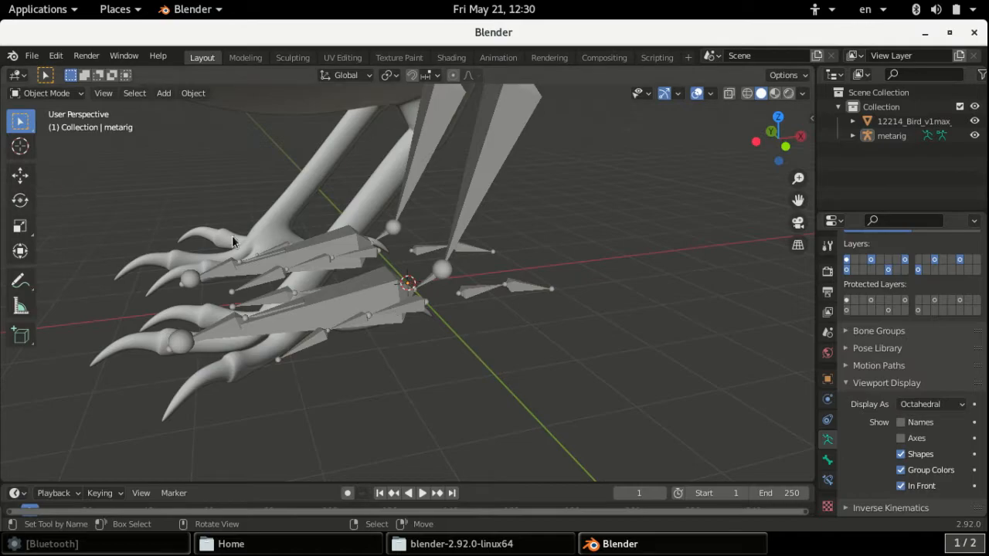
key("Tab")
left_click_drag(151, 202, 550, 406)
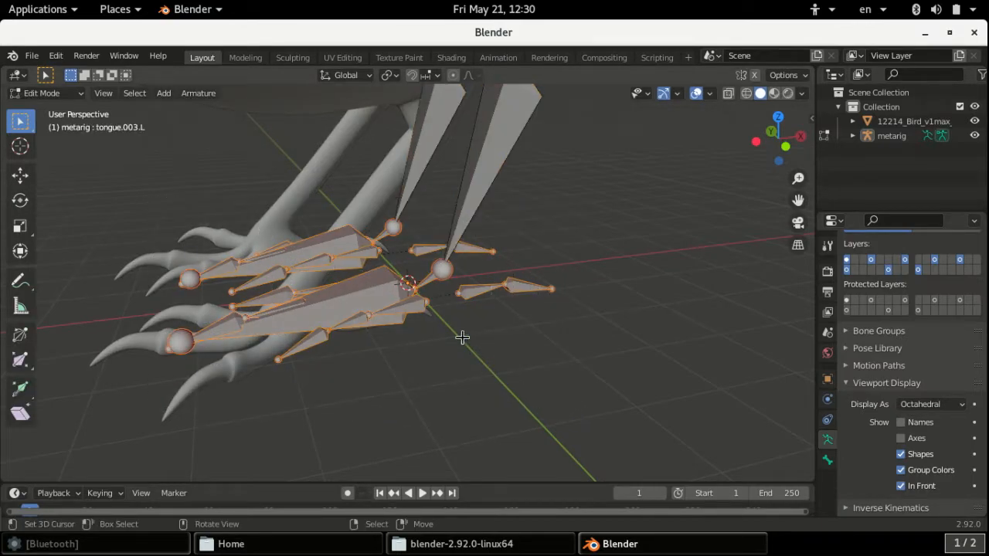
key("g")
key("x")
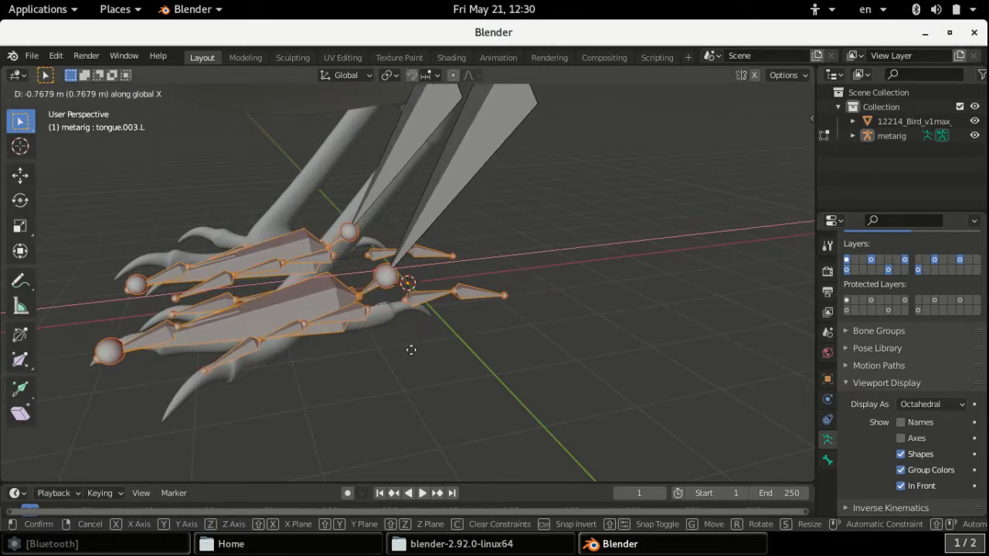
left_click(406, 348)
Step: Move the left foot's t_thumb.001.L and t_thumb.002.L bone joints onto the bird's back claw
middle_click_drag(404, 347, 363, 351)
left_click(370, 297)
key("g")
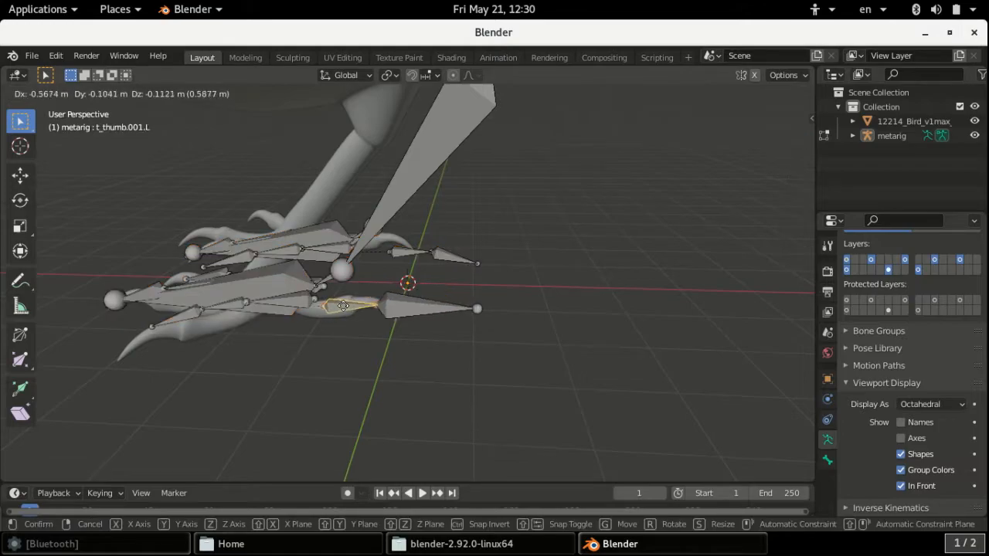
left_click(395, 307)
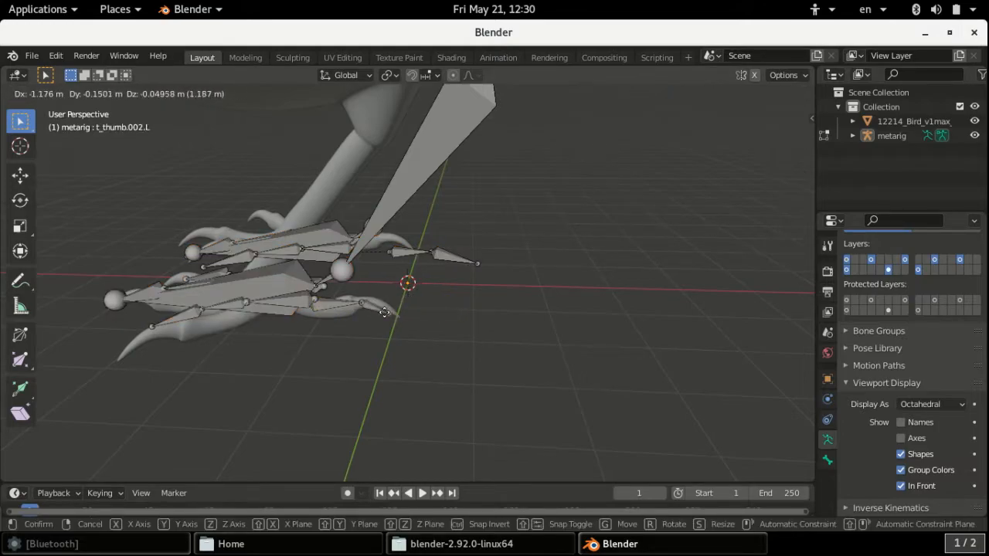
left_click(389, 312)
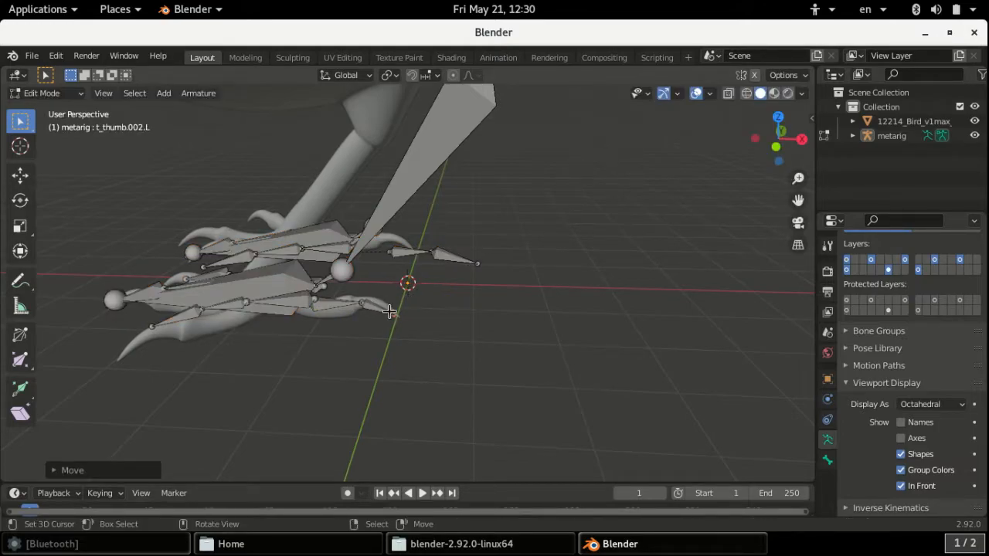
middle_click_drag(451, 311, 443, 329)
Step: Enable X-Axis Mirror for the armature and try it out by moving the tip of the left thumb bone
key("n")
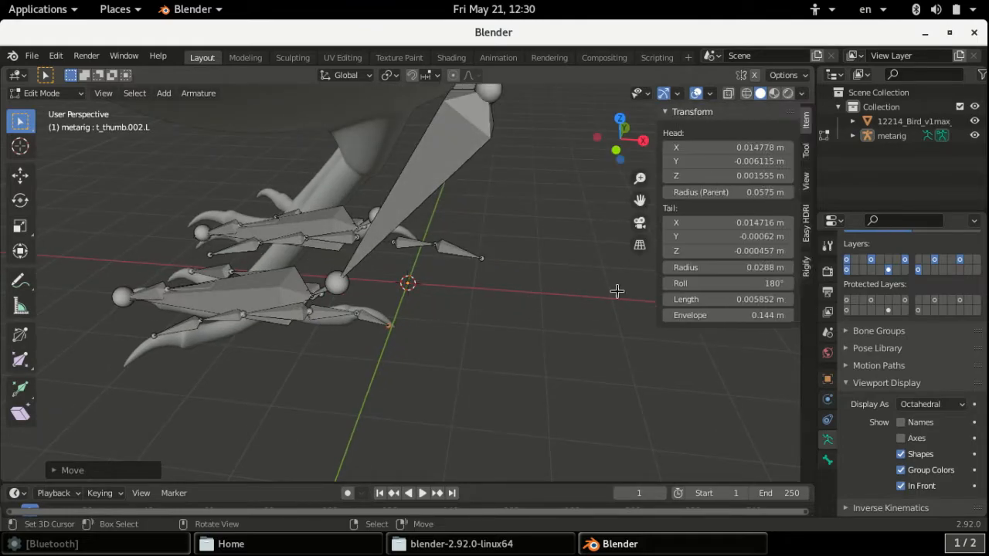
left_click(807, 186)
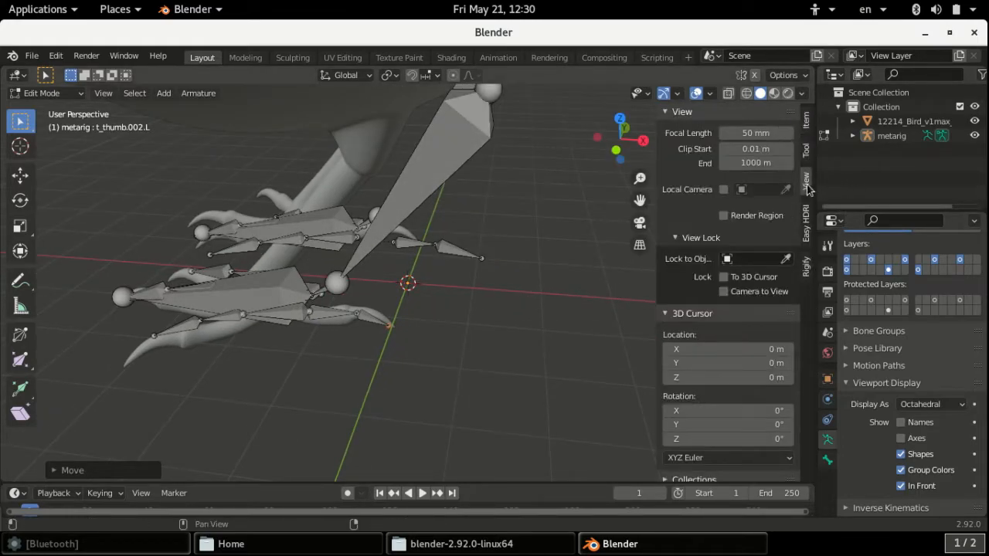
left_click(806, 151)
left_click(687, 200)
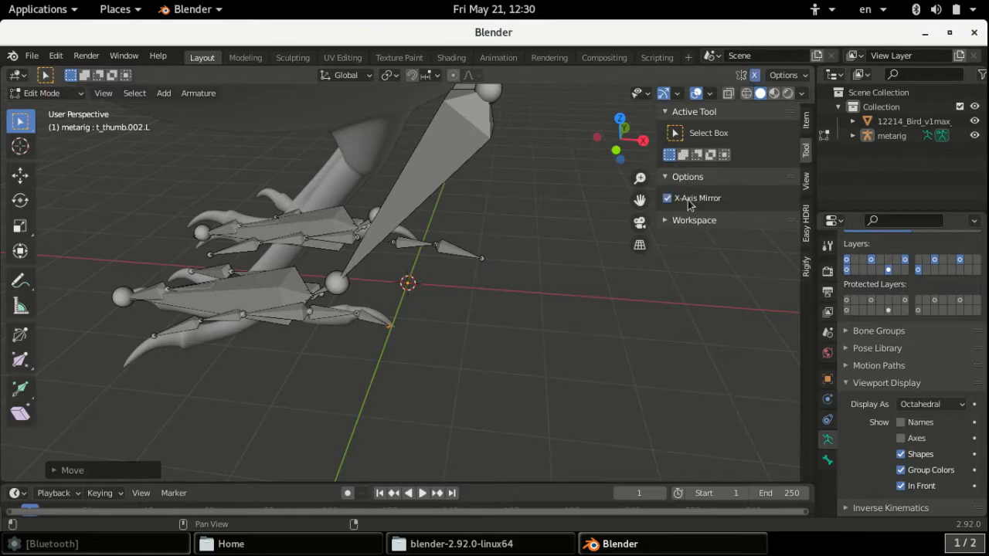
key("n")
key("g")
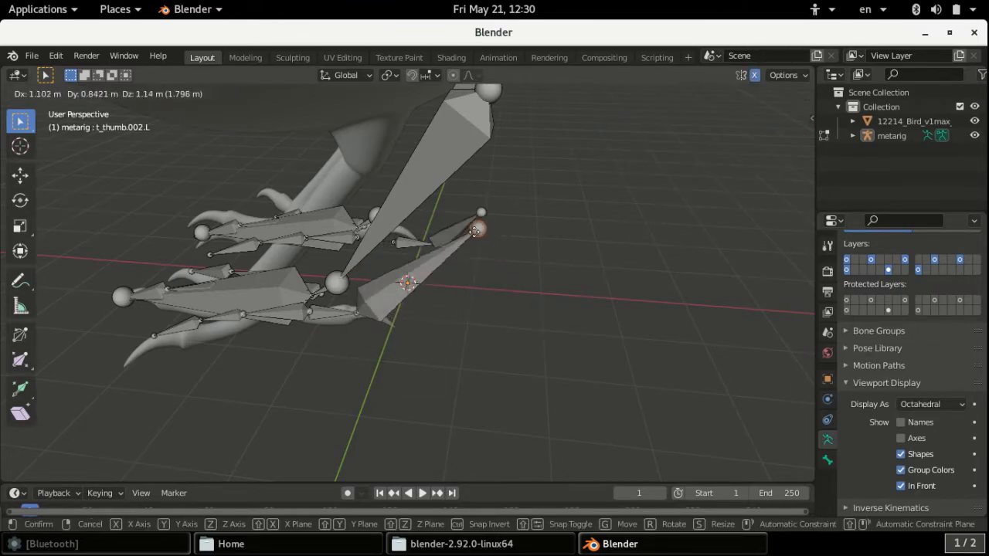
left_click(449, 250)
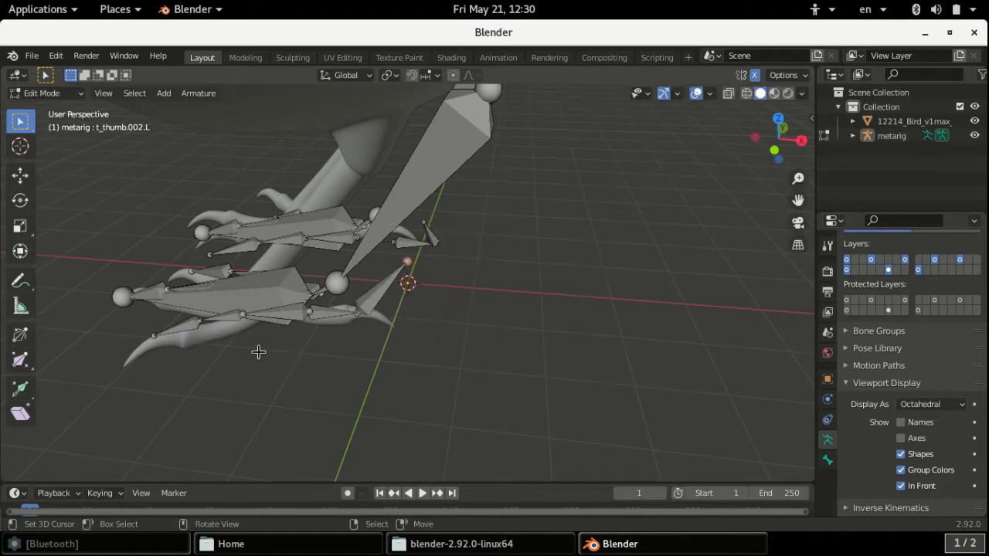
Step: Move the left foot's toe.L joint back along the middle claw to fit the bird's toe
middle_click_drag(258, 348, 371, 356)
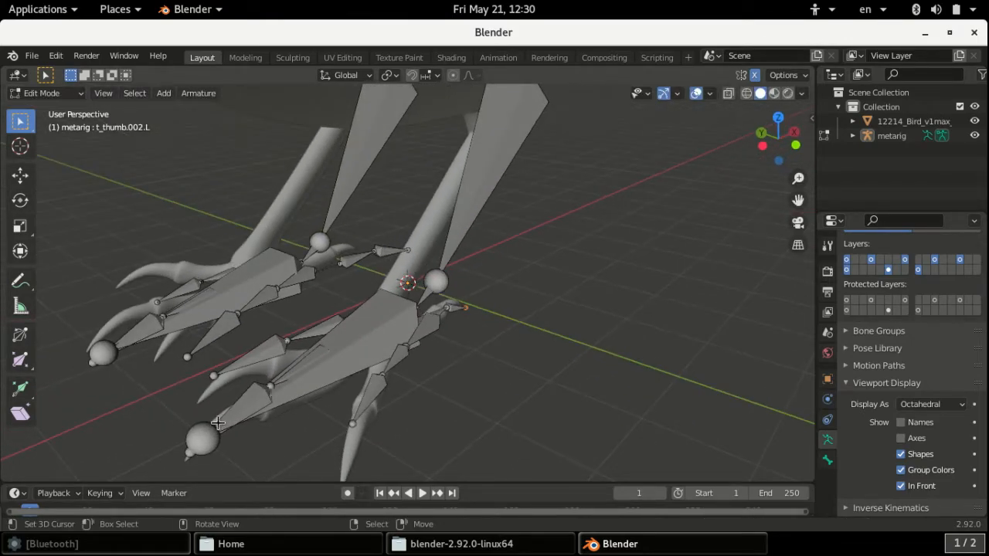
right_click_drag(215, 449, 222, 437)
key("ctrl+z")
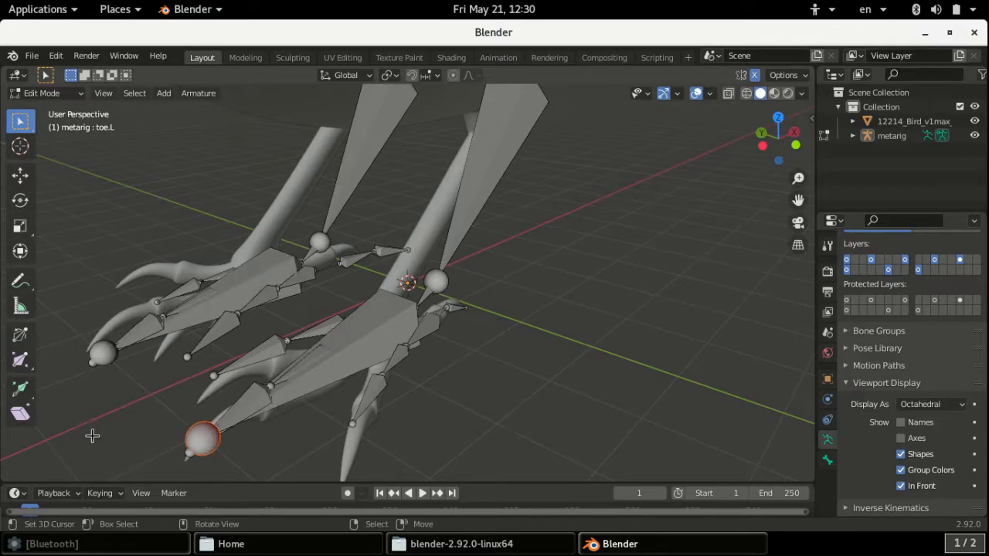
key("g")
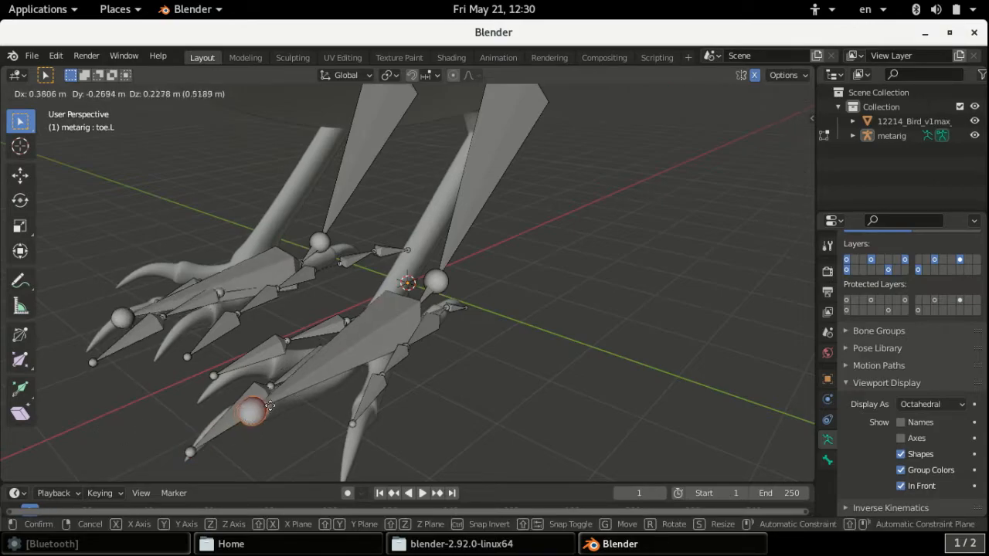
left_click(239, 394)
middle_click_drag(240, 394, 607, 440)
key("g")
left_click(490, 438)
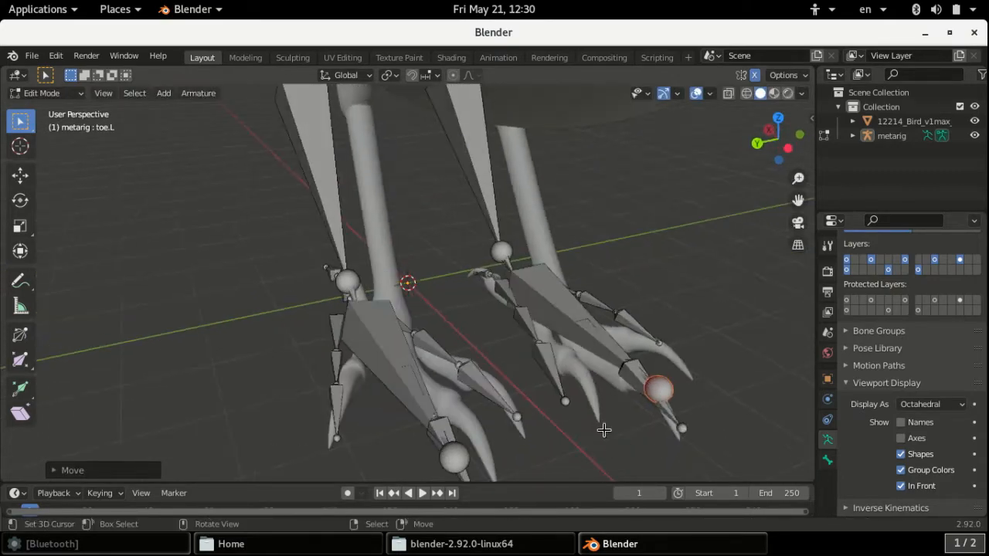
Step: Reposition the joints of the left foot's inner toe bones so they follow the inner claw
middle_click_drag(526, 344, 495, 316)
left_click_drag(477, 286, 499, 447)
right_click_drag(507, 398, 530, 400)
right_click_drag(503, 334, 514, 347)
right_click_drag(491, 303, 507, 322)
Step: Select the left foot's outer toe bones, including t_ring.003.L, and move them together toward the outer claw
middle_click_drag(523, 435, 573, 396)
mouse_move(595, 355)
right_mouse_down()
mouse_move(615, 360)
mouse_move(601, 360)
right_mouse_up()
middle_click_drag(600, 361, 466, 379)
right_click(473, 378)
right_click(466, 431, "shift")
middle_click_drag(469, 434, 482, 378, "shift")
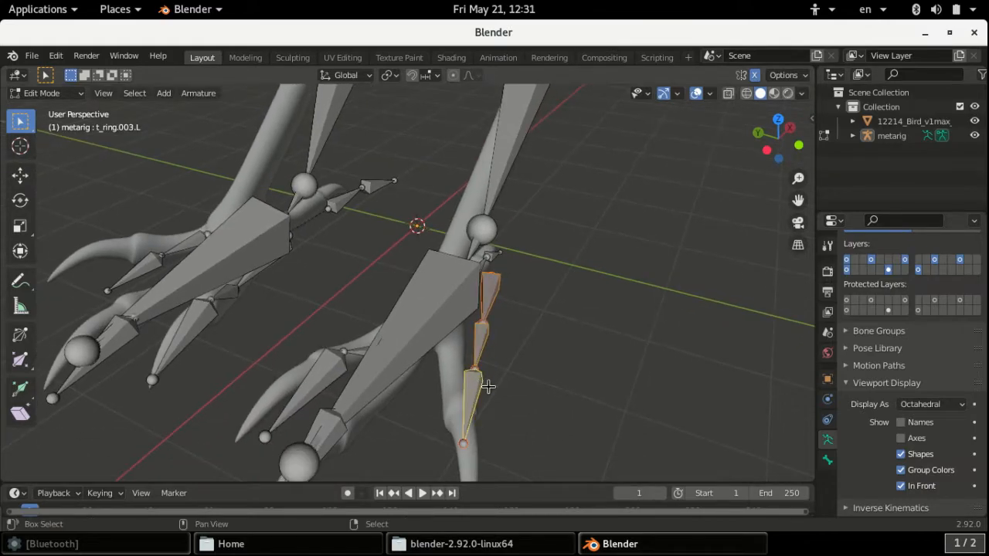
scroll(488, 386, "down", 3)
left_click(23, 184)
mouse_move(426, 308)
left_mouse_down()
mouse_move(437, 306)
mouse_move(429, 312)
left_mouse_up()
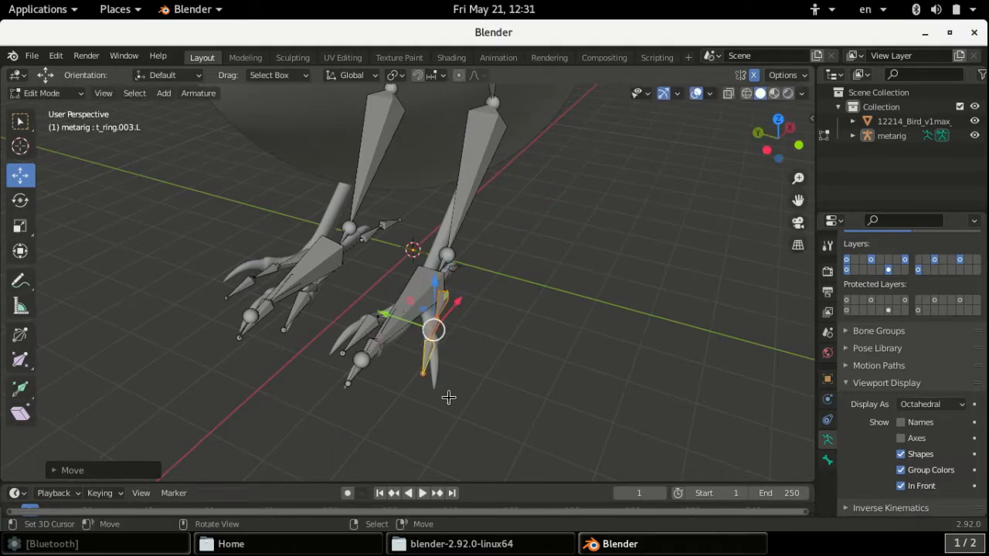
Step: Rotate the left foot's outer toe bones about -26 degrees to align them with the outer claw
key("r")
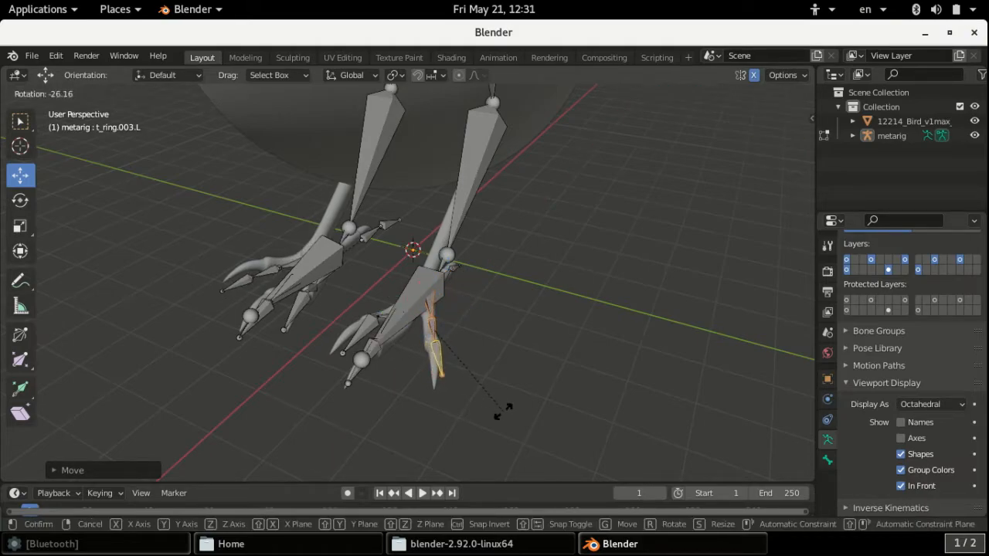
left_click(503, 411)
middle_click_drag(501, 410, 446, 369)
scroll(456, 406, "down", 4)
Step: Select the meta-rig's tail bones behind the bird mesh
left_click_drag(475, 258, 584, 378)
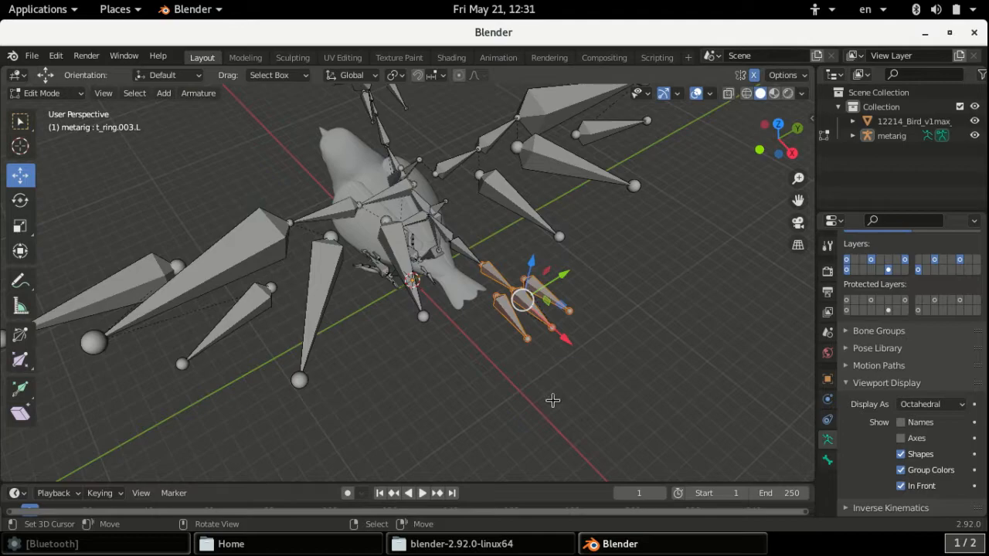
scroll(533, 402, "down", 3)
middle_click_drag(507, 407, 558, 345)
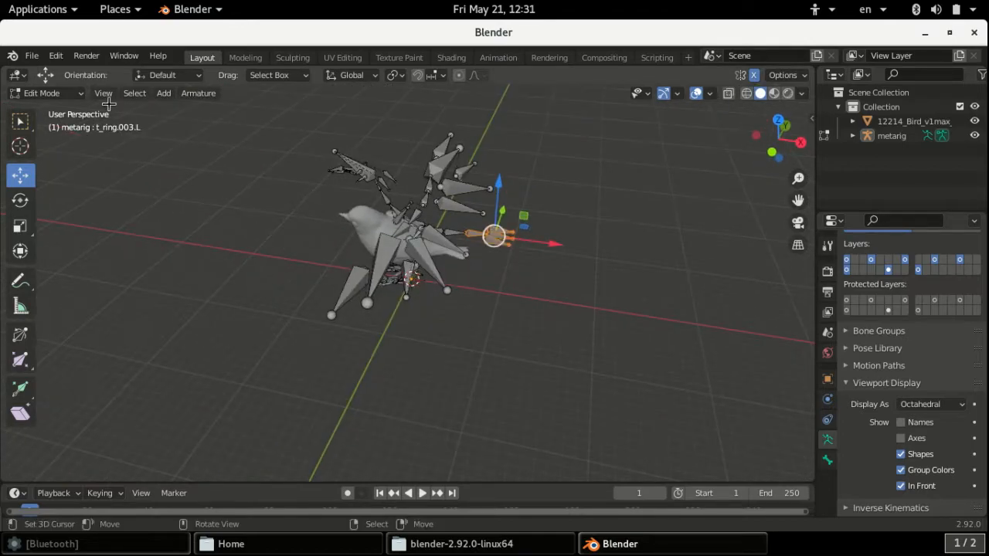
Step: Open the saved file bird with armature.blend without saving the current file
left_click(32, 56)
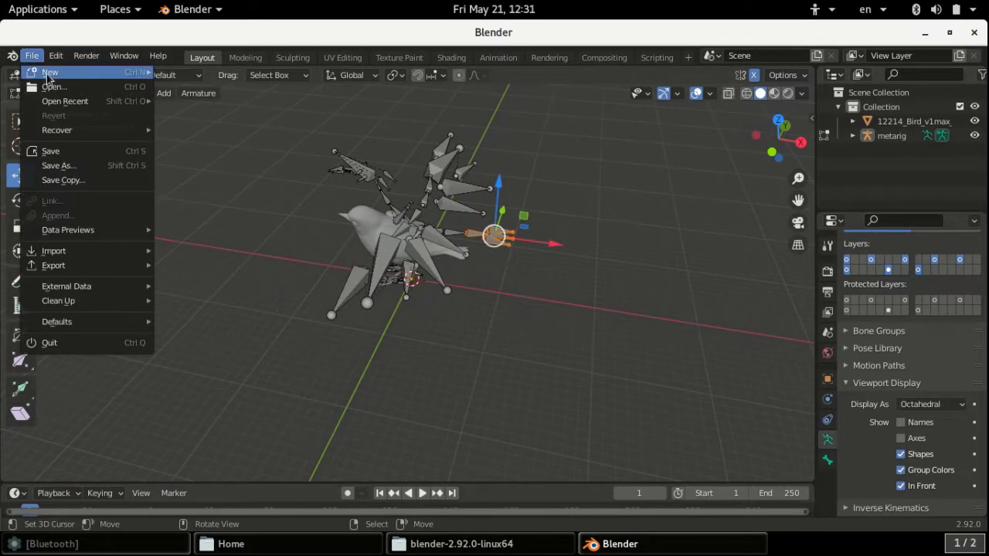
mouse_move(49, 71)
left_click(98, 88)
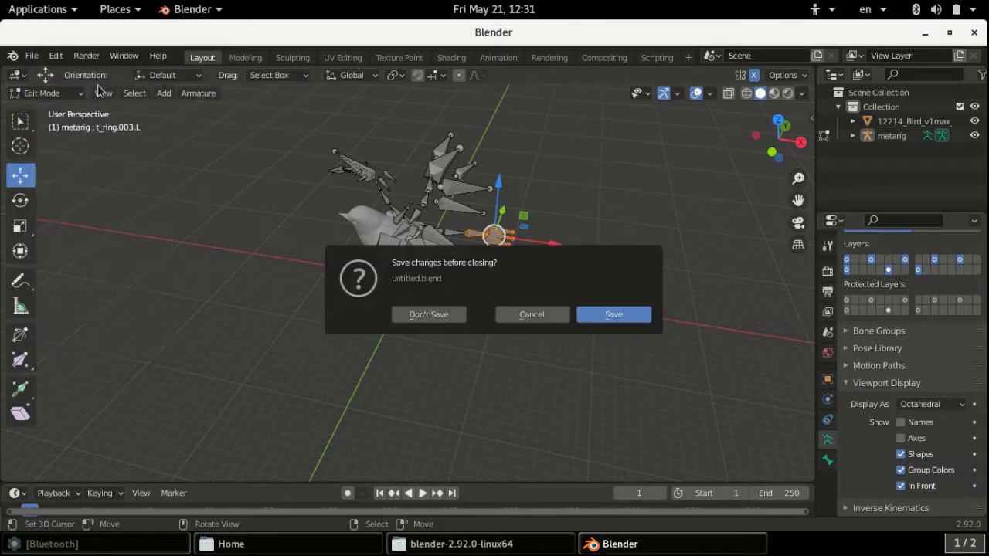
left_click(449, 316)
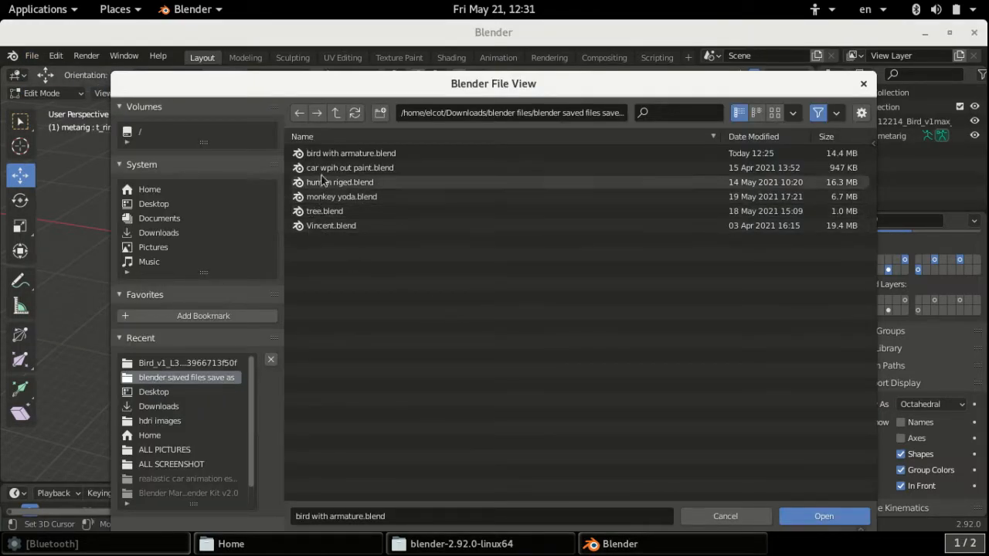
left_click(392, 154)
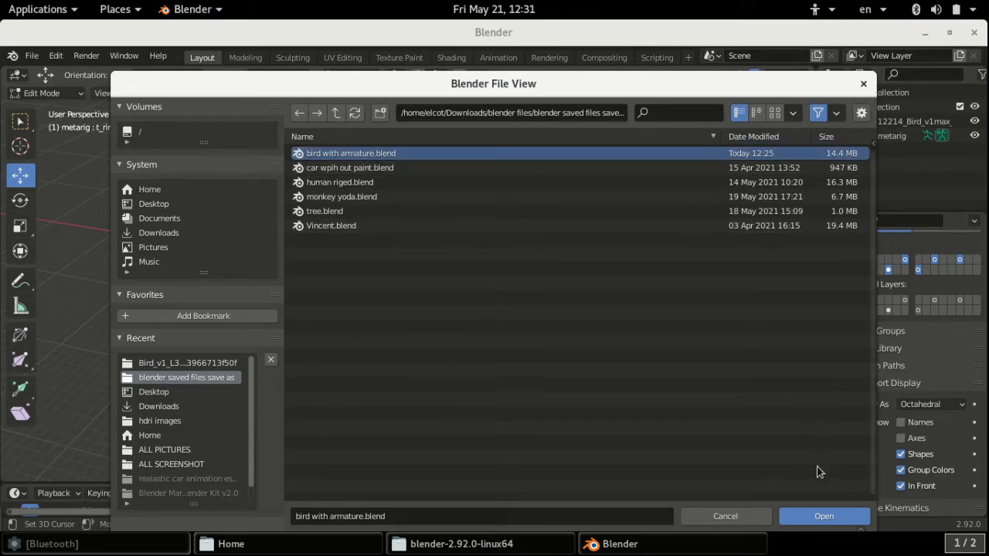
left_click(813, 523)
Step: Examine from several angles how the fitted armature's tail, wing and body bones sit inside the bird mesh
middle_click_drag(320, 331, 397, 294)
scroll(334, 228, "up", 3)
middle_click_drag(334, 228, 202, 359)
middle_click_drag(226, 406, 232, 386)
middle_click_drag(487, 275, 390, 311)
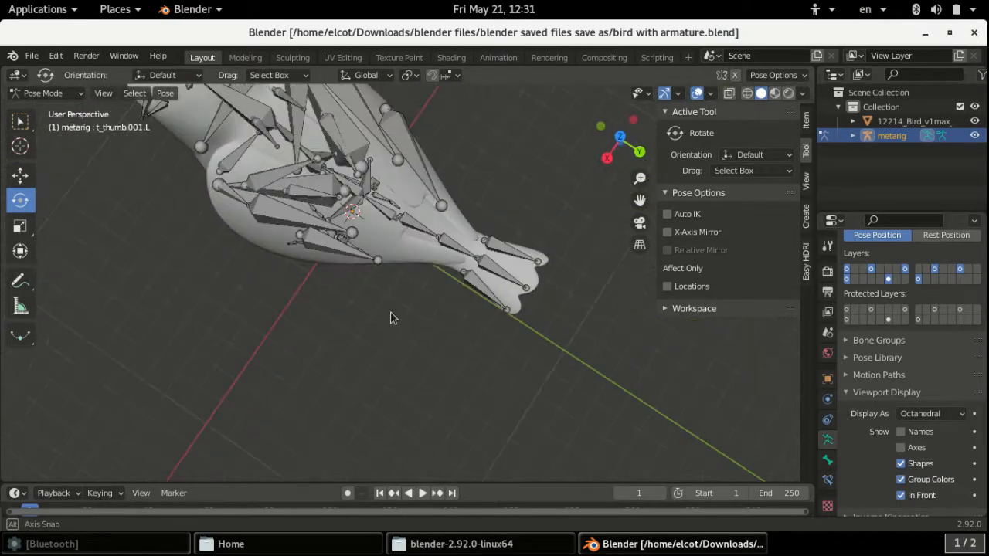
left_click_drag(551, 206, 467, 336)
middle_click_drag(515, 329, 650, 222)
scroll(343, 299, "up", 3)
middle_click_drag(344, 299, 435, 378)
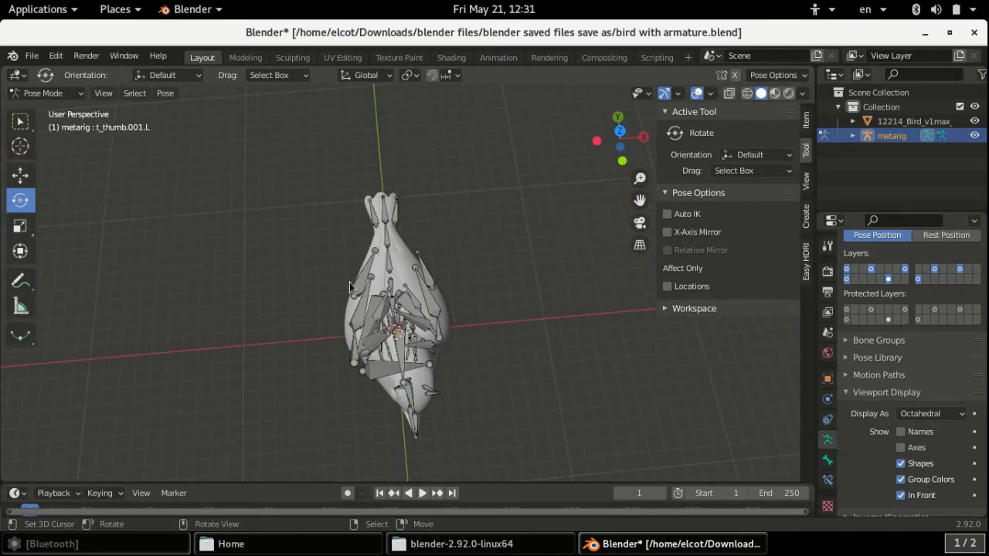
middle_click_drag(453, 261, 456, 292)
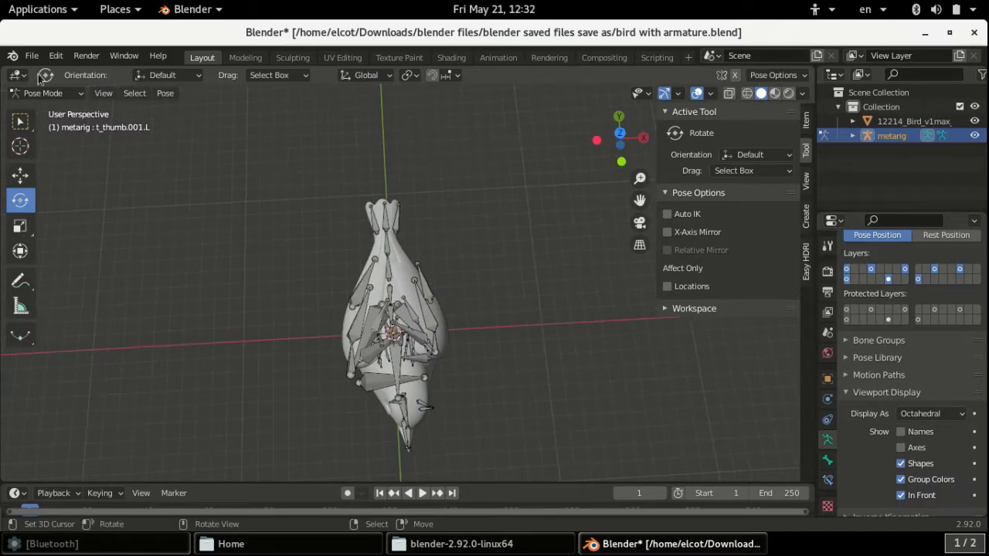
Step: In Object Mode, select the bird mesh and the metarig, and parent the mesh to the armature with automatic weights
left_click(45, 94)
left_click(69, 113)
middle_click_drag(472, 260, 390, 238)
left_click(410, 254)
key("n")
middle_click_drag(459, 283, 402, 311)
scroll(366, 253, "up", 2)
left_click(345, 290, "shift")
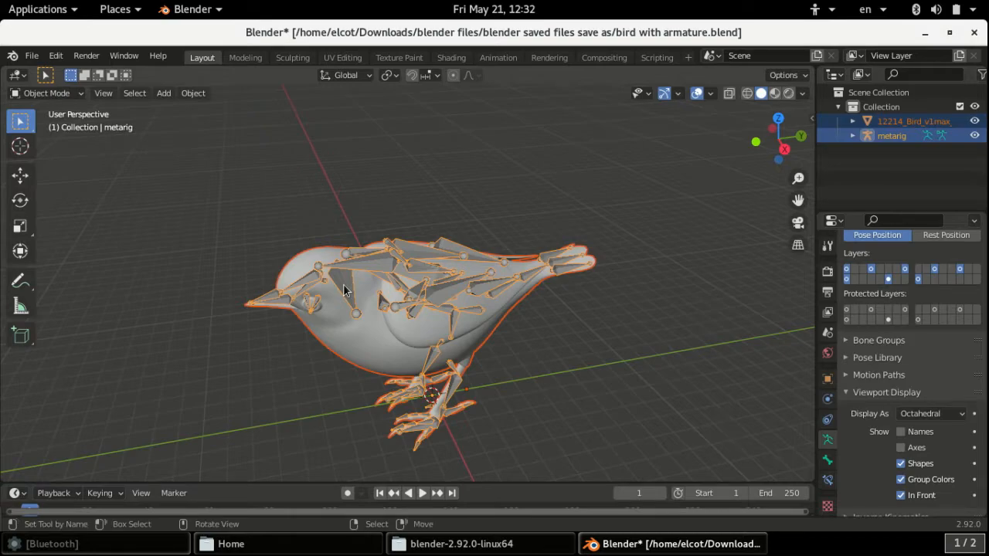
key("ctrl+p")
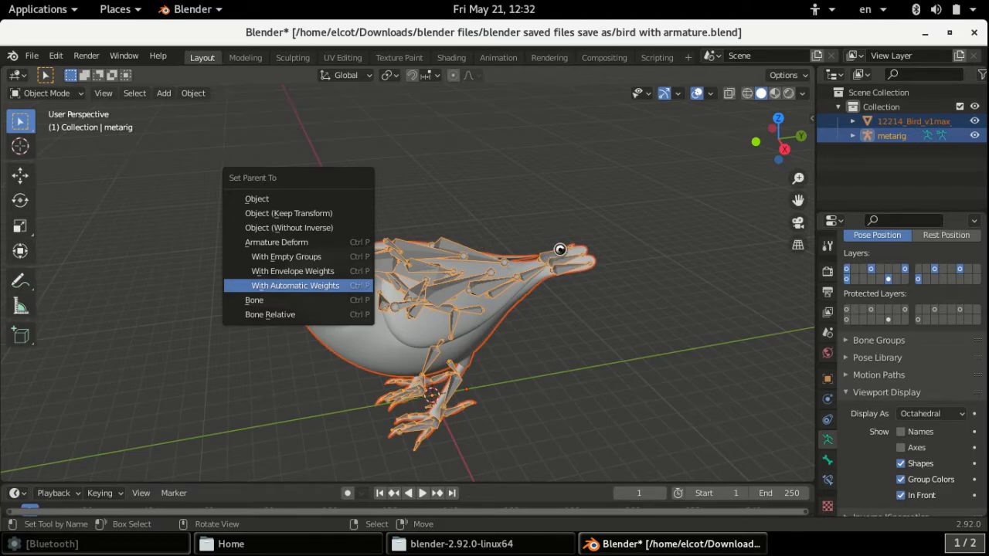
key("Return")
Step: Select the metarig and switch it to Pose Mode
middle_click_drag(306, 360, 137, 178)
left_click(366, 334)
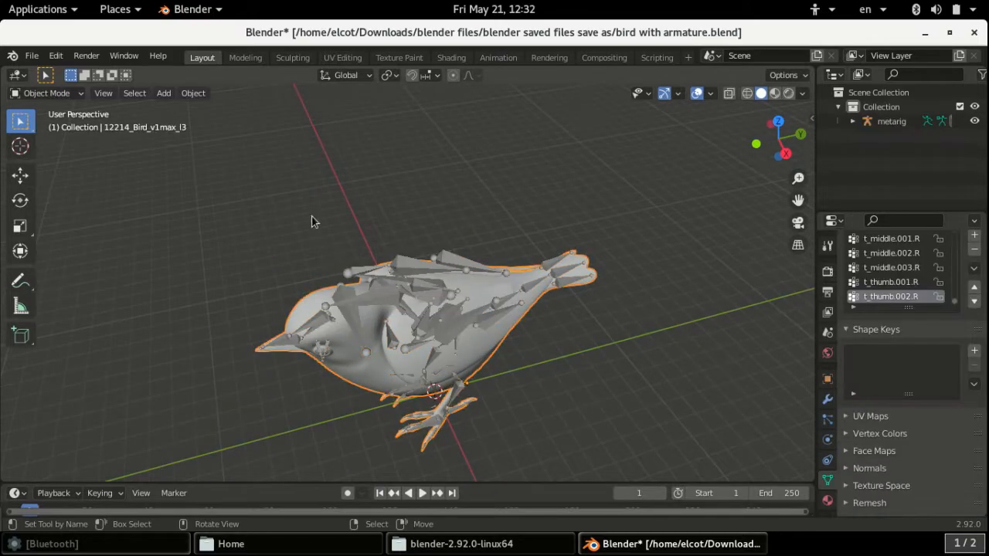
left_click(352, 313)
left_click(70, 95)
left_click(71, 146)
Step: Select the tail bones and try rotating them to test how the mesh deforms
middle_click_drag(562, 239, 554, 229)
left_click_drag(550, 253, 584, 305)
middle_click_drag(593, 336, 579, 297)
left_click_drag(583, 243, 665, 238)
left_click(664, 239)
middle_click_drag(667, 285, 270, 369)
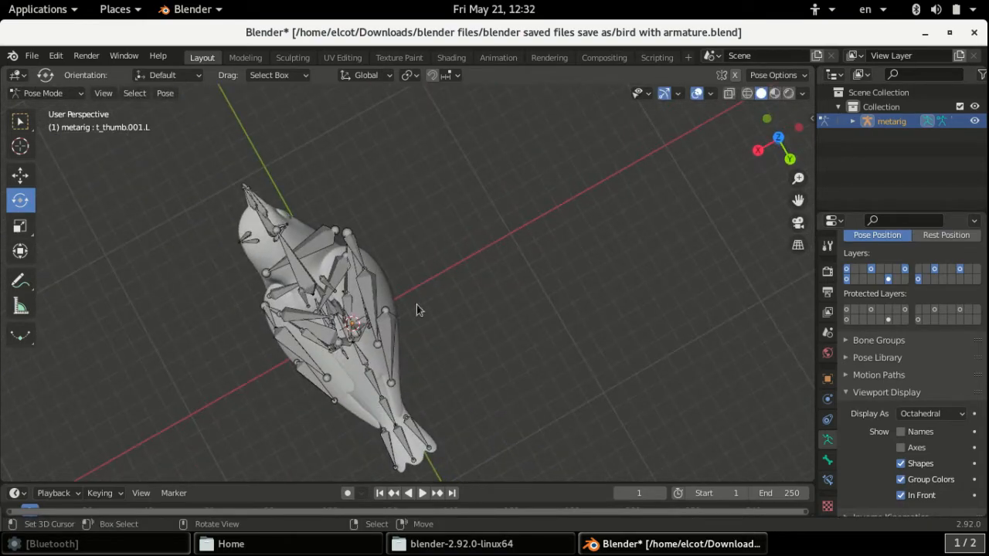
Step: Try moving the left wing bones outward from the body, and undo the move
middle_click_drag(800, 199, 346, 301)
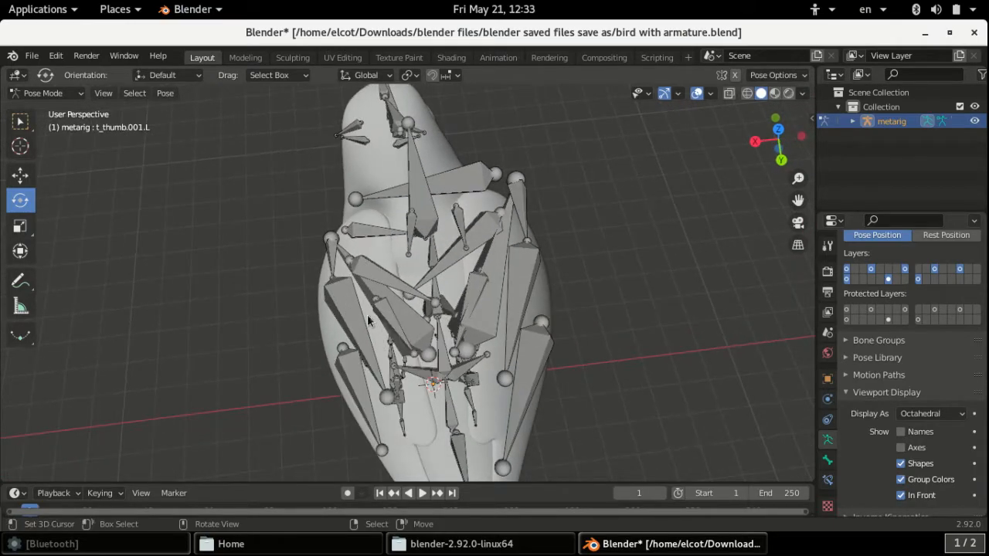
left_click_drag(300, 224, 409, 457)
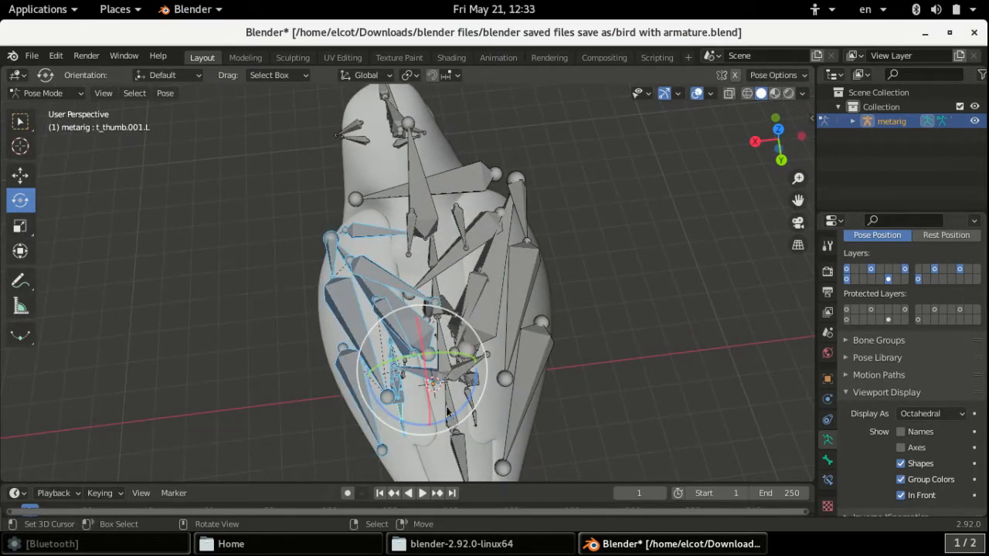
left_click(20, 176)
left_click_drag(374, 376, 244, 368)
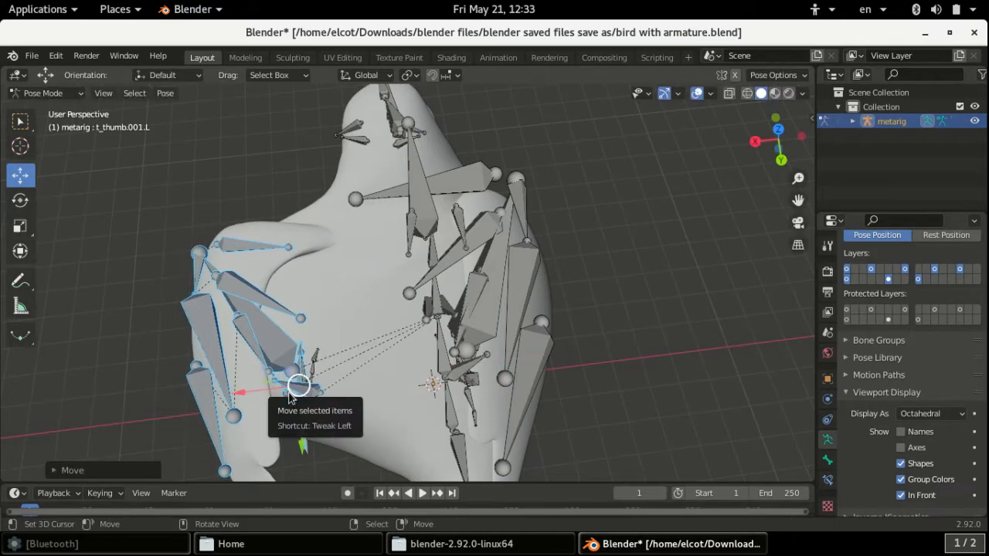
key("ctrl+z")
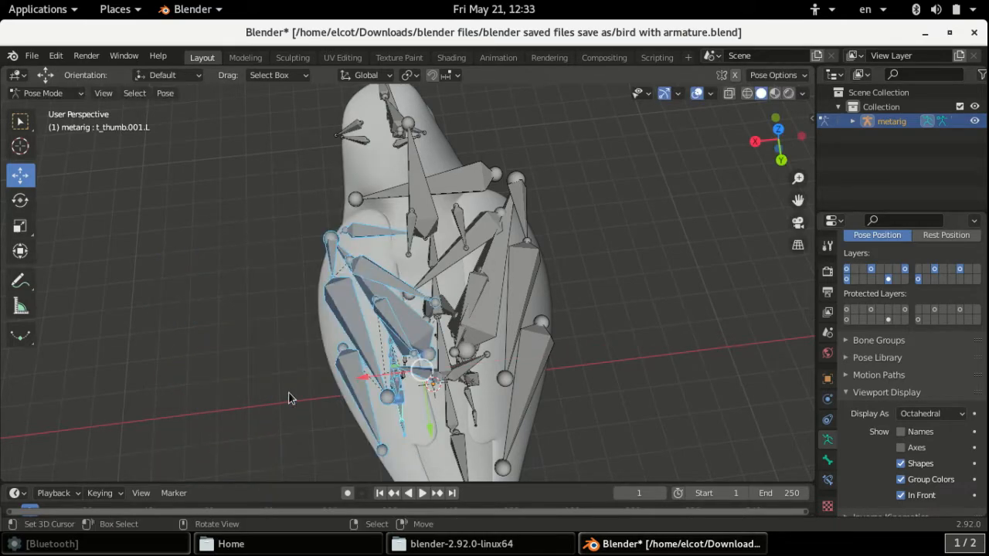
left_click(292, 397)
Step: Check the leg and foot bones up close and return the metarig to Object Mode
middle_click_drag(293, 397, 361, 341)
scroll(469, 334, "up", 5)
middle_click_drag(471, 375, 379, 355)
scroll(390, 391, "up", 2)
scroll(391, 393, "down", 3)
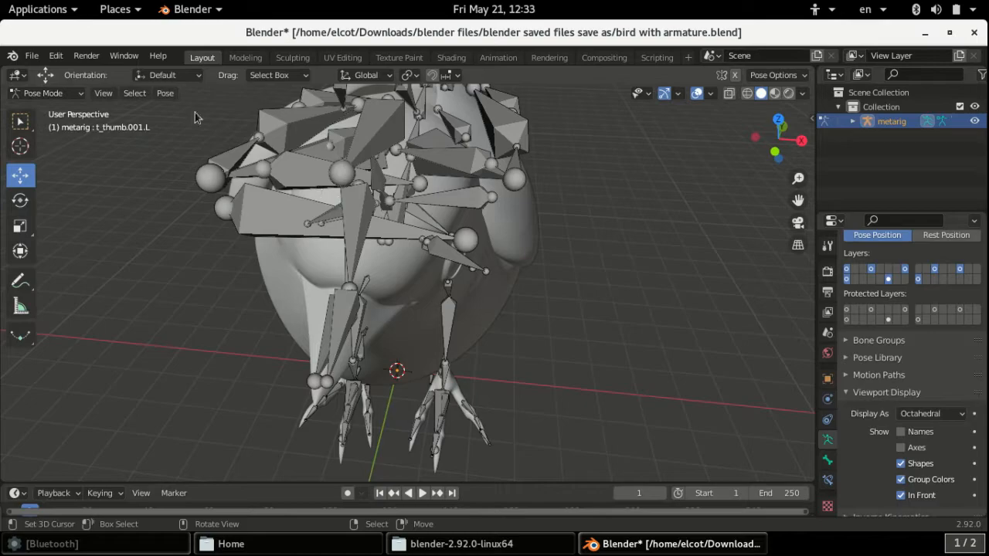
left_click(44, 94)
left_click(38, 106)
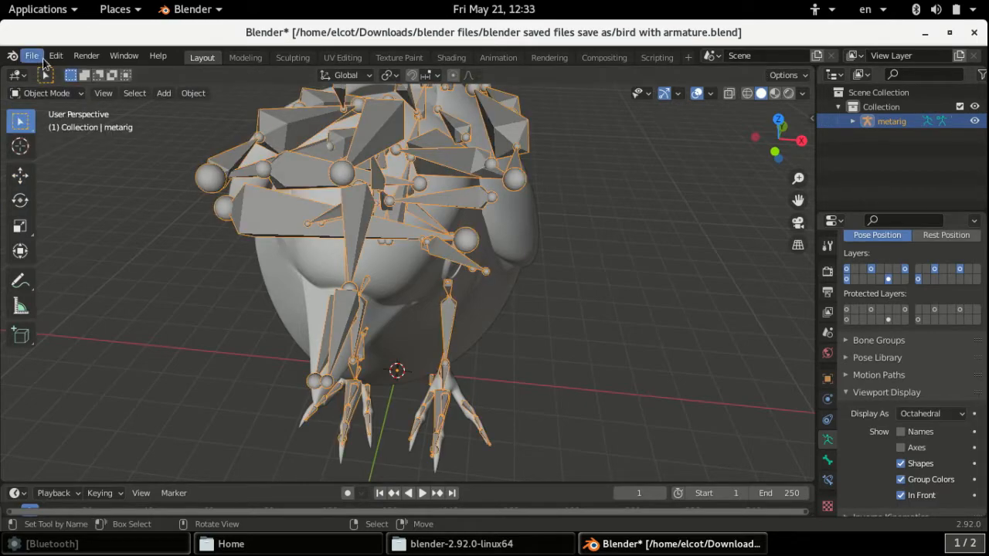
Step: Switch to the Files window and open the blender addon and rar folder inside Downloads/blender files
left_click(924, 34)
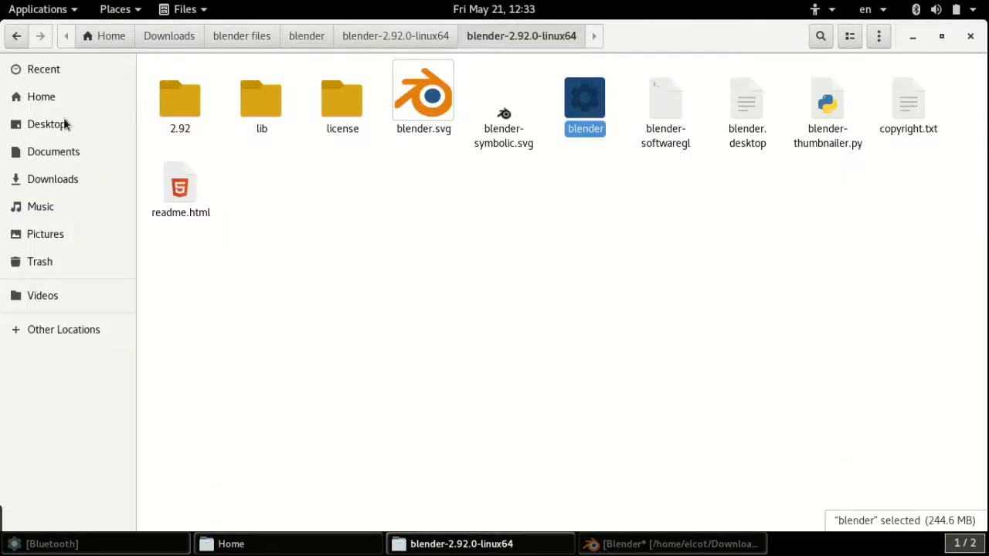
left_click(46, 179)
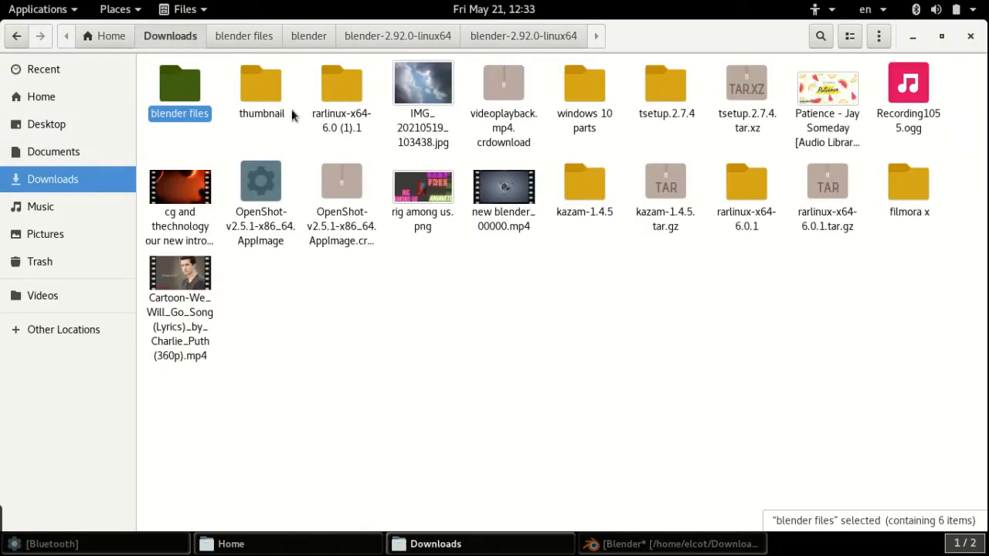
double_click(194, 112)
left_click(259, 114)
double_click(260, 114)
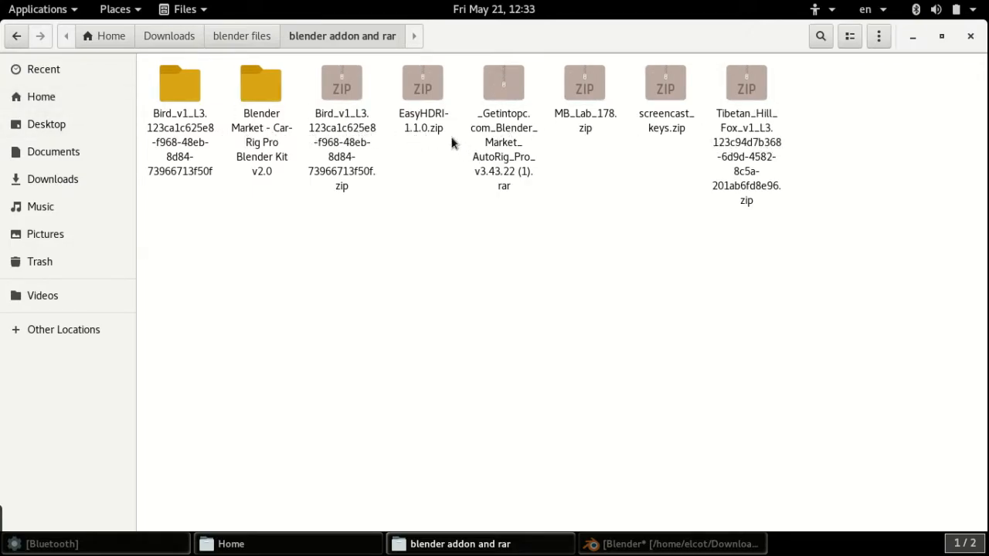
Step: Extract the Tibetan_Hill_Fox_v1_L3 zip archive and open the nested folder inside the extracted one
right_click(754, 131)
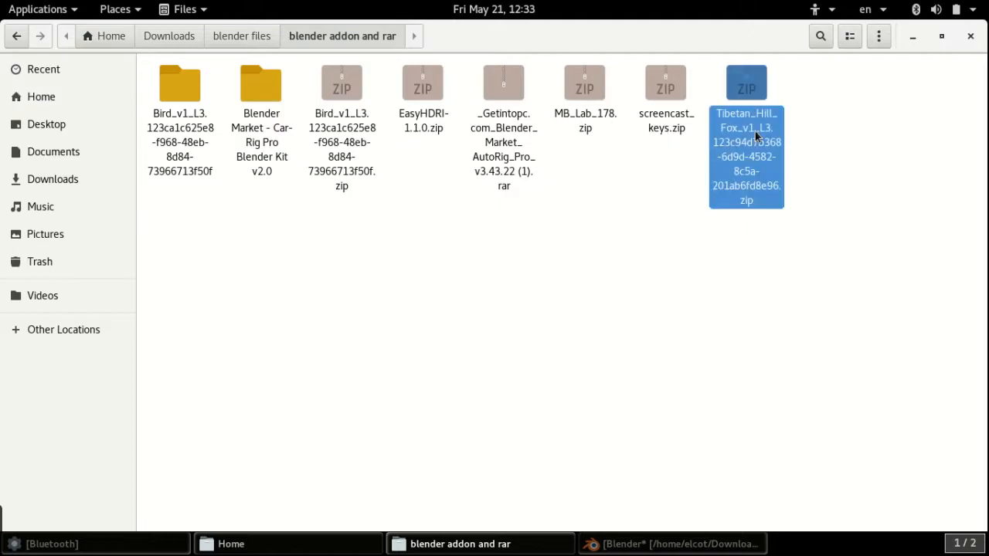
left_click(801, 139)
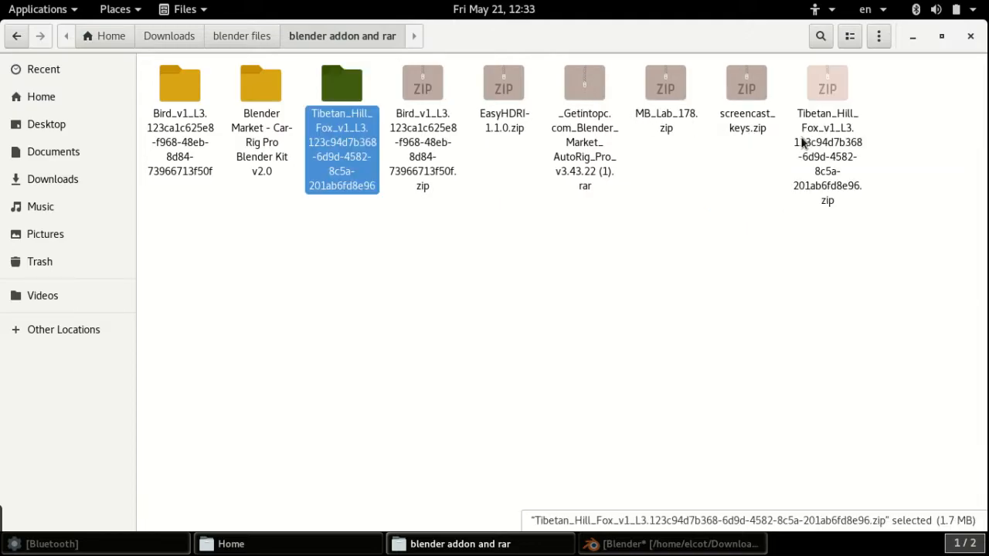
double_click(345, 156)
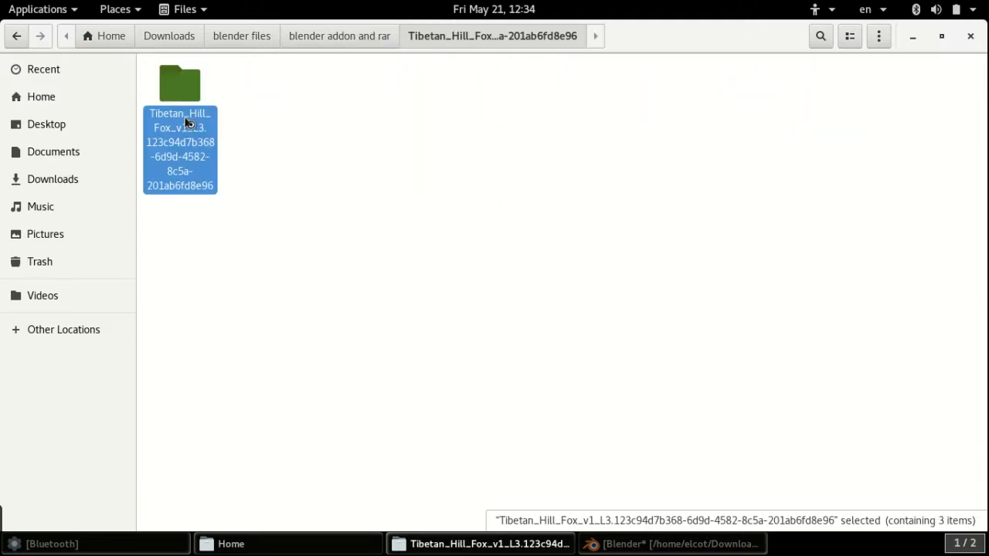
double_click(184, 116)
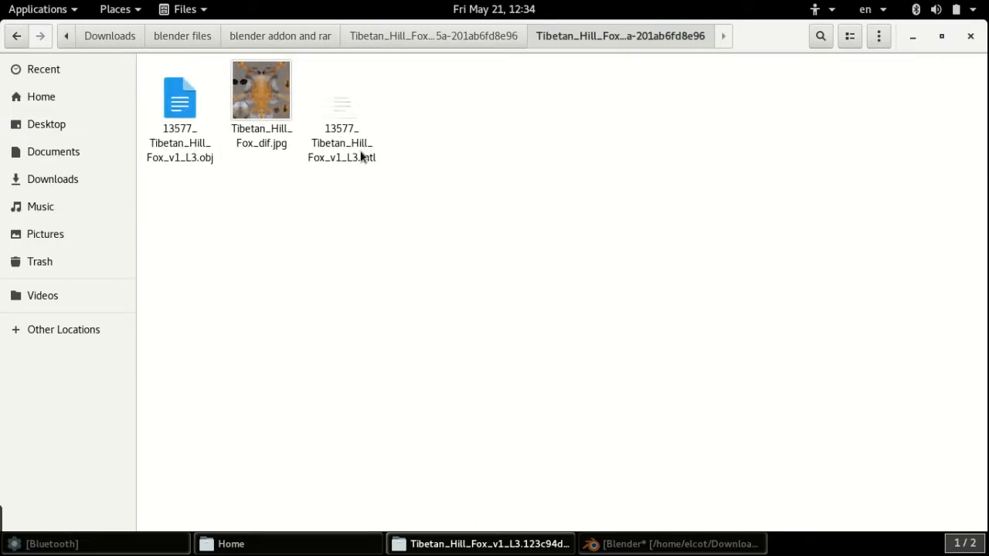
Step: Switch back to Blender, start a new General file without saving, and delete all the default objects
left_click(672, 544)
left_click(33, 57)
mouse_move(47, 73)
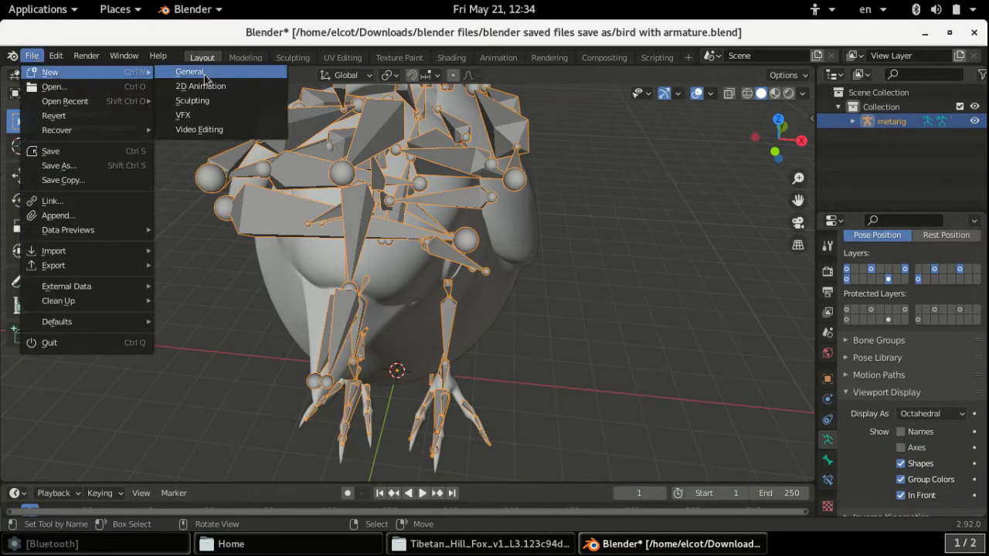
left_click(202, 78)
left_click(428, 315)
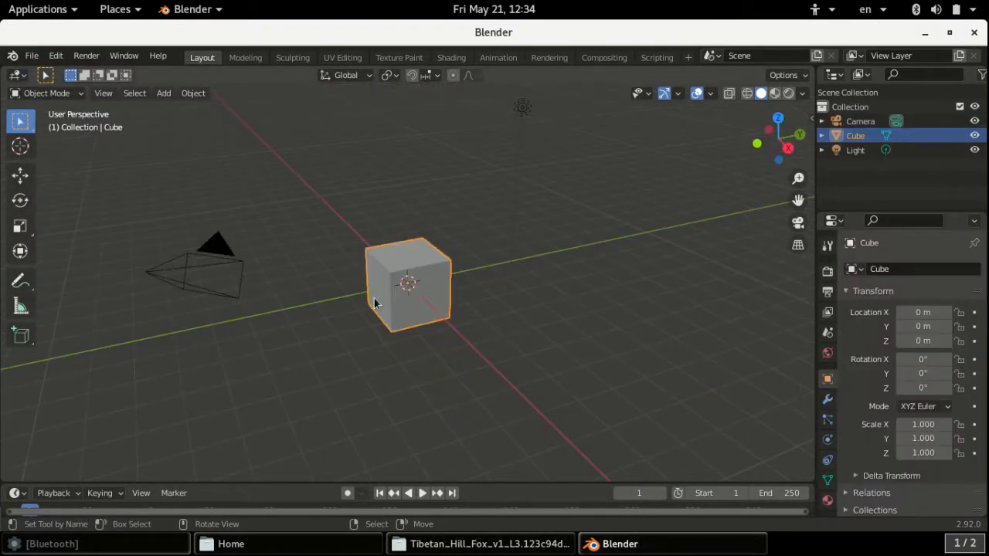
key("a")
key("Delete")
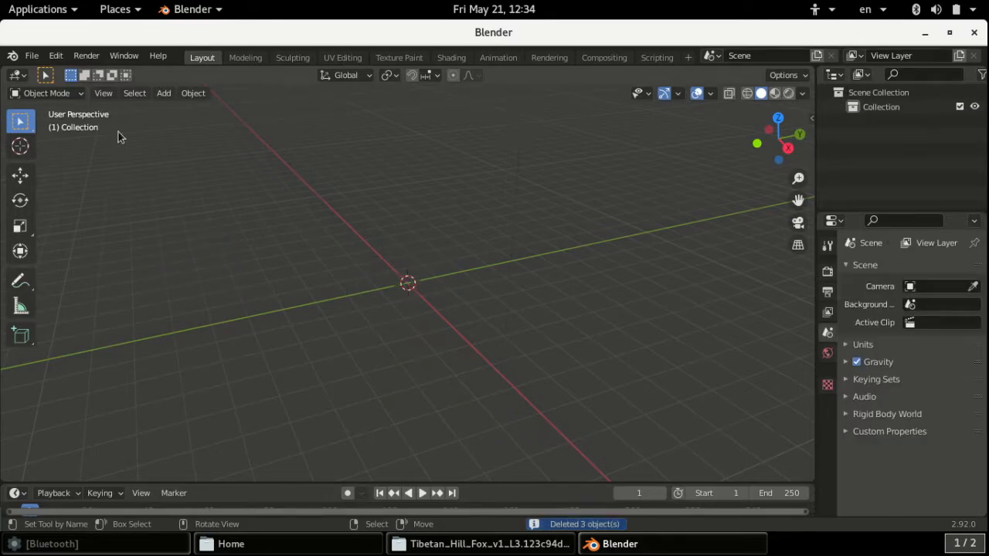
Step: Start a Wavefront (.obj) import and browse to Downloads/blender files/blender addon and rar
left_click(32, 60)
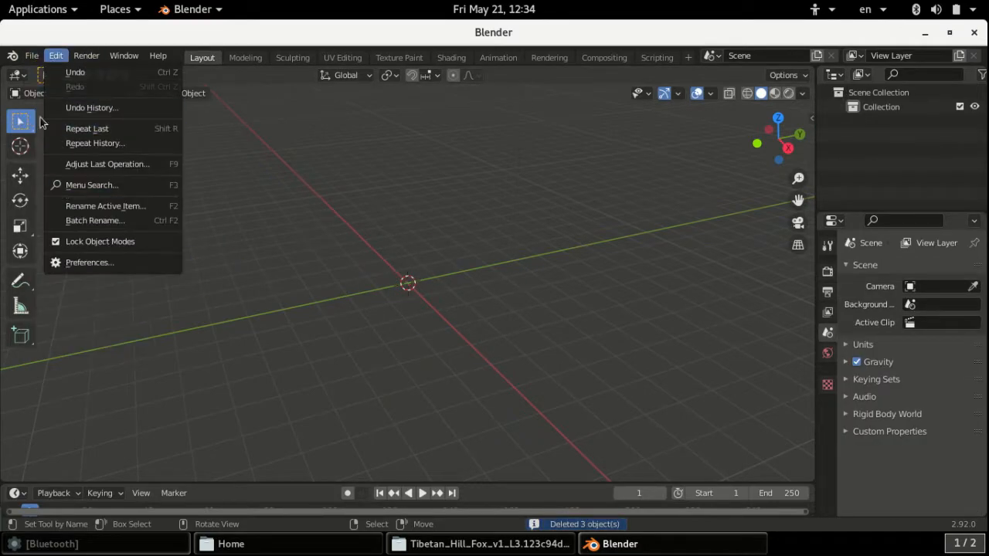
left_click(33, 57)
mouse_move(77, 251)
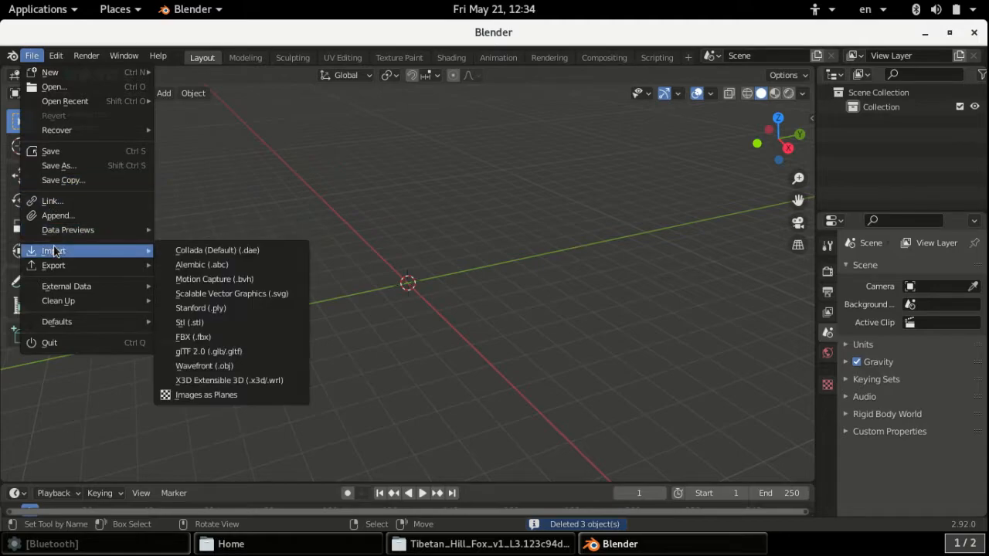
left_click(251, 368)
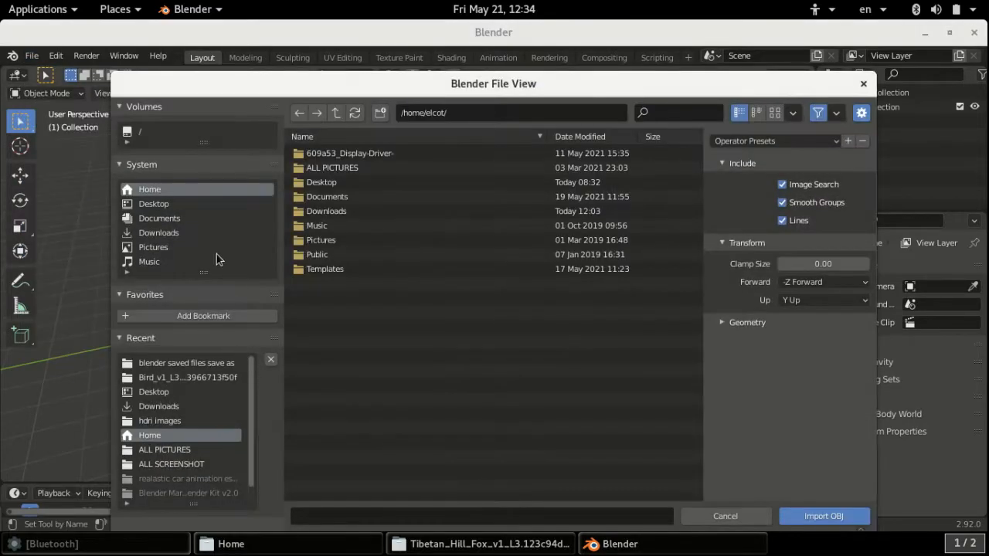
left_click(163, 234)
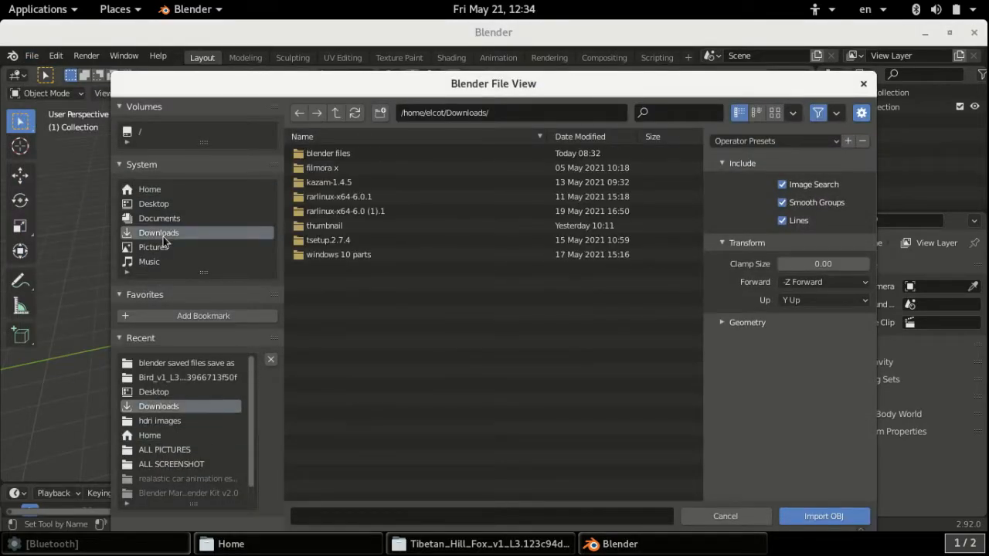
double_click(357, 152)
double_click(365, 167)
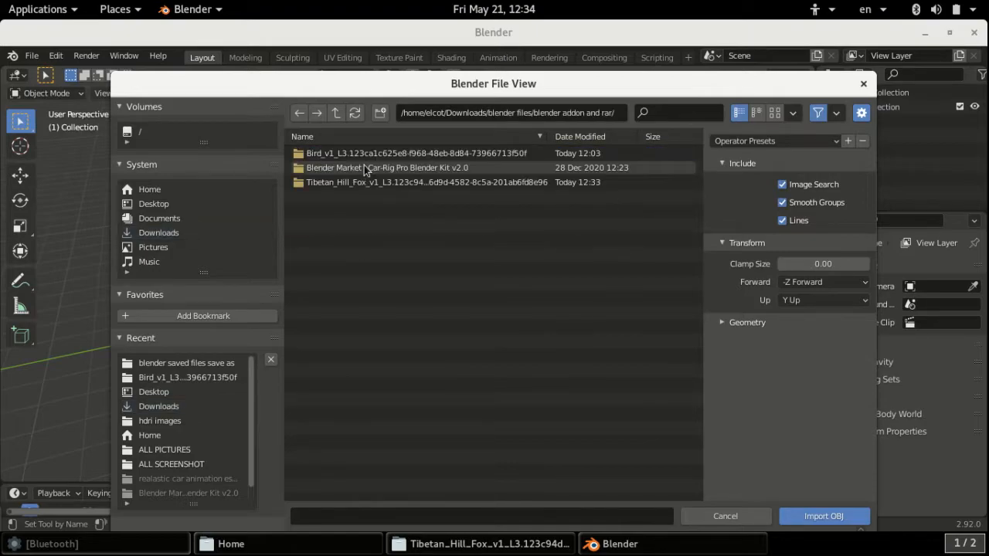
Step: Open the Tibetan_Hill_Fox_v1_L3 folder and its nested folder, and import 13577_Tibetan_Hill_Fox_v1_L3.obj
left_click(368, 156)
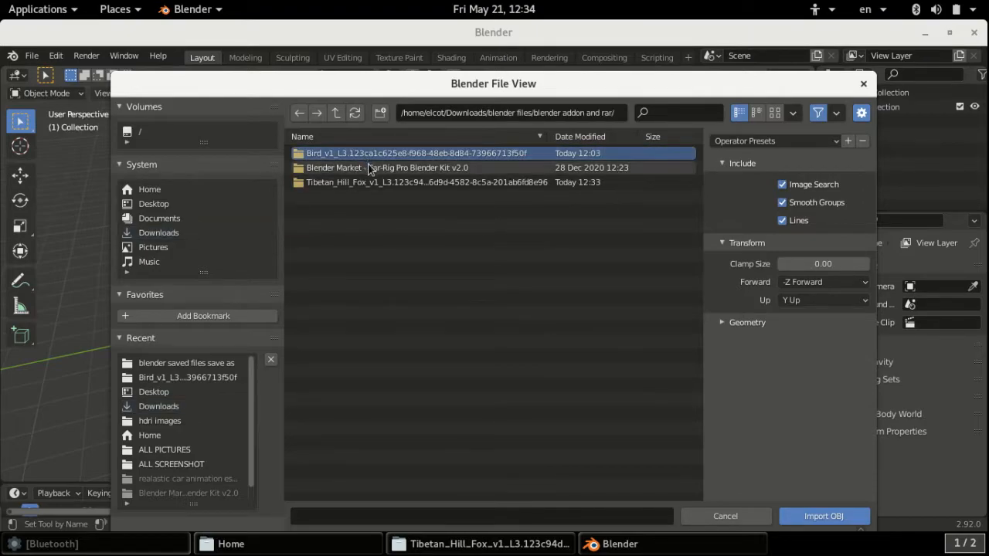
left_click(374, 184)
double_click(371, 184)
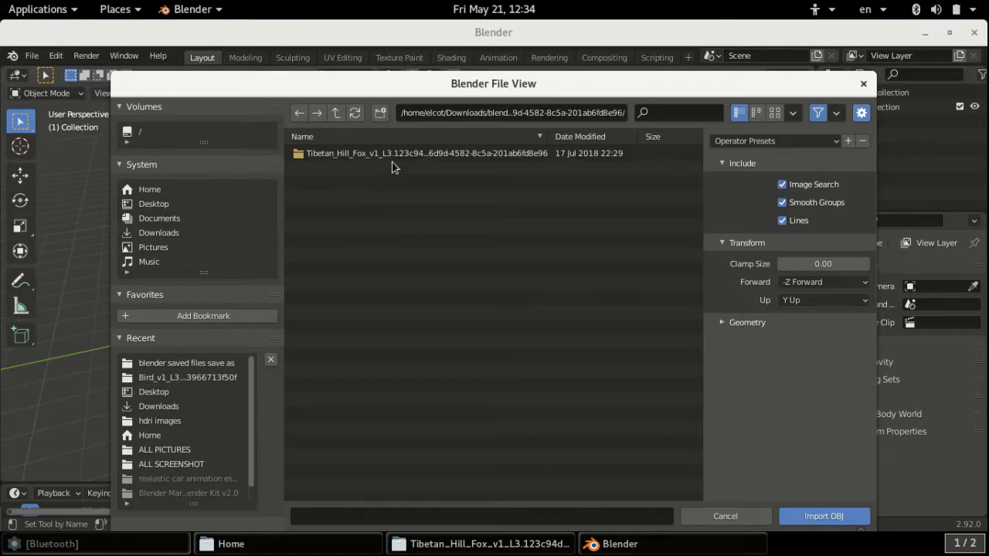
left_click(401, 156)
double_click(383, 155)
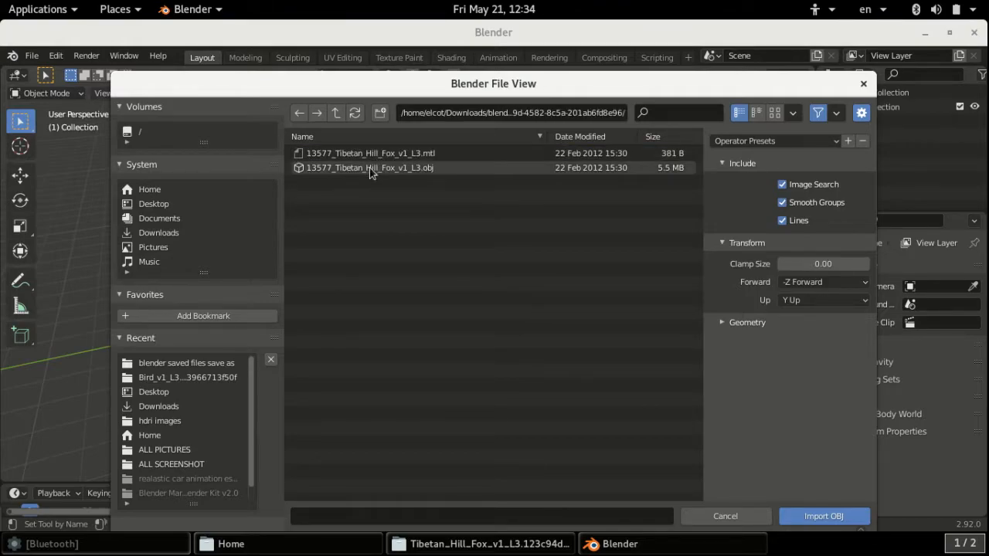
left_click(370, 168)
left_click(824, 516)
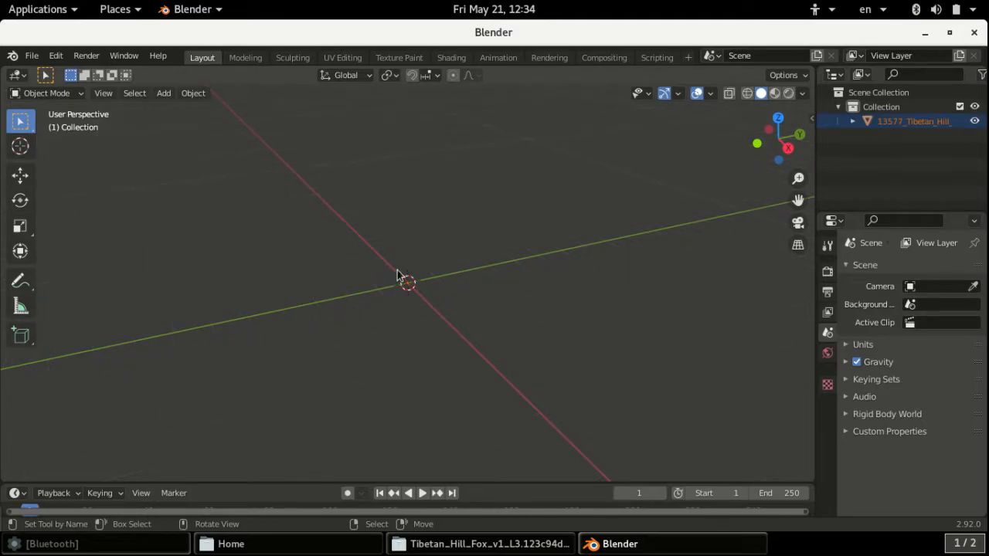
Step: Rotate the imported fox about the X axis to about 0.1° so it stands upright on the grid
scroll(565, 259, "down", 3)
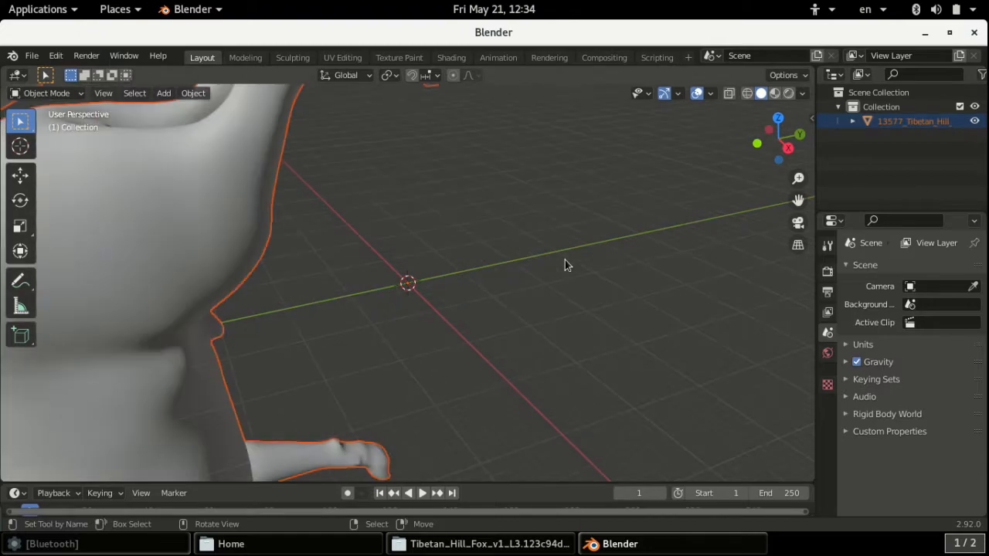
scroll(565, 260, "down", 8)
middle_click_drag(481, 276, 358, 277)
scroll(355, 299, "up", 4)
left_click(21, 200)
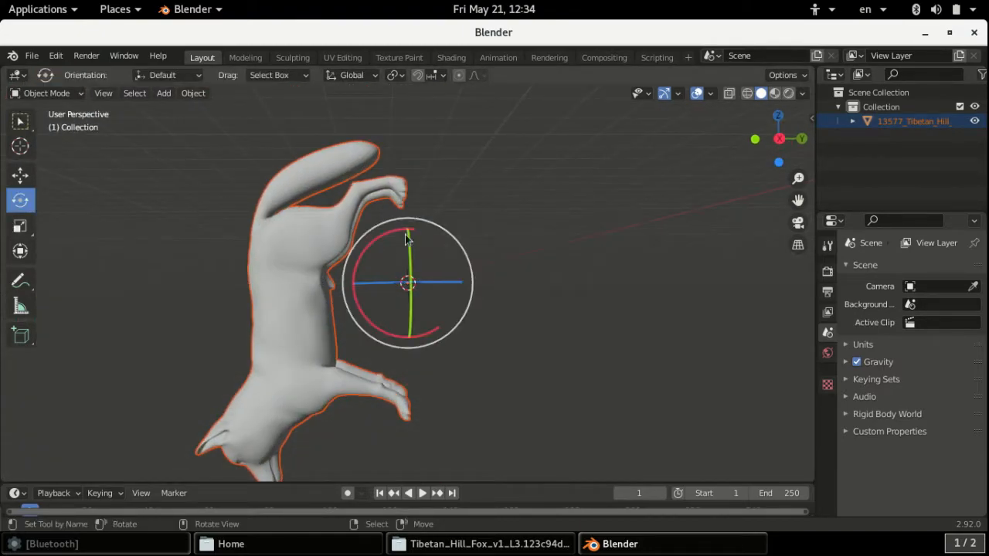
left_click_drag(385, 236, 455, 286)
middle_click_drag(420, 356, 438, 388)
Step: Scale the fox down uniformly to about 0.62 and deselect it
key("s")
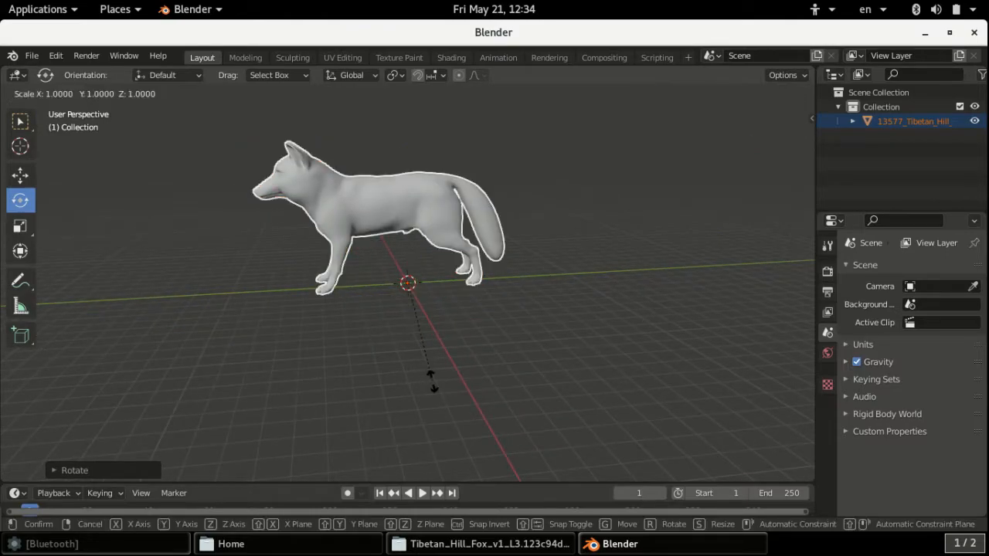
left_click(432, 341)
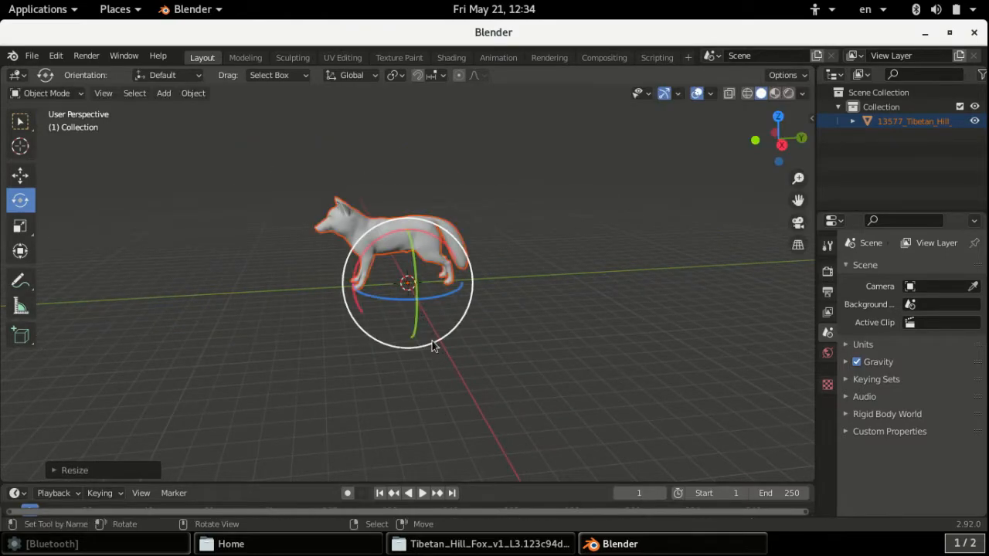
scroll(431, 341, "up", 4)
middle_click_drag(432, 341, 453, 349)
right_click(516, 350)
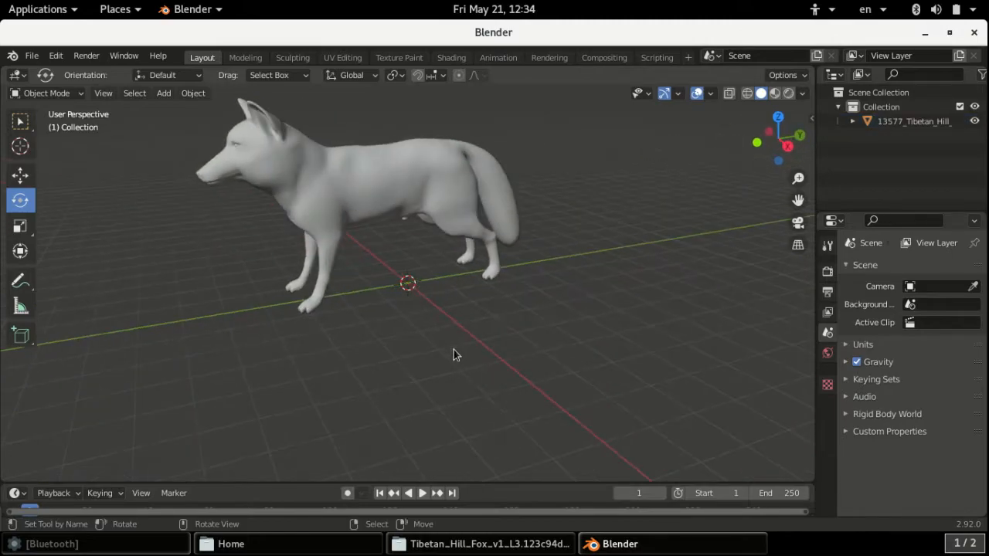
Step: Rotate the fox about the Z axis to about 90° so it faces along the X axis, and deselect it
left_click(370, 209)
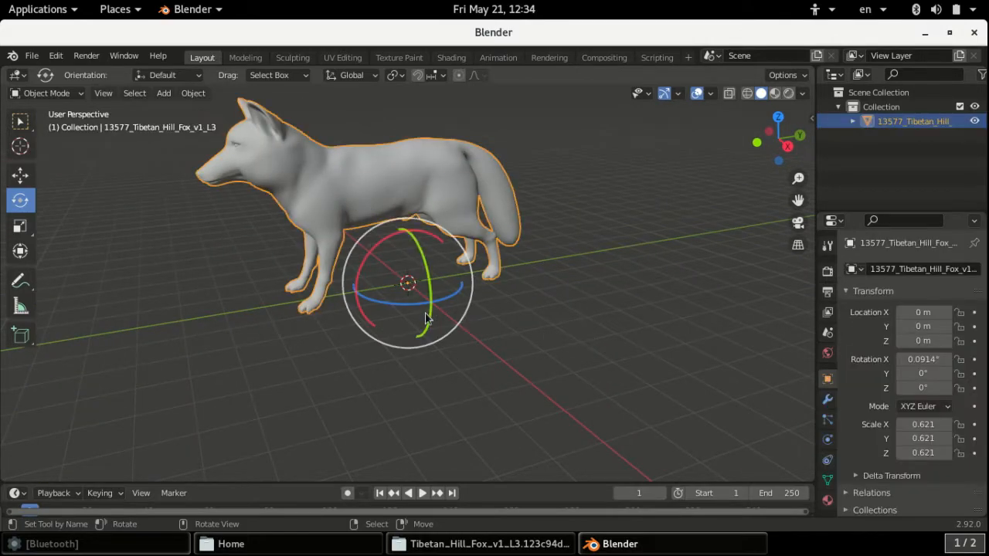
left_click_drag(398, 308, 502, 318)
left_click(589, 395)
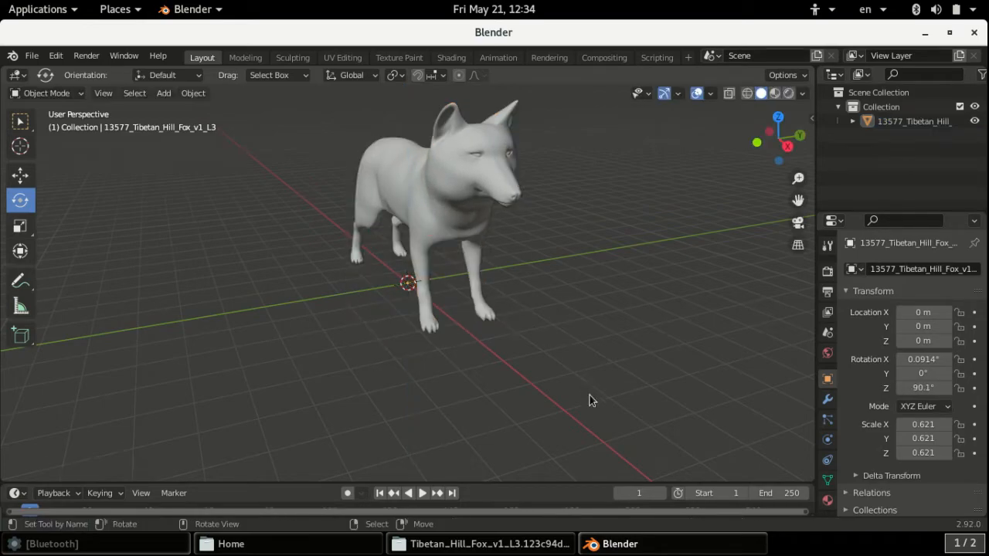
Step: Add a Wolf (Meta-Rig) armature from the Animals group to the scene
middle_click_drag(590, 396, 539, 396)
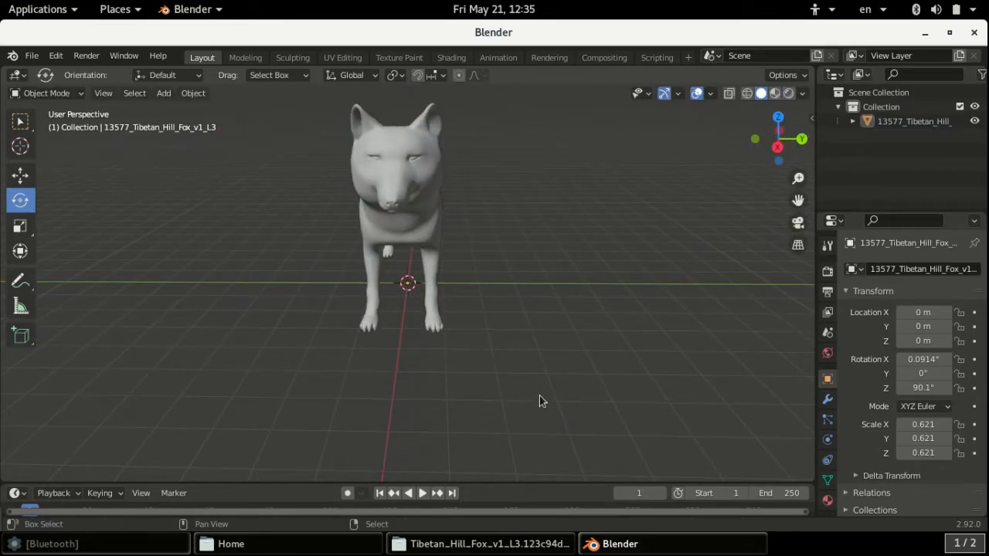
key("shift+a")
mouse_move(540, 400)
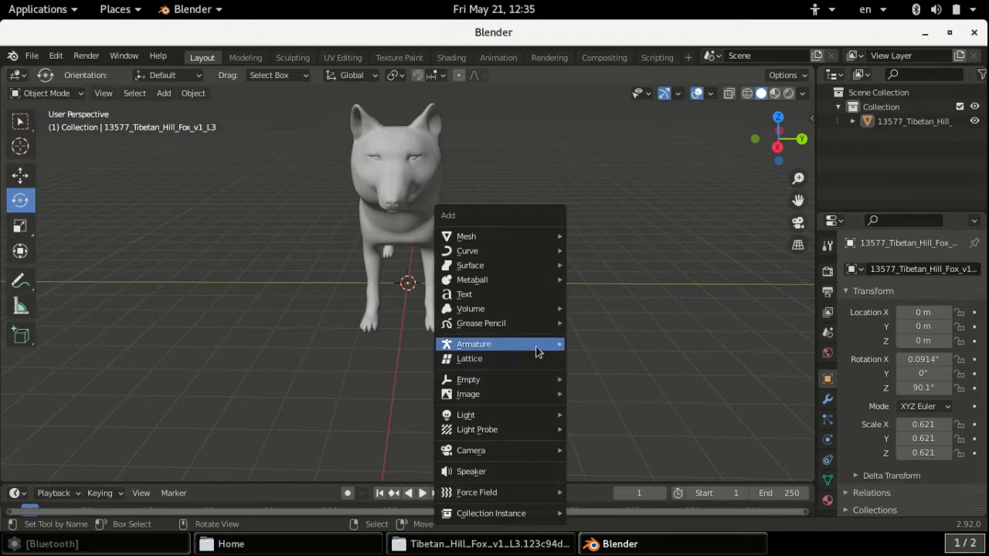
mouse_move(559, 346)
mouse_move(599, 373)
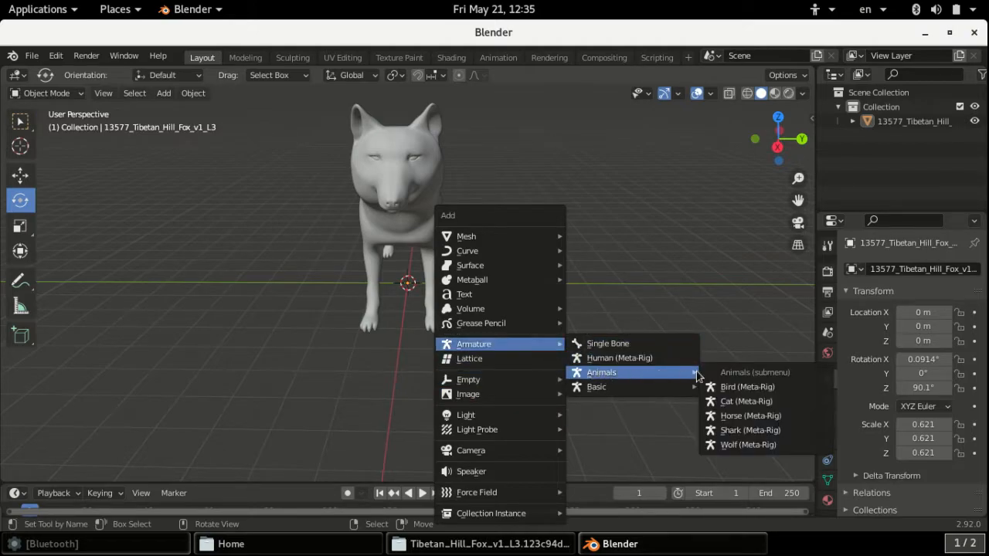
left_click(749, 446)
middle_click_drag(596, 411, 446, 422)
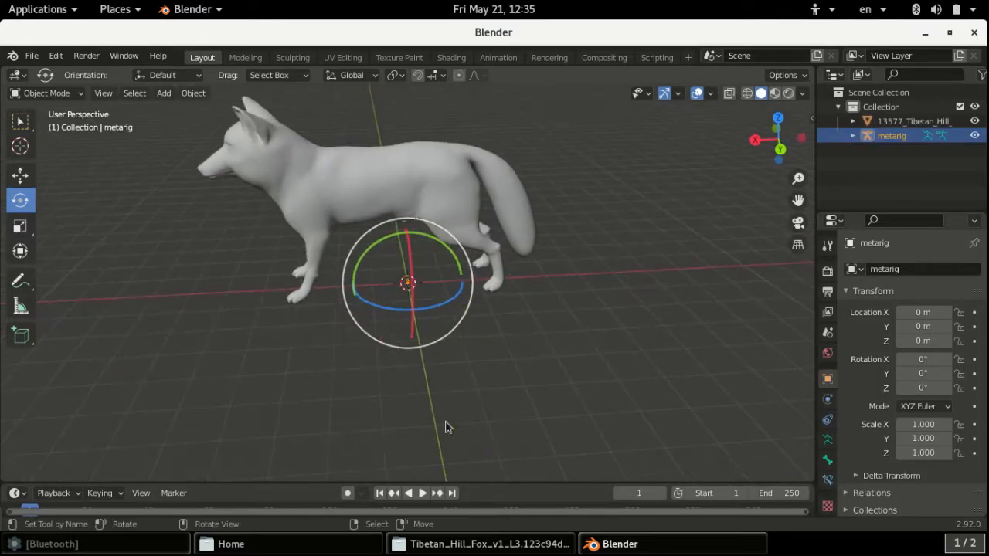
right_click(446, 427)
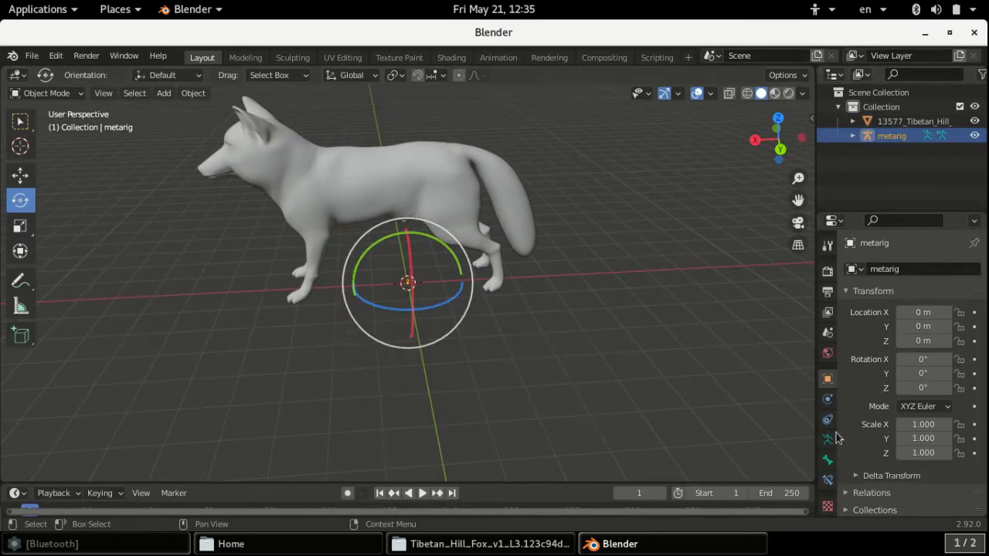
Step: Scale the wolf metarig up to about 49.2 and rotate it about Z to about 97° so it faces like the fox
key("s")
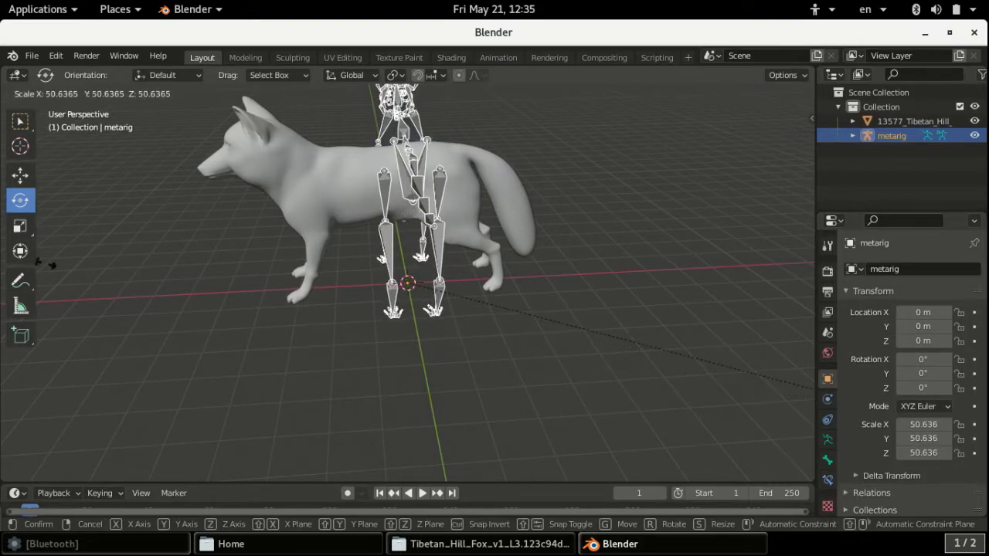
left_click(505, 252)
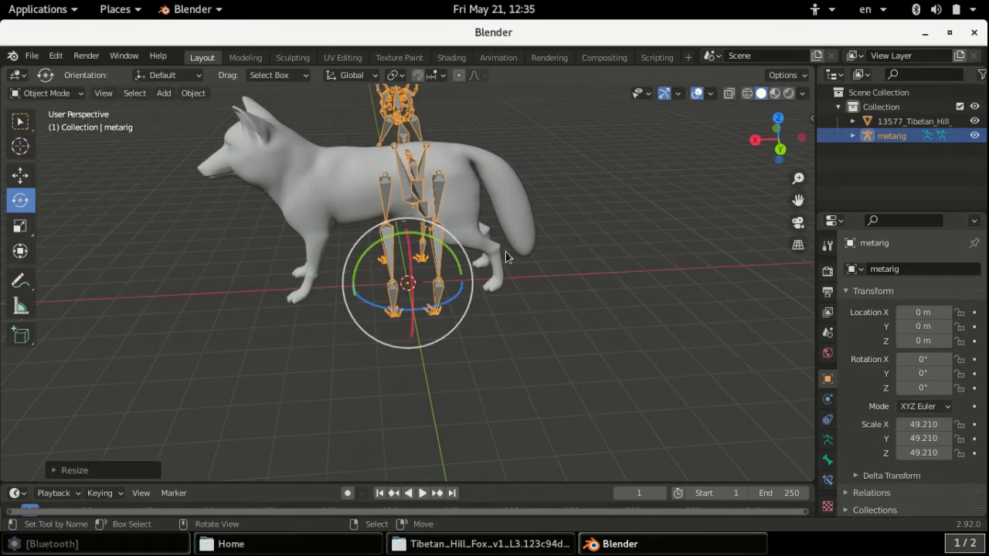
left_click_drag(409, 309, 384, 311)
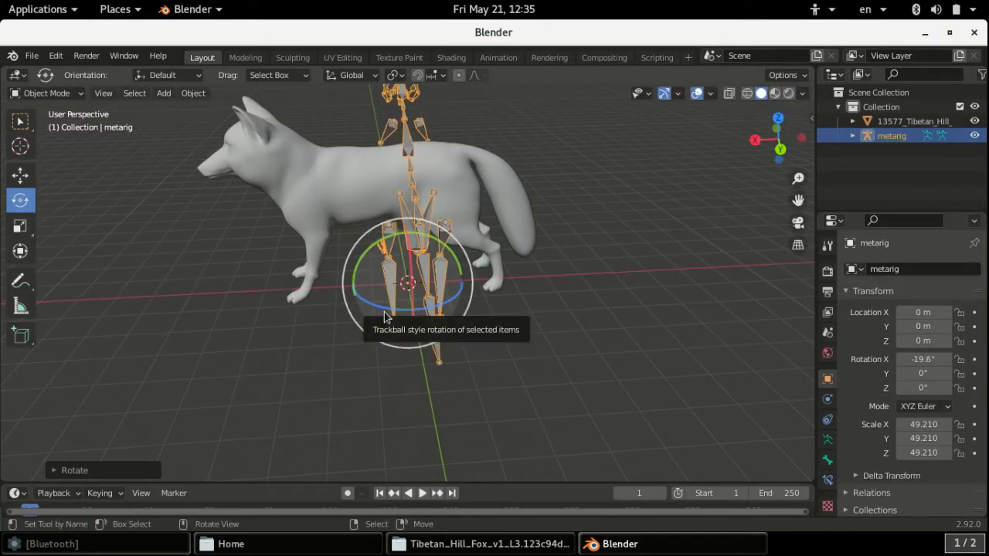
key("ctrl+z")
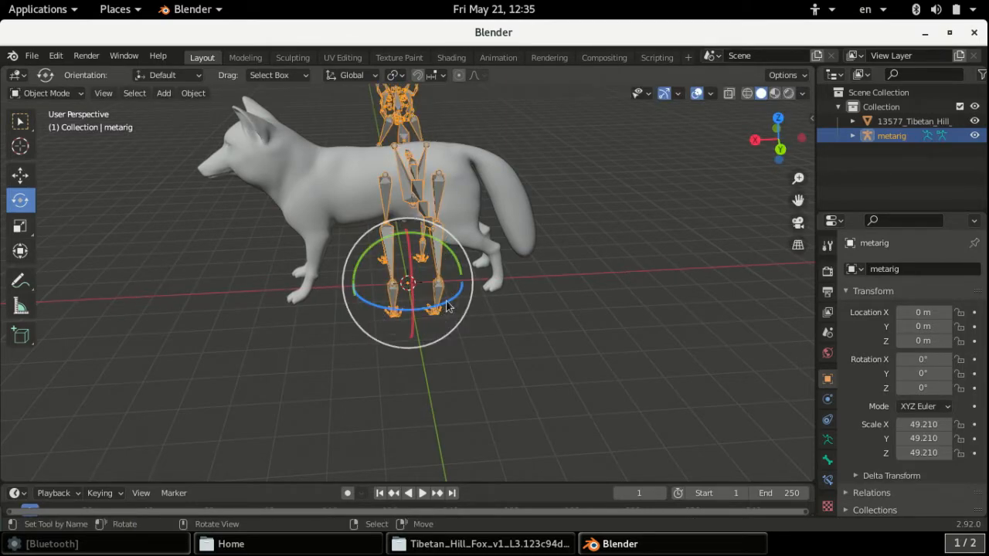
left_click_drag(451, 294, 440, 409)
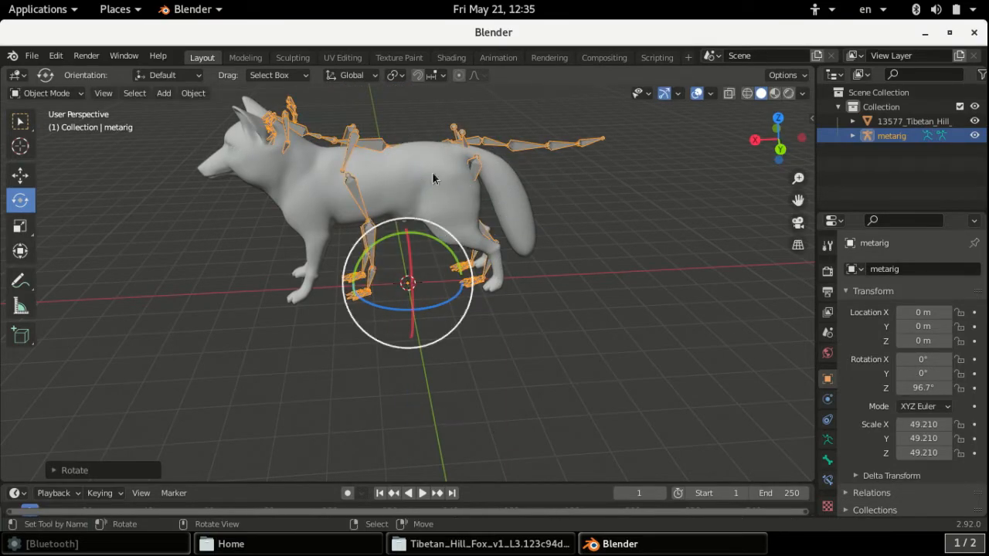
Step: Scale the metarig to about 51.8 and move it along X to about 13.6 m to line it up with the fox
left_click(29, 179)
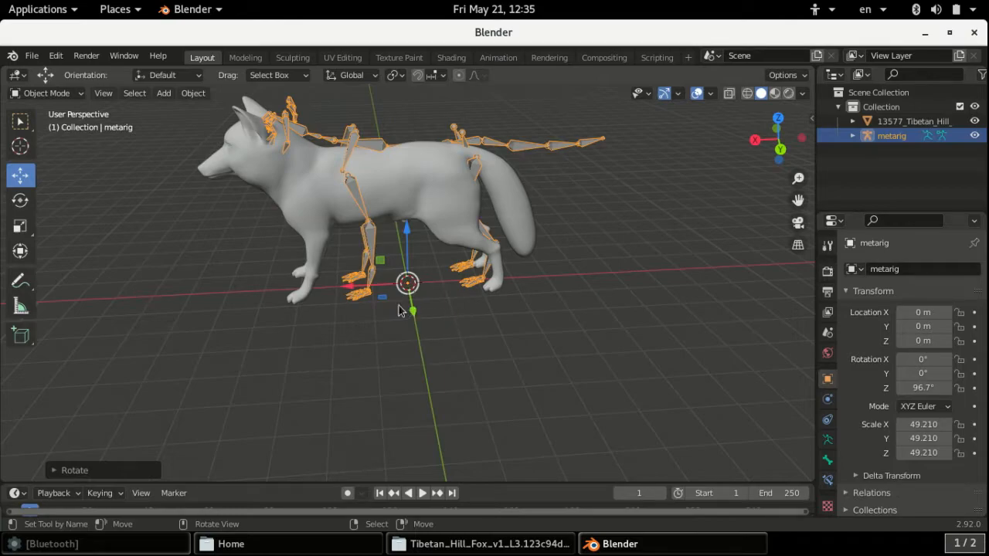
left_click_drag(352, 289, 329, 289)
key("s")
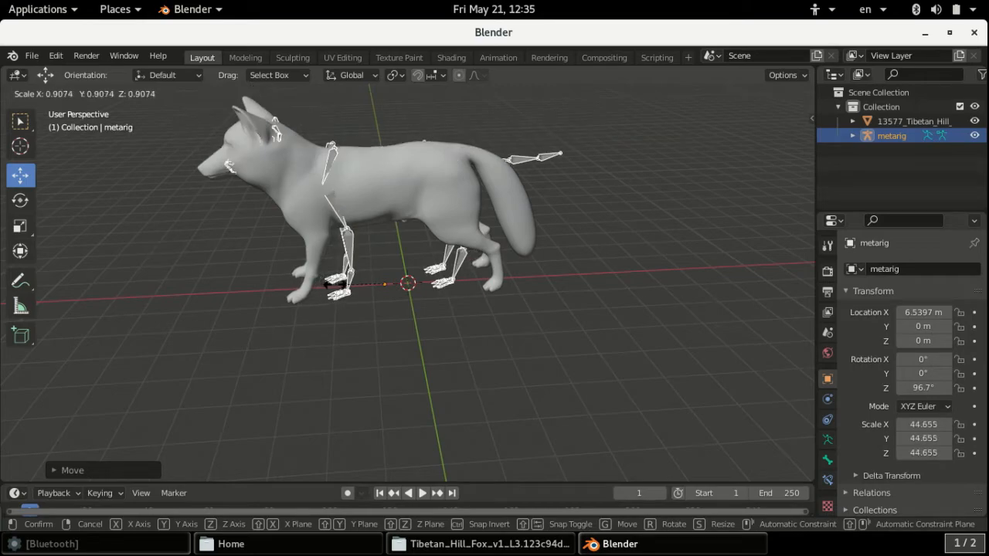
left_click(324, 286)
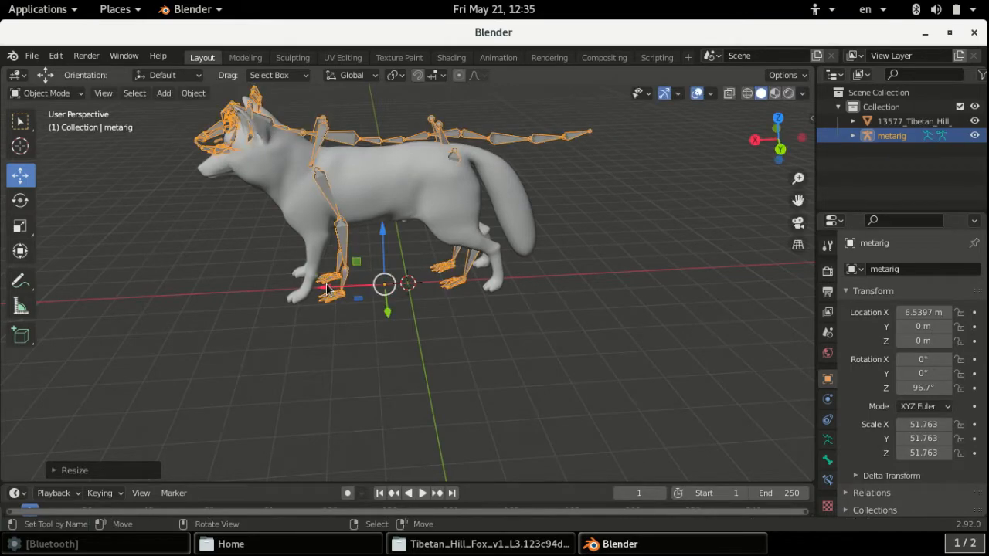
left_click_drag(365, 288, 319, 284)
Step: Try to shift the metarig freely toward the fox's tail as seen from behind, and undo the move
middle_click_drag(435, 335, 501, 336)
scroll(351, 245, "up", 2)
middle_click_drag(348, 244, 337, 261)
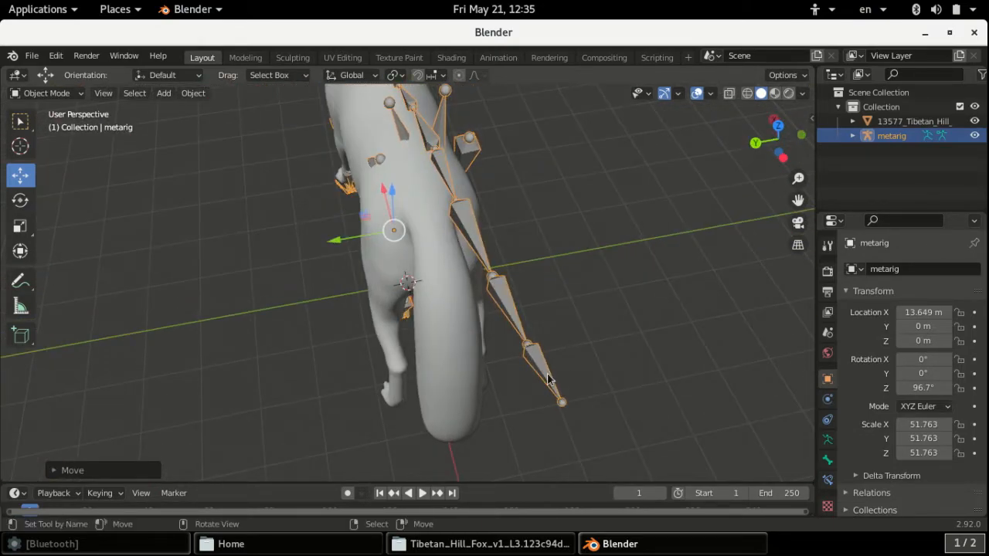
key("g")
left_click(520, 388)
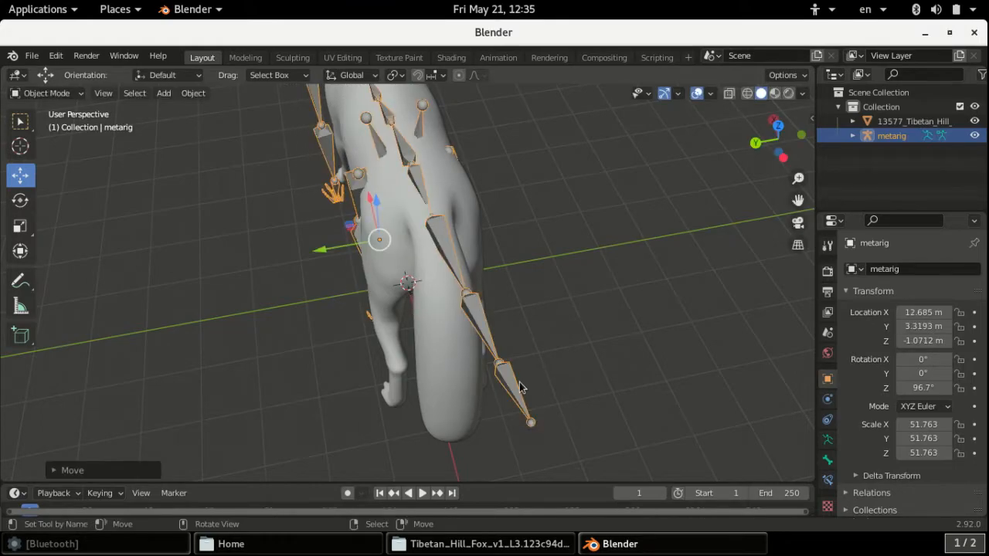
key("ctrl+z")
Step: Switch the metarig to Edit Mode and bring its leg and foot bones into close view
left_click(45, 94)
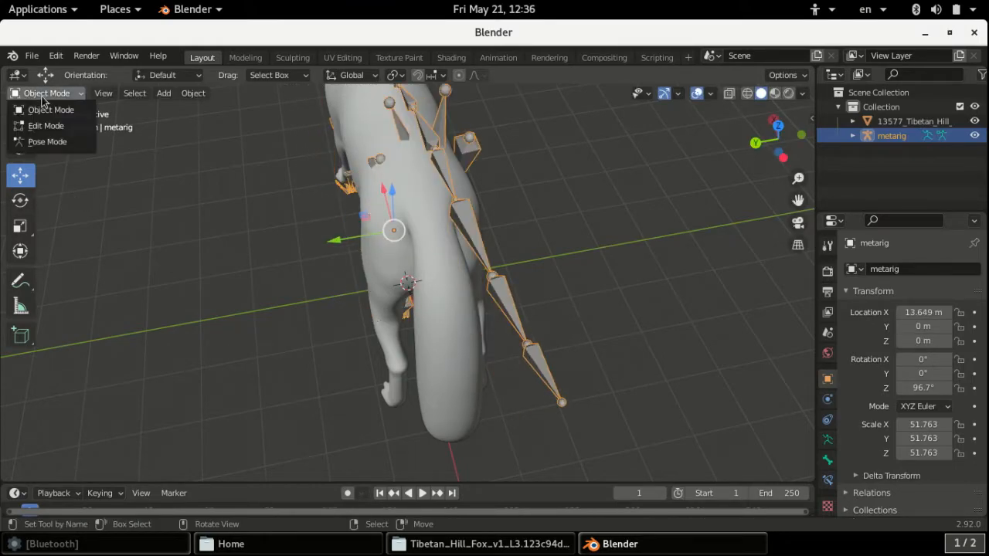
left_click(48, 126)
middle_click_drag(232, 285, 253, 234)
middle_click_drag(493, 269, 545, 243)
scroll(552, 241, "up", 5)
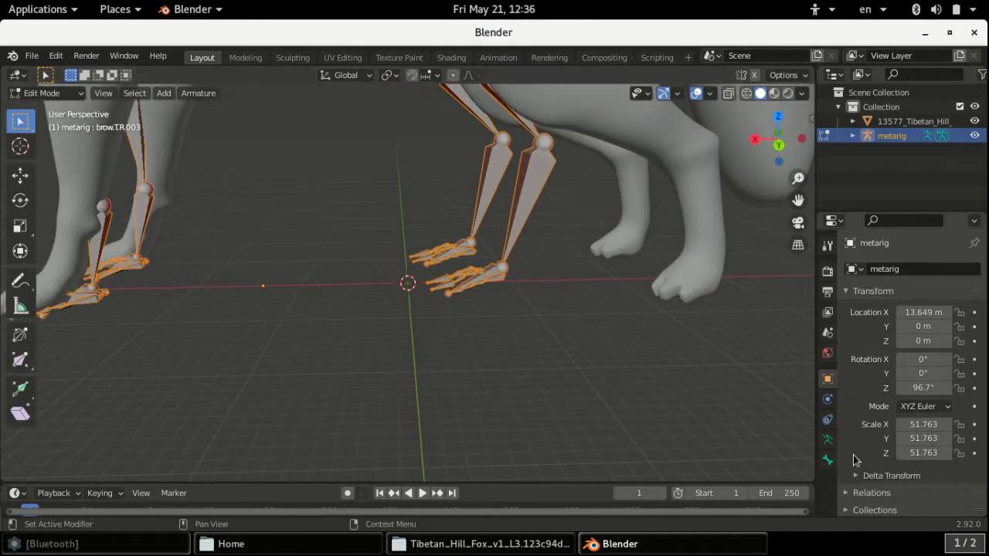
Step: Turn on In Front in the metarig's viewport display so its bones draw over the fox mesh
left_click(826, 441)
scroll(965, 543, "down", 1)
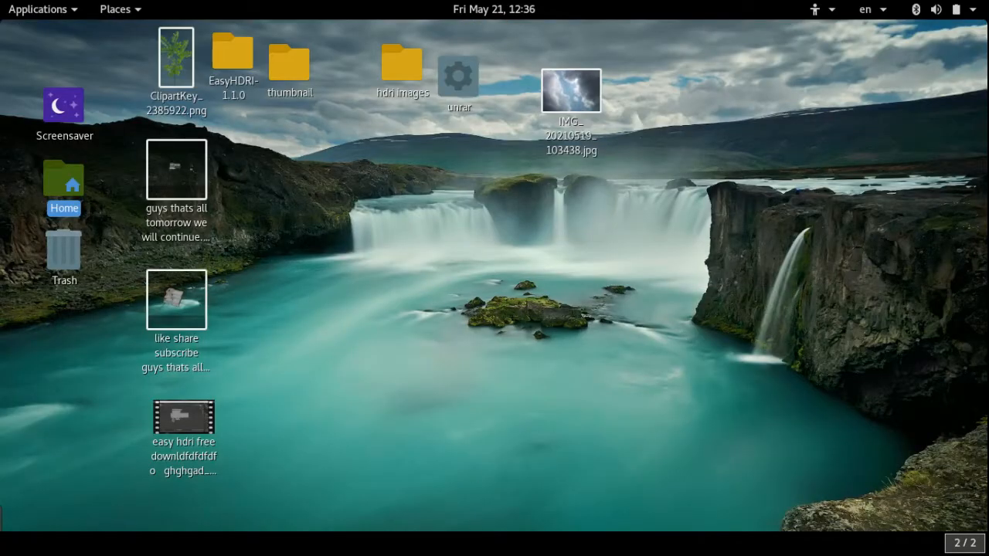
left_click(964, 542)
left_click(927, 479)
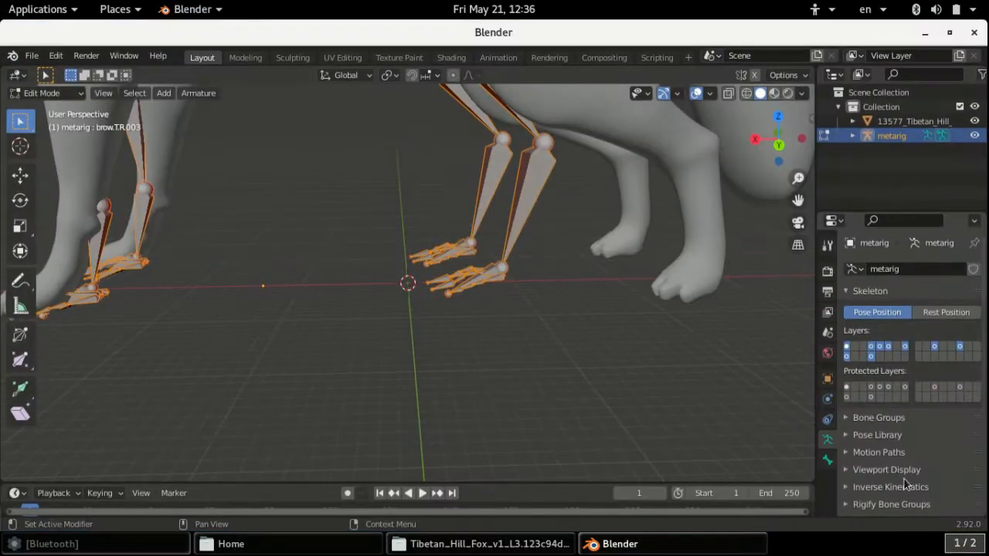
middle_click_drag(526, 324, 526, 341)
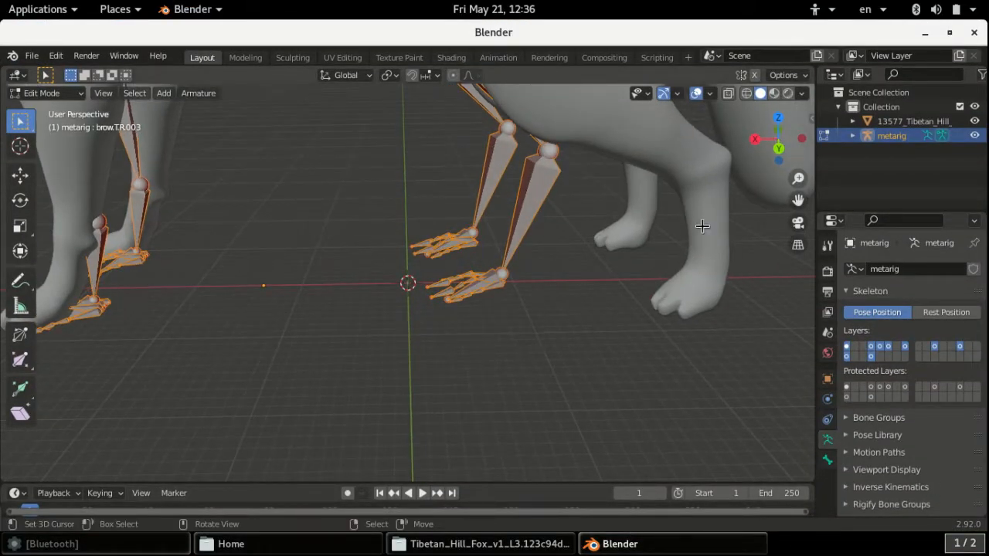
left_click_drag(798, 200, 769, 274)
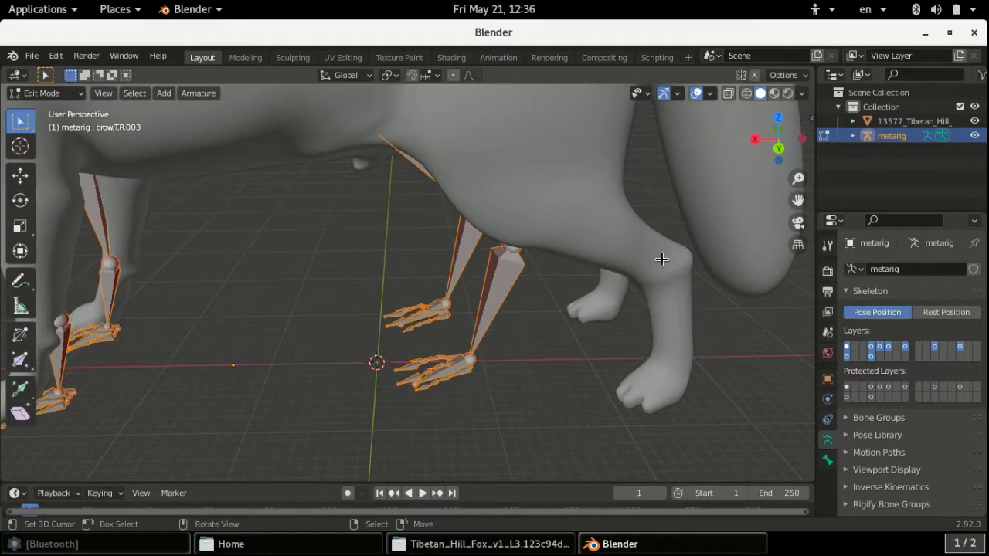
scroll(662, 260, "up", 2)
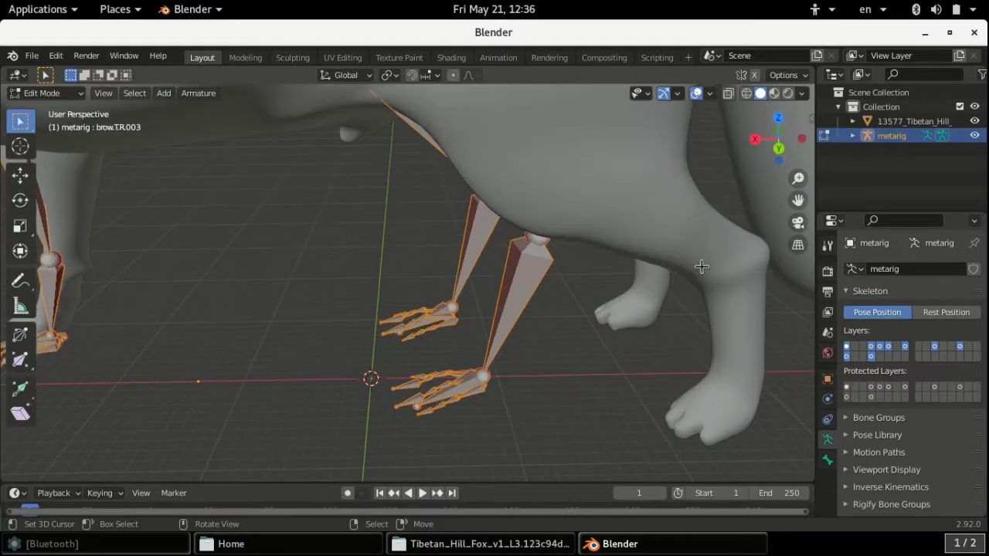
left_click(881, 470)
scroll(881, 448, "down", 5)
Step: Move the upper joint of the metarig's left shin backward toward the fox's hind leg
middle_click_drag(770, 453, 682, 392)
left_click_drag(459, 253, 507, 245)
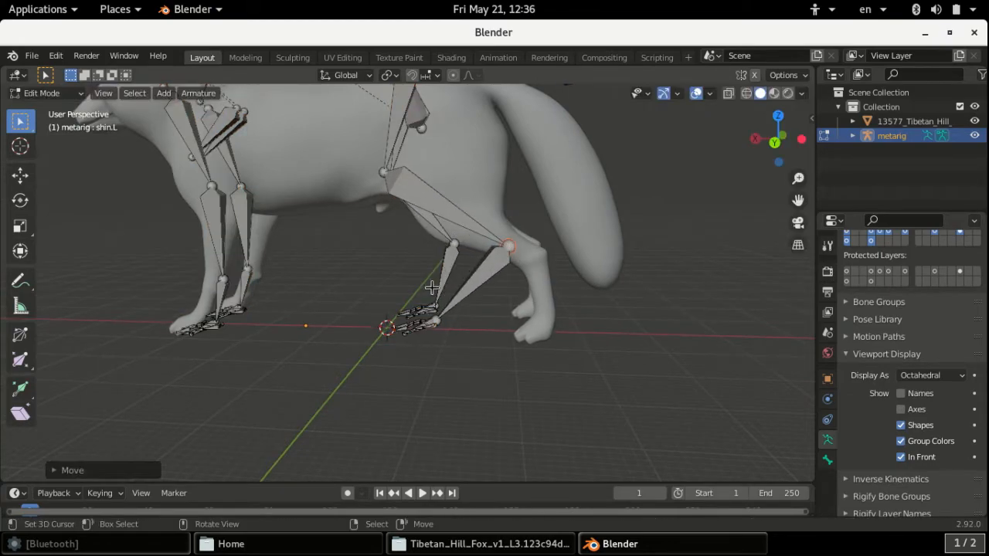
Step: Try to move the left ankle joint alone and then the whole hind foot selection onto the fox's paw, and undo both moves
left_click_drag(446, 316, 540, 325)
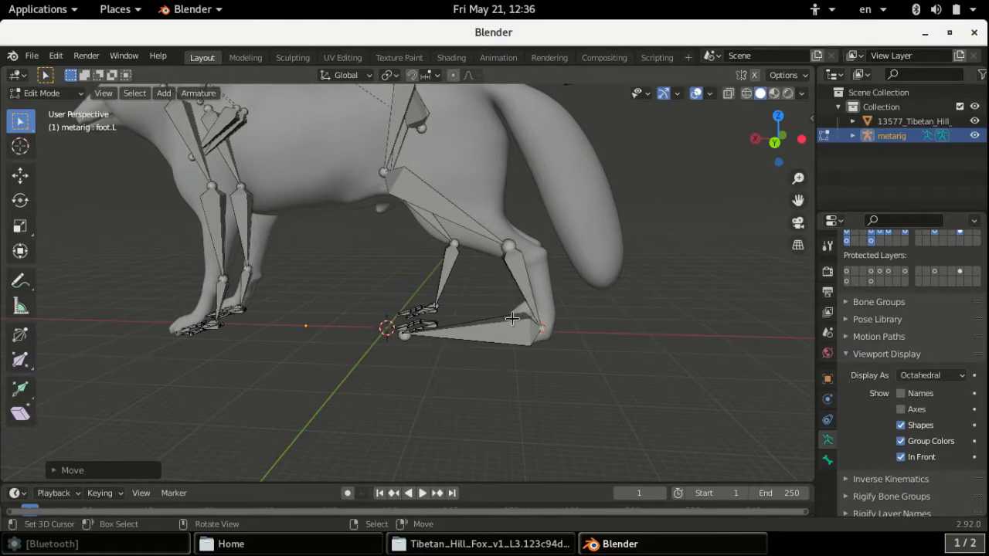
key("ctrl+z")
middle_click_drag(512, 318, 464, 320)
left_click_drag(449, 351, 449, 351)
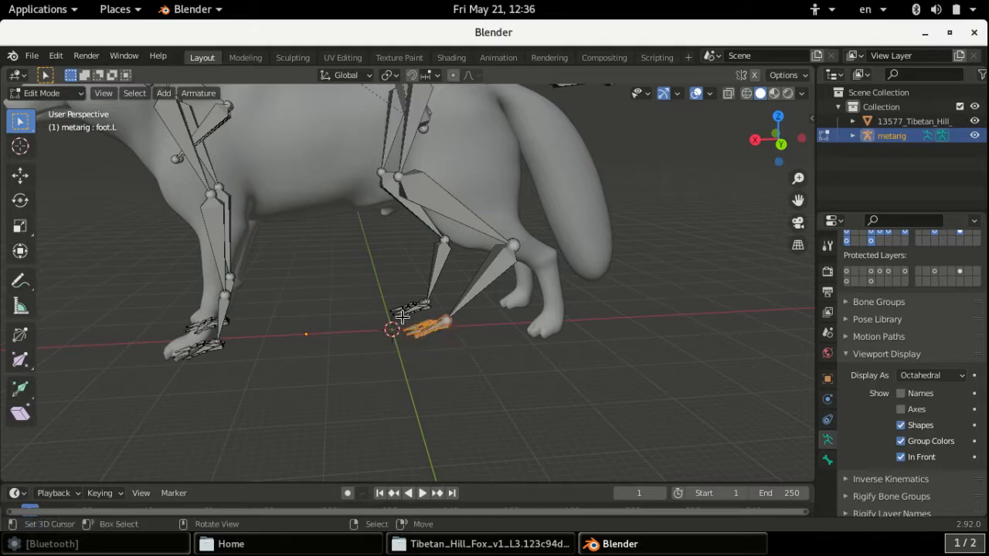
left_click(20, 176)
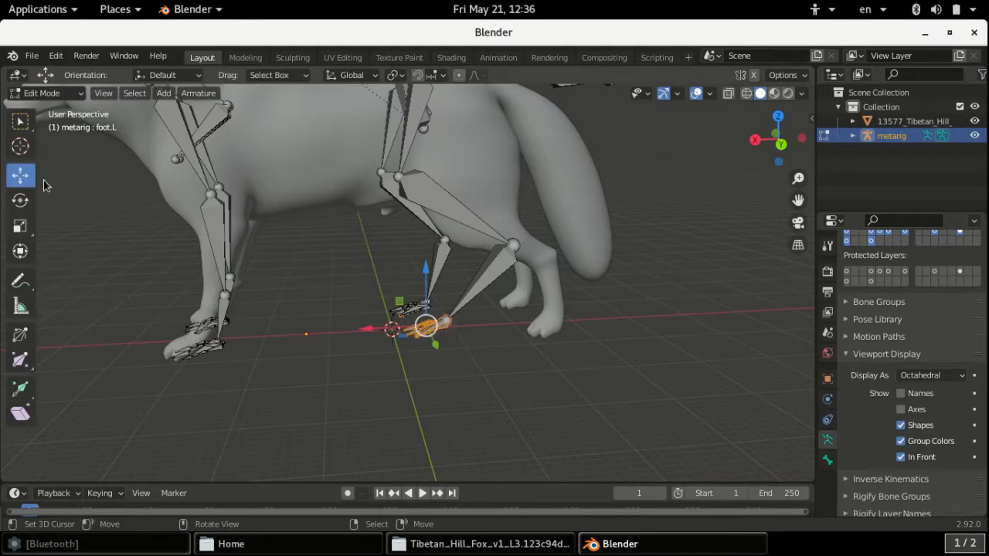
key("g")
left_click(489, 347)
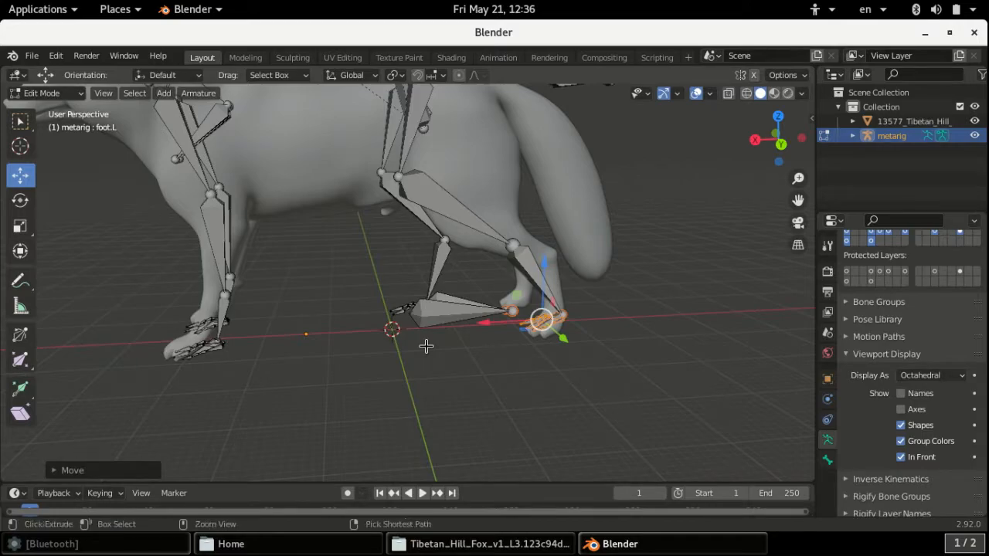
key("ctrl+z")
Step: Select only the left hind foot's bones, leaving out the right toe, and move them about -19.9 m along X onto the fox's paw
scroll(426, 346, "up", 4)
middle_click_drag(422, 345, 481, 382)
scroll(556, 415, "down", 2)
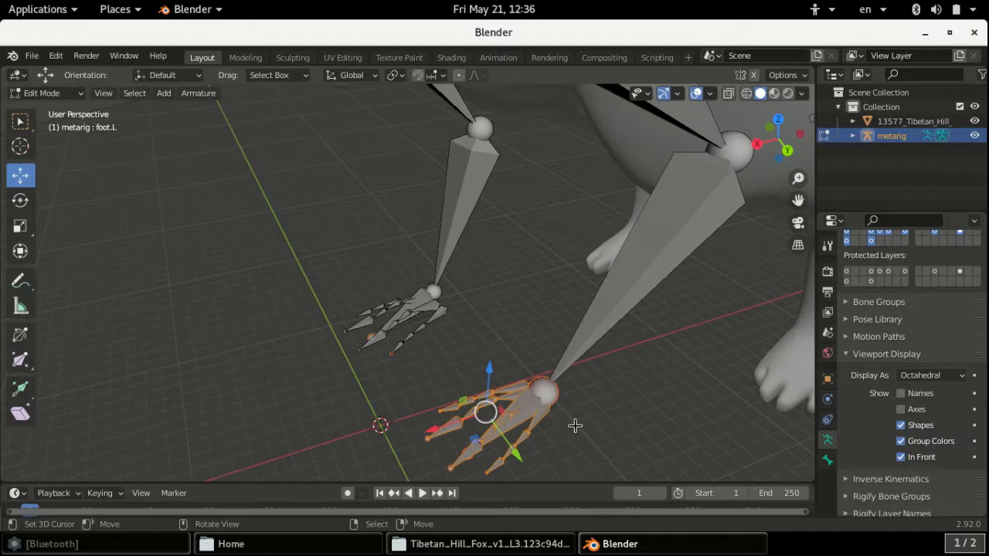
left_click(371, 336)
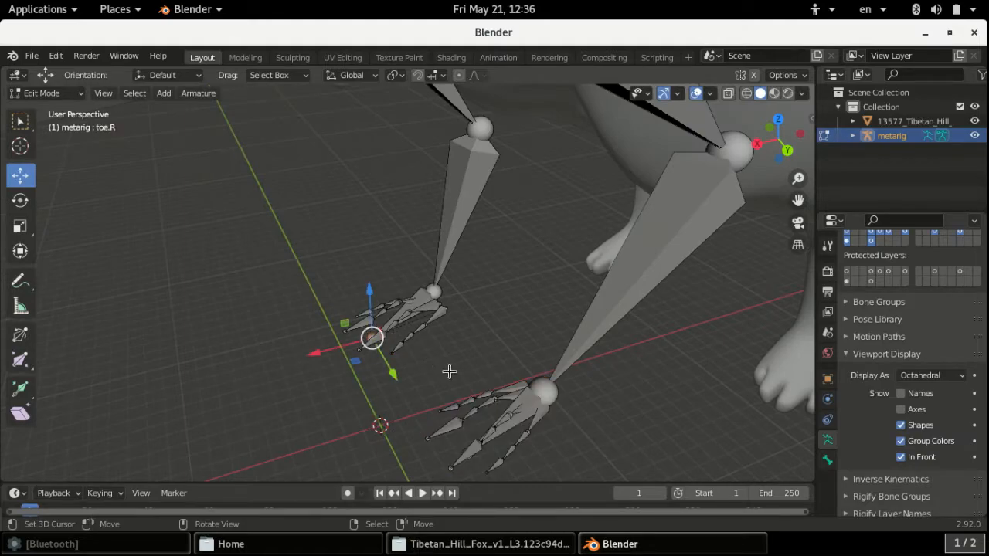
left_click_drag(426, 346, 544, 458)
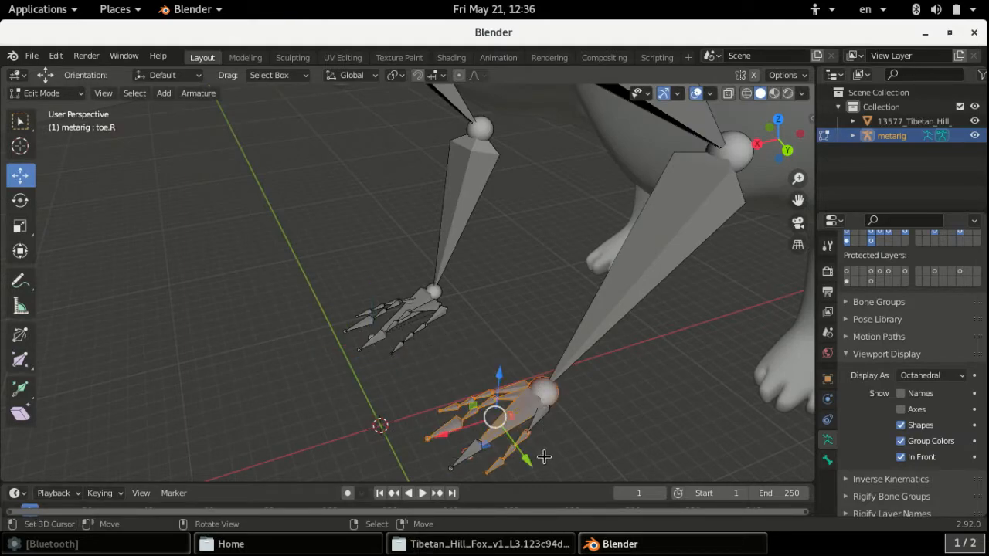
left_click_drag(418, 386, 581, 472)
middle_click_drag(581, 473, 509, 389)
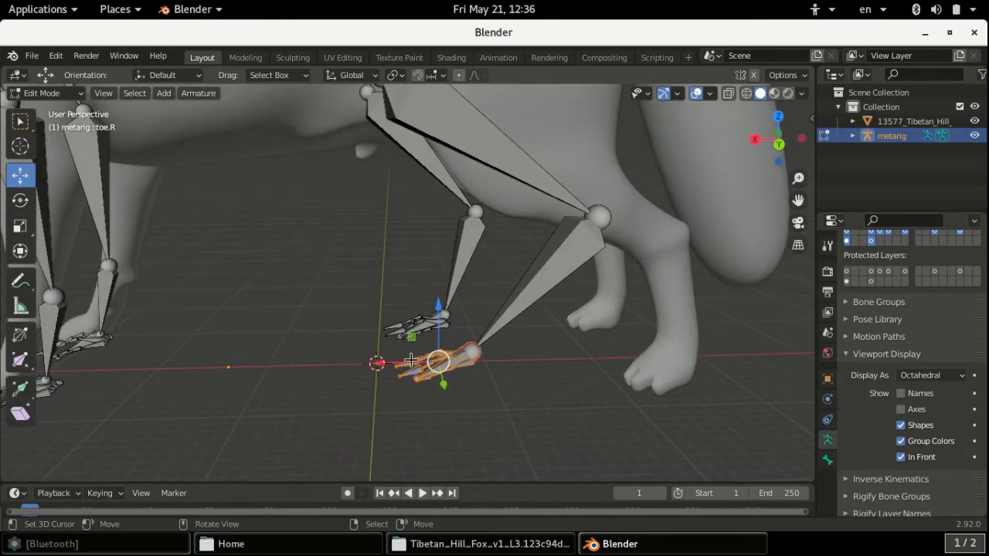
key("g")
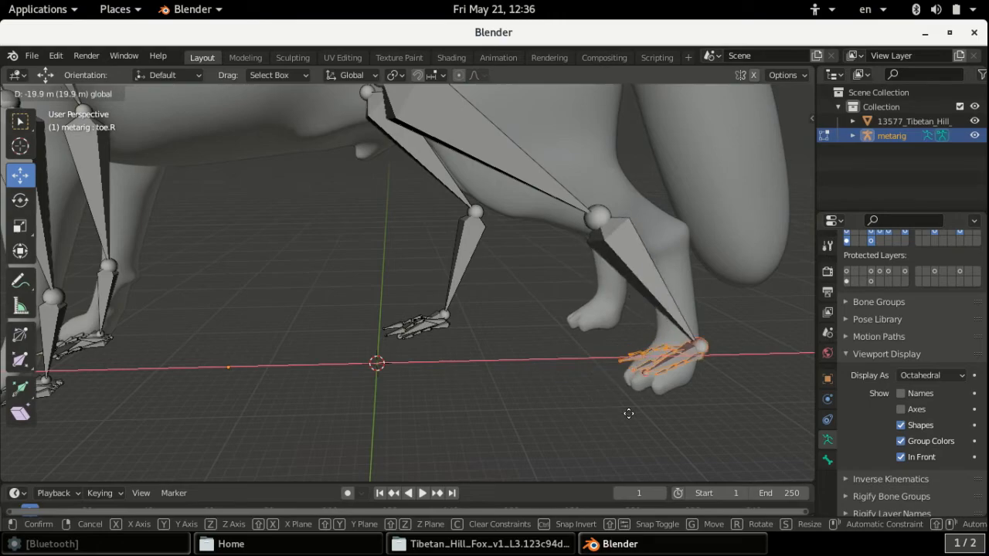
left_click(629, 413)
Step: Move the upper joint of the left shin onto the fox's bent hind leg joint and nudge the ankle joint below it
left_click(610, 212)
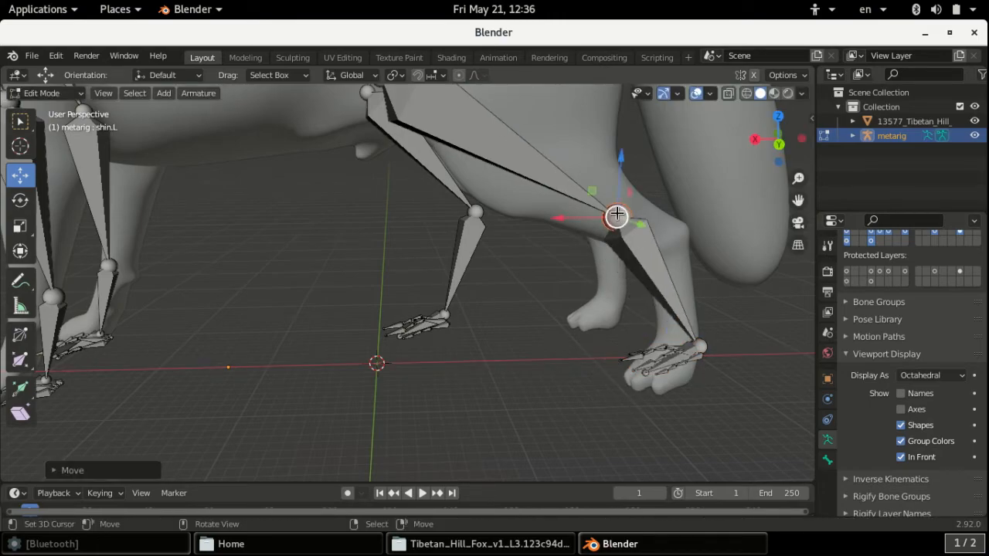
key("g")
left_click(703, 280)
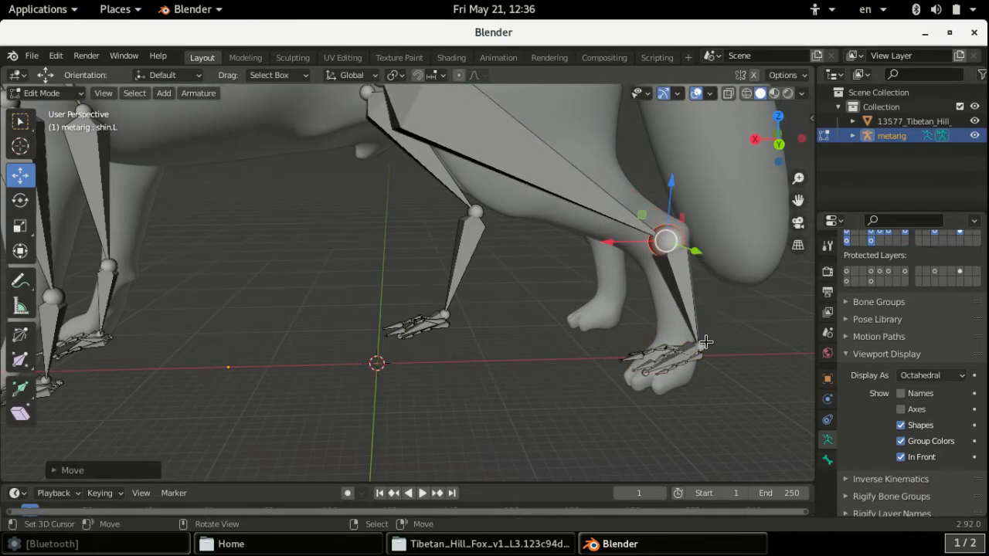
right_click_drag(699, 343, 692, 347)
Step: Try to nudge the left ankle joint as seen from behind, and undo the move
middle_click_drag(710, 382, 645, 411)
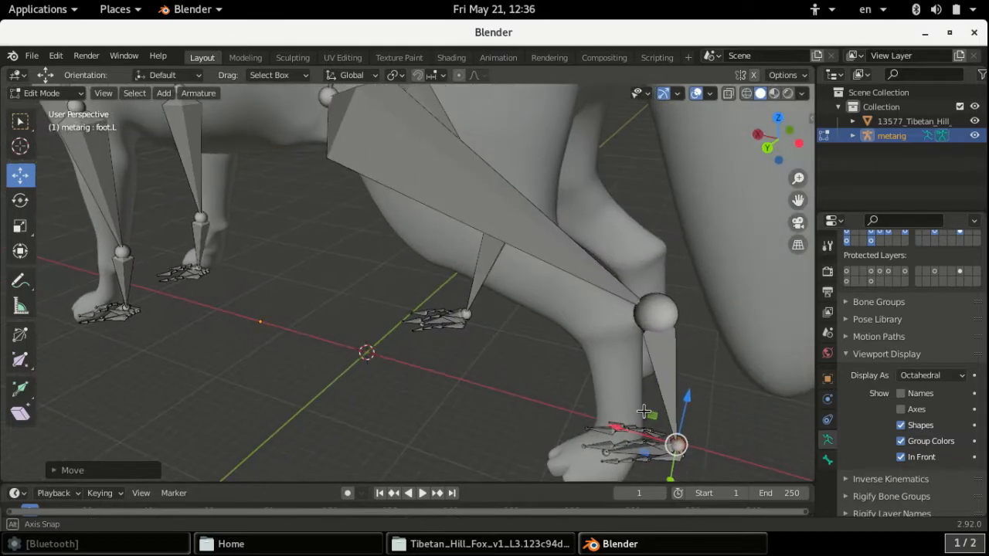
mouse_move(613, 457)
middle_mouse_down()
mouse_move(653, 456)
mouse_move(623, 456)
middle_mouse_up()
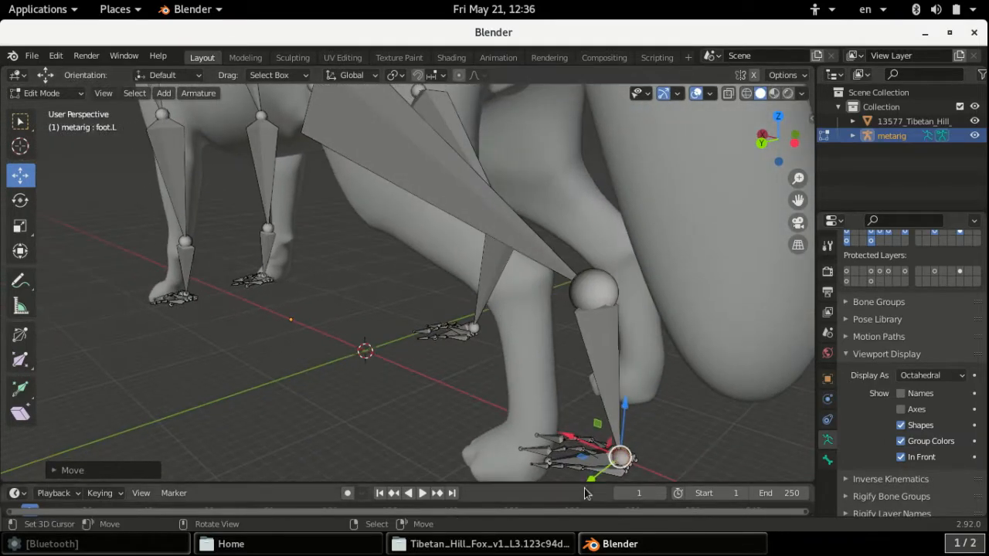
scroll(618, 458, "down", 5)
scroll(599, 426, "up", 5)
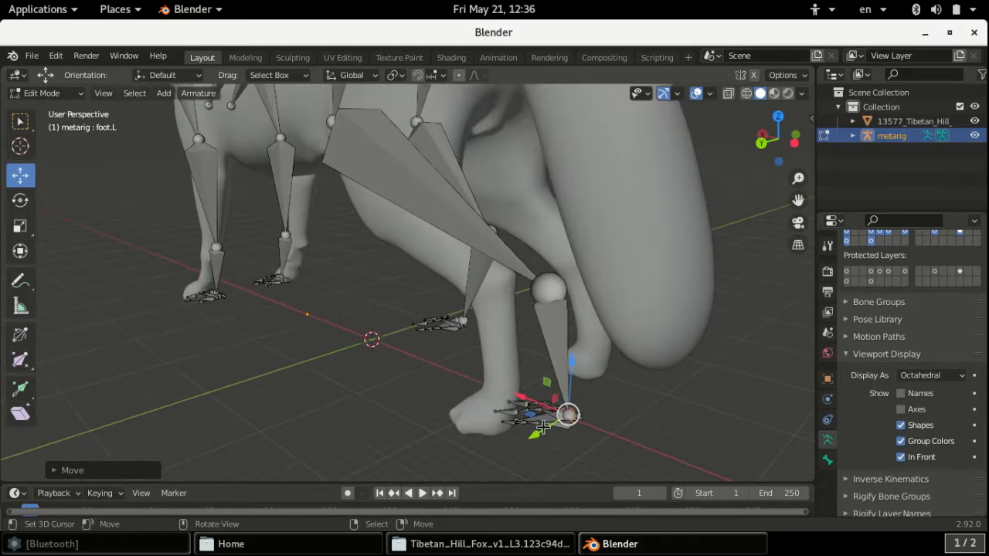
right_click_drag(542, 429, 529, 444)
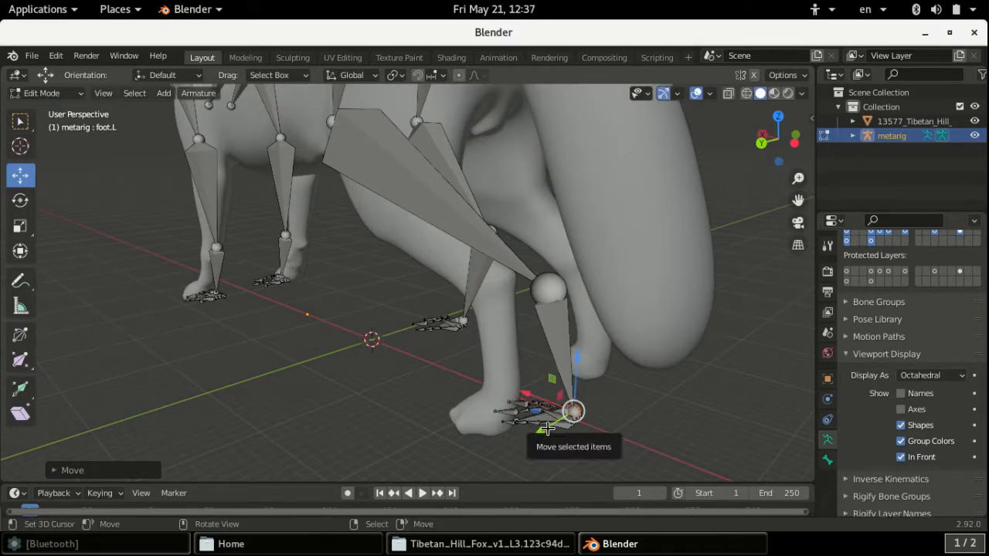
key("ctrl+z")
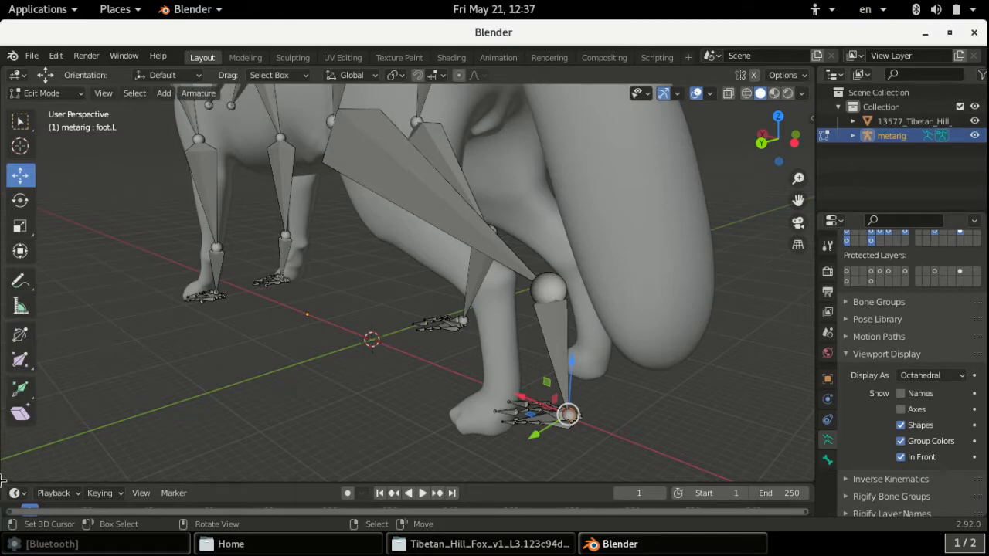
left_click(11, 518)
left_click(45, 518)
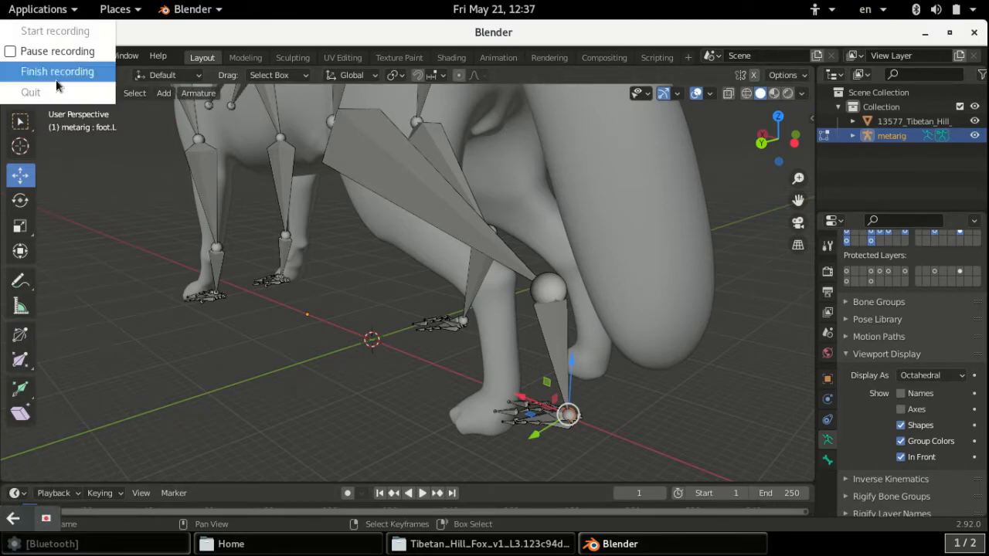
left_click(58, 51)
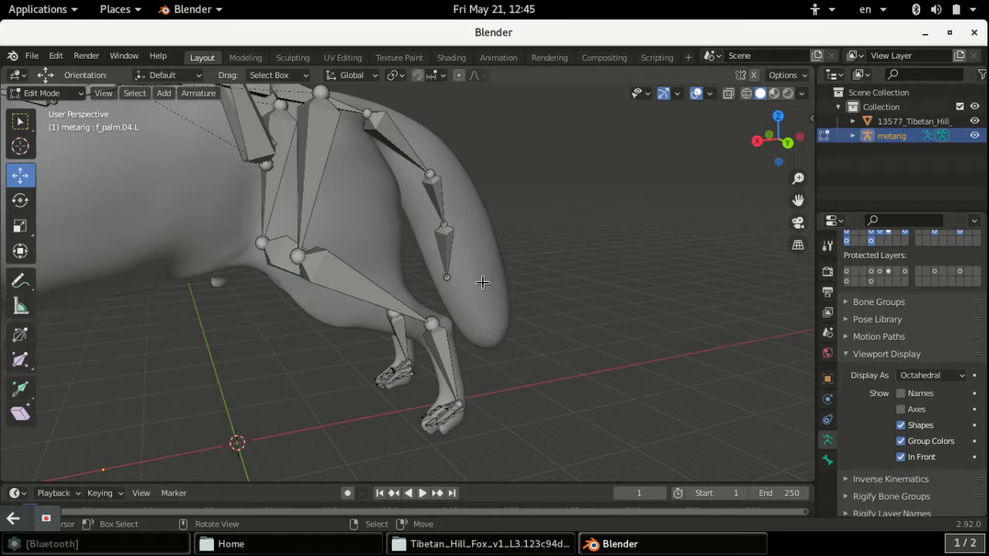
Step: Move the metarig's mid-spine joints slightly to follow the line of the fox's back
scroll(476, 289, "down", 10)
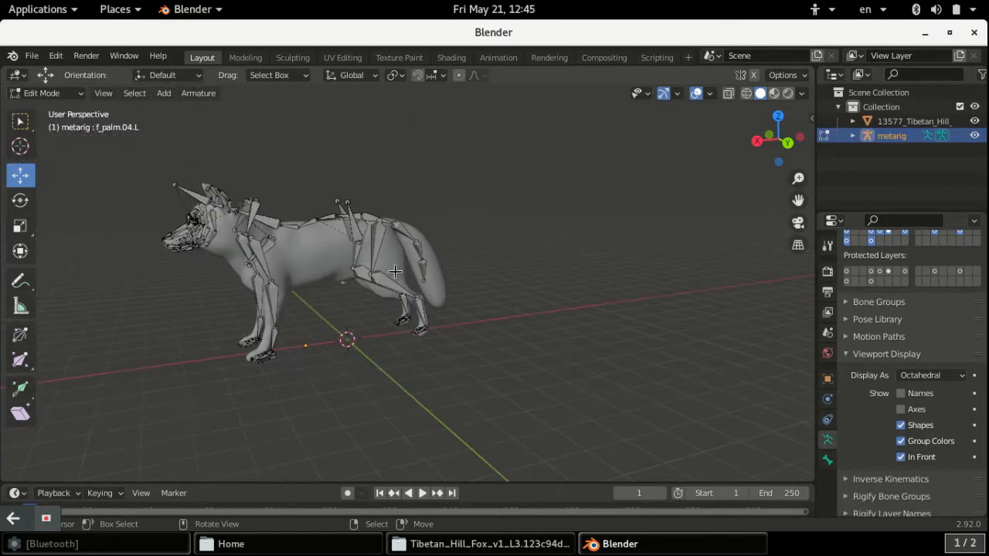
scroll(359, 273, "up", 6)
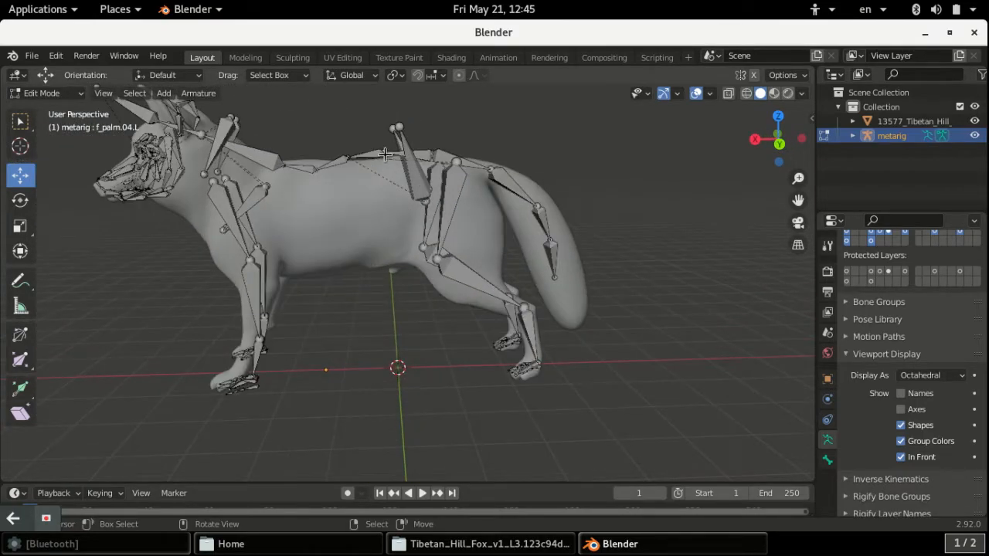
left_click_drag(383, 153, 352, 157)
right_click_drag(349, 157, 349, 164)
middle_click_drag(144, 155, 479, 308)
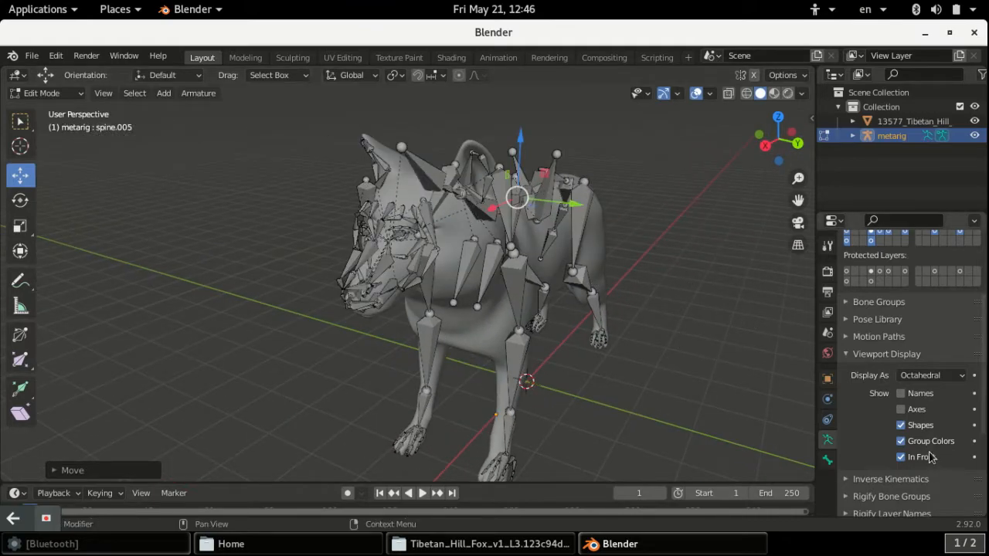
Step: Turn the In Front display off and back on to check how the bones sit inside the fox from several sides
left_click(900, 457)
middle_click_drag(548, 404, 598, 370)
scroll(683, 368, "up", 4)
middle_click_drag(683, 367, 563, 367)
left_click(900, 458)
middle_click_drag(651, 415, 598, 416)
scroll(278, 360, "down", 5)
scroll(291, 360, "down", 3)
middle_click_drag(362, 357, 280, 366)
scroll(281, 367, "up", 6)
right_click(452, 387)
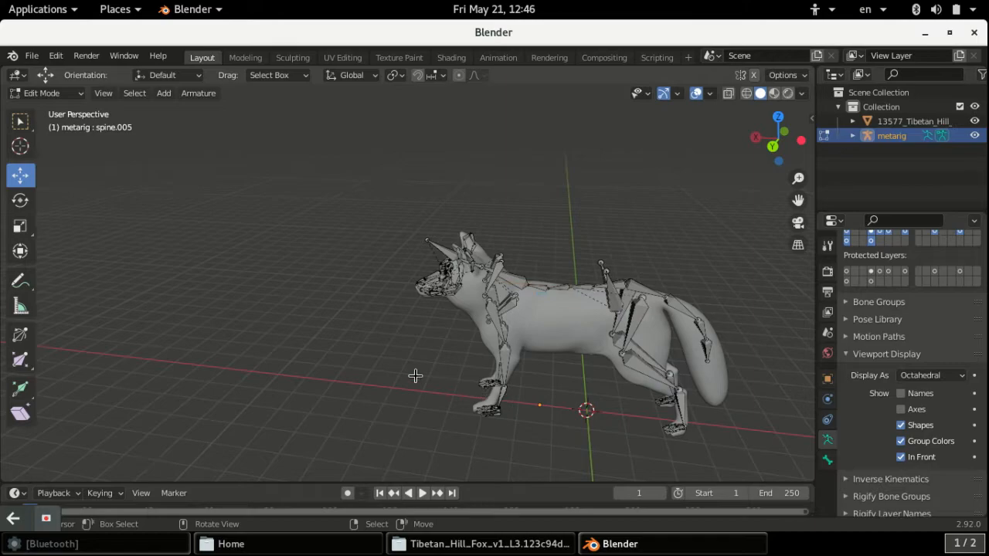
Step: Switch the metarig from Edit Mode to Object Mode
left_click(49, 97)
left_click(48, 106)
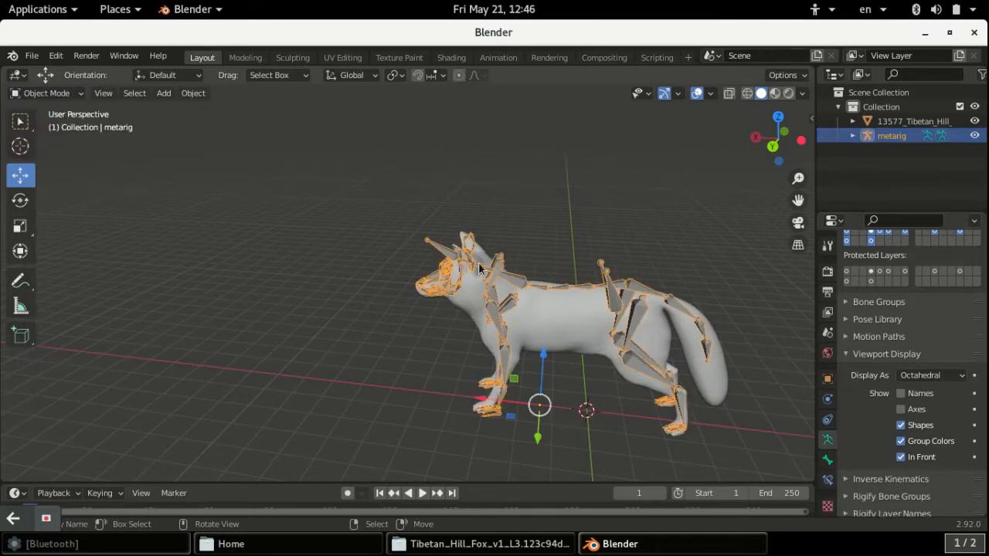
Step: Try parenting the fox mesh to the metarig, and undo the parenting
left_click(582, 310)
left_click(519, 307, "shift")
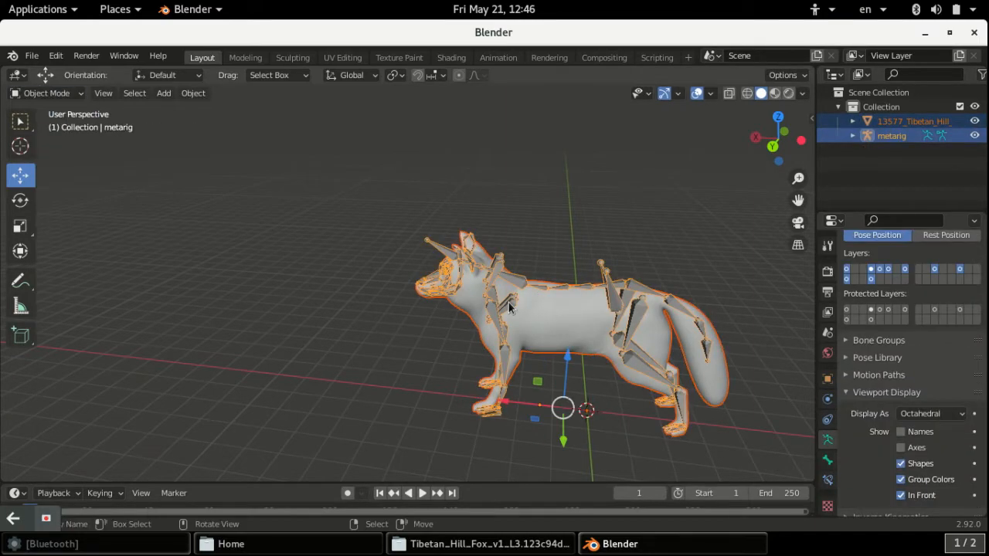
key("ctrl+p")
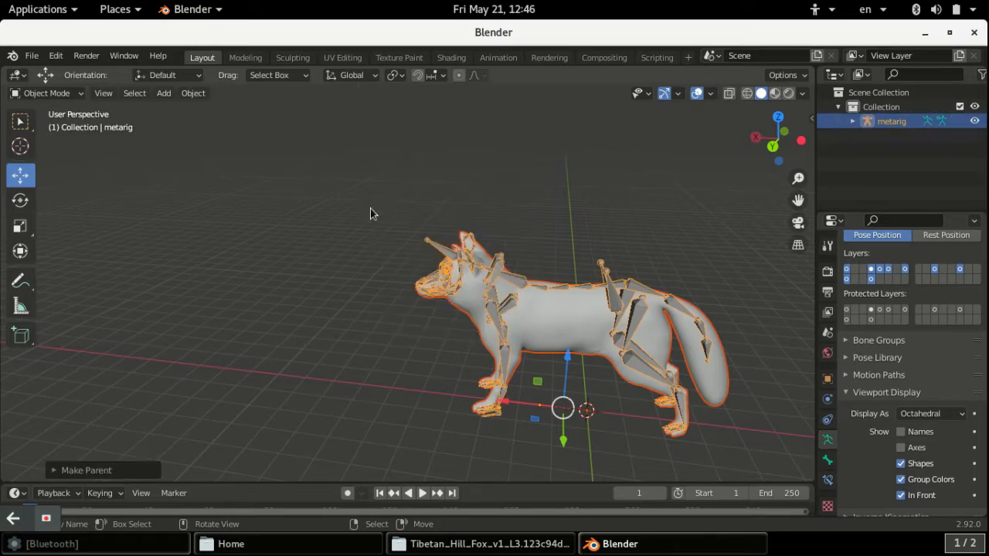
middle_click_drag(726, 420, 530, 304)
scroll(587, 397, "down", 2)
key("ctrl+z")
left_click(530, 304)
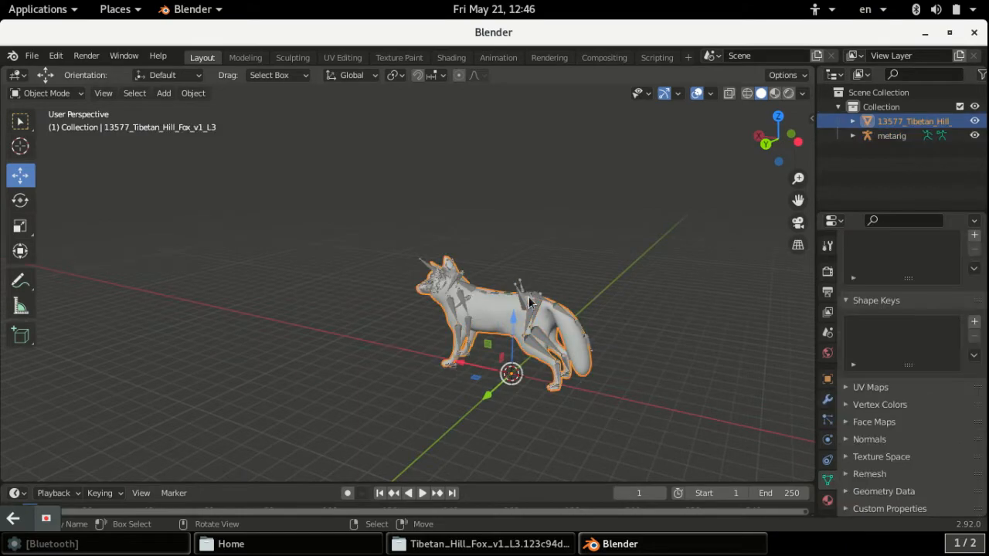
left_click(489, 294)
left_click(487, 294, "shift")
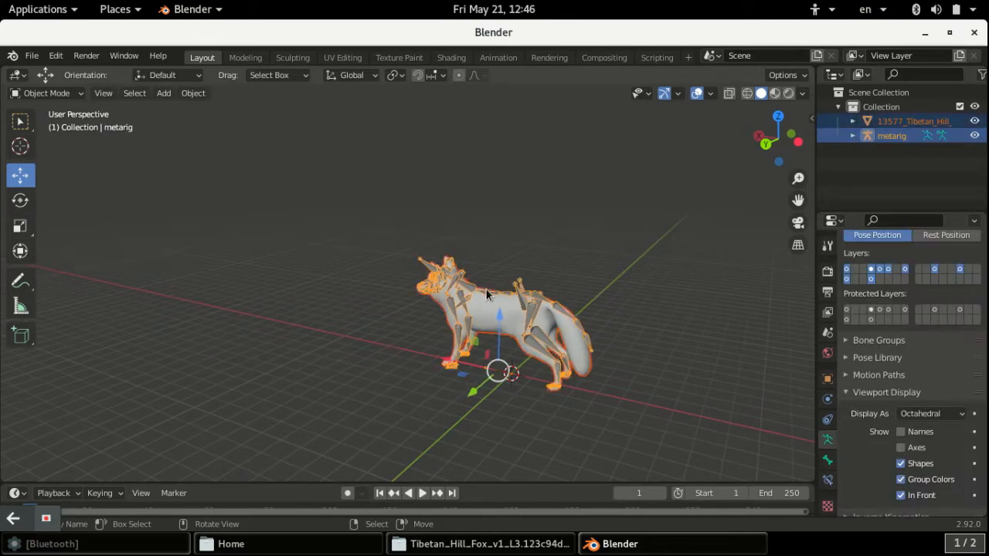
left_click(274, 281)
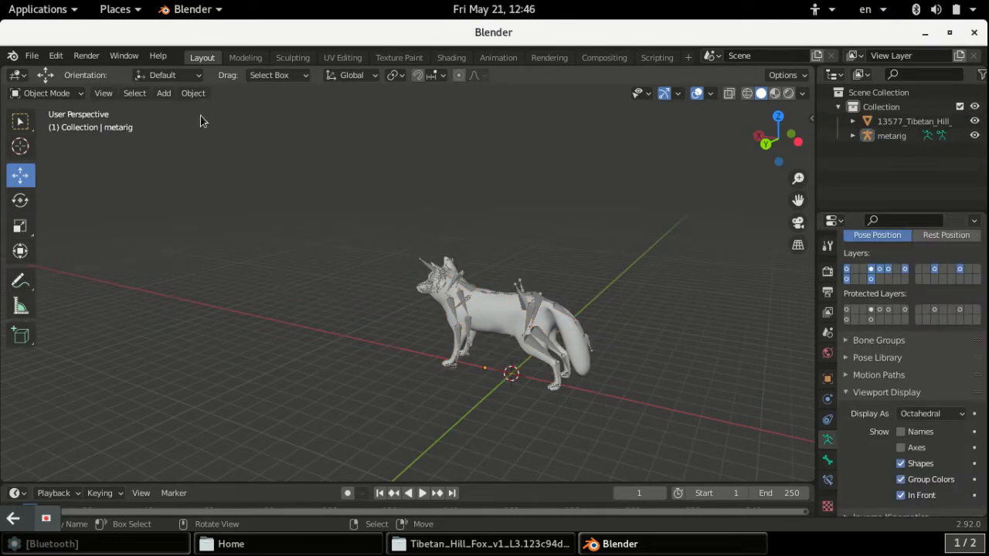
left_click(193, 92)
mouse_move(228, 284)
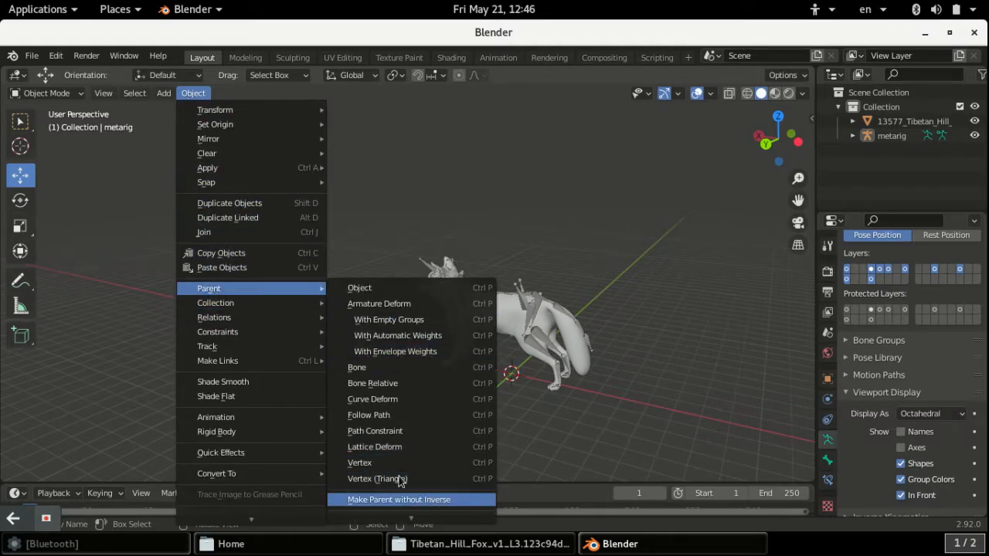
left_click(514, 328)
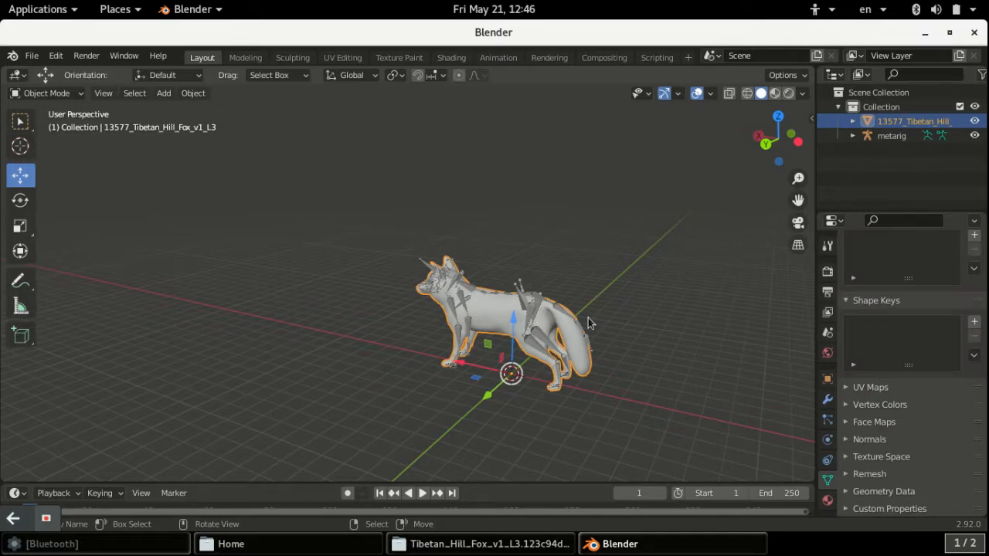
left_click(43, 93)
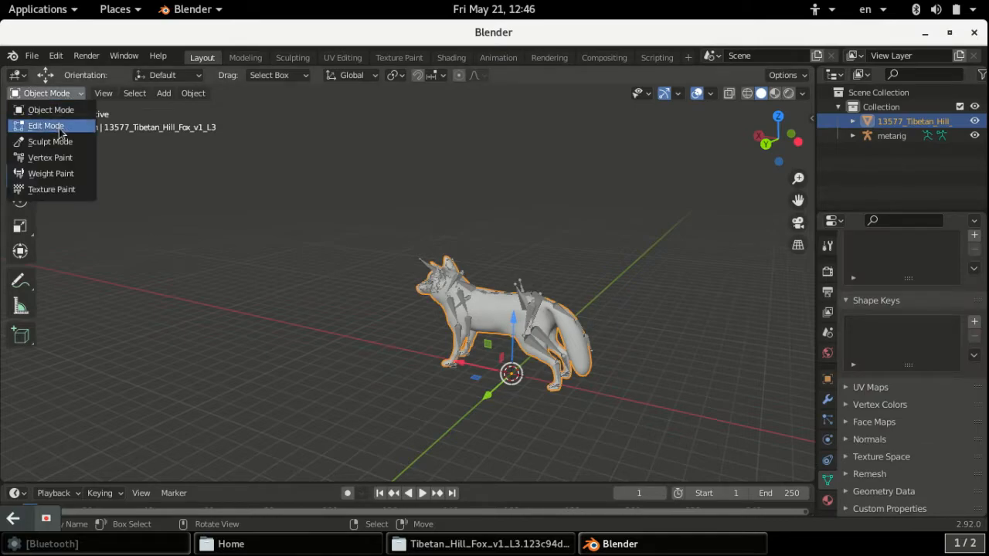
Step: Put the metarig into Pose Mode and try rotating its tail-tip bone, then undo the rotation
left_click(471, 301)
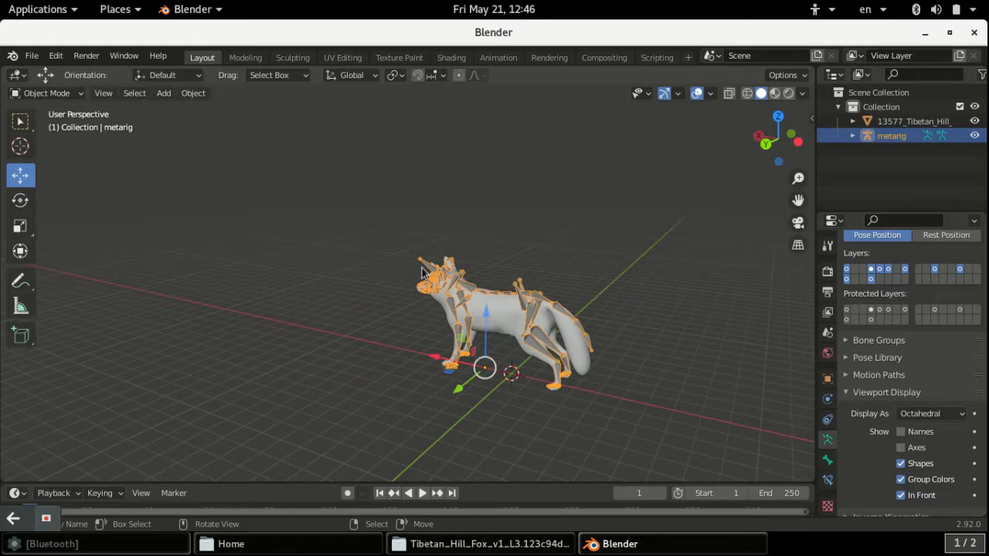
key("ctrl+Tab")
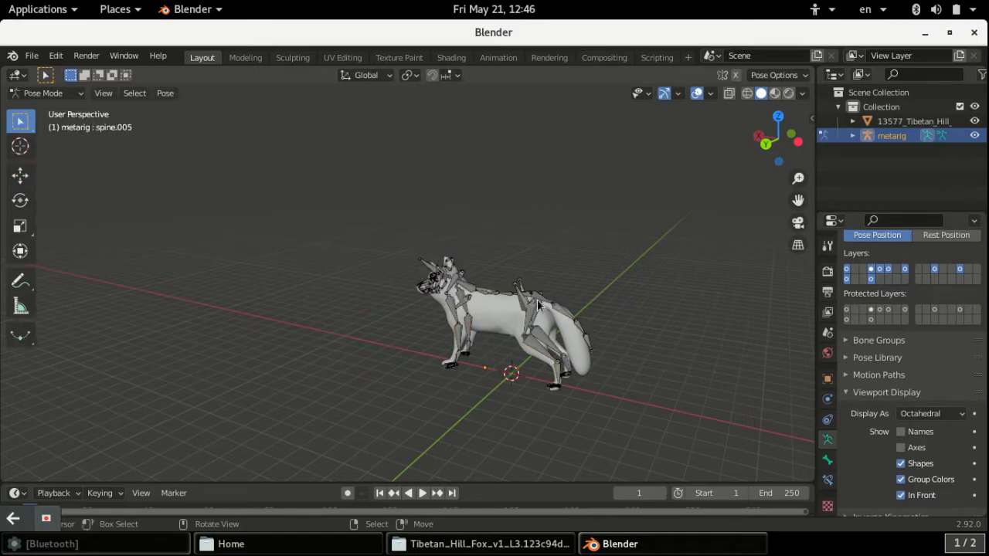
scroll(537, 302, "up", 4)
middle_click_drag(537, 303, 436, 376, "shift")
scroll(474, 318, "down", 2)
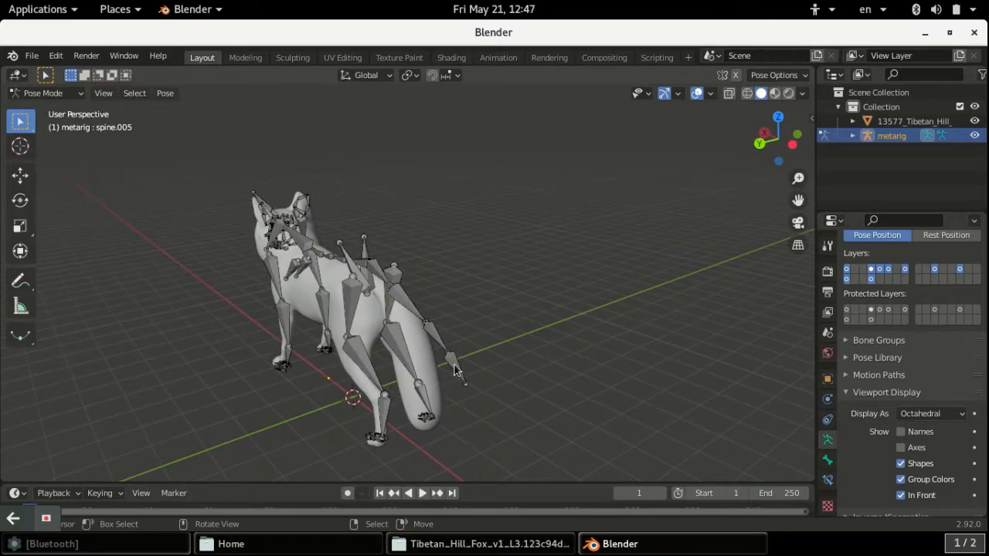
middle_click_drag(442, 372, 333, 363)
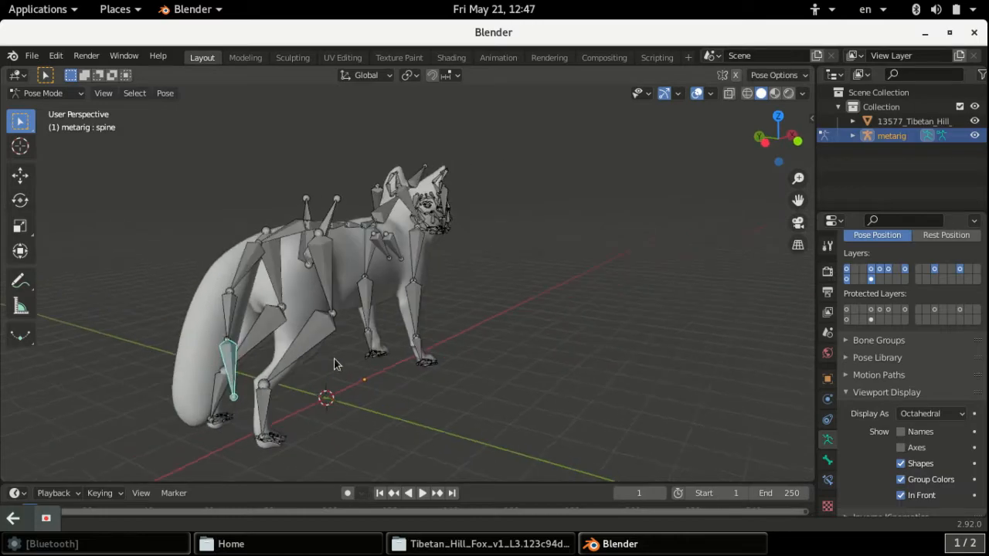
left_click(20, 200)
left_click_drag(215, 359, 317, 402)
middle_click_drag(316, 402, 373, 378)
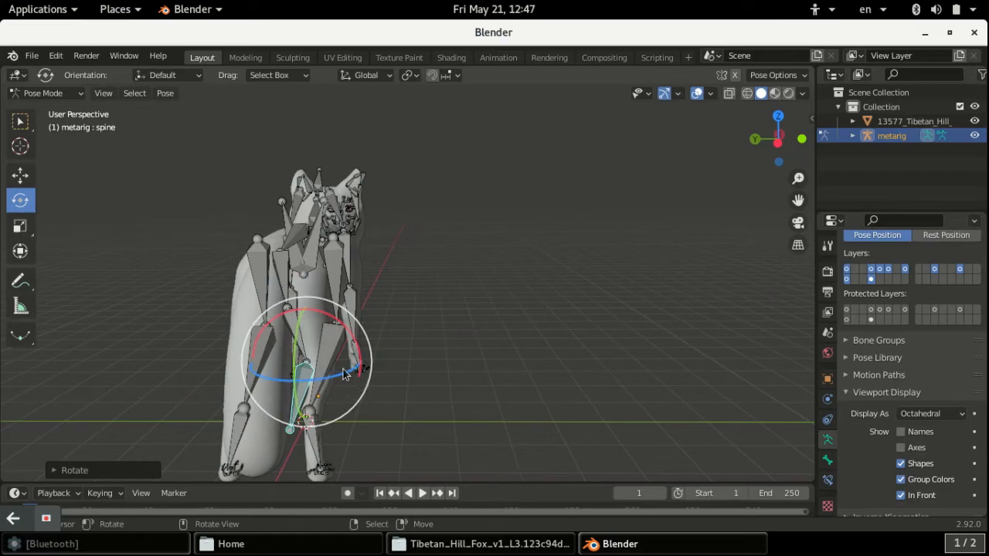
right_click(530, 404)
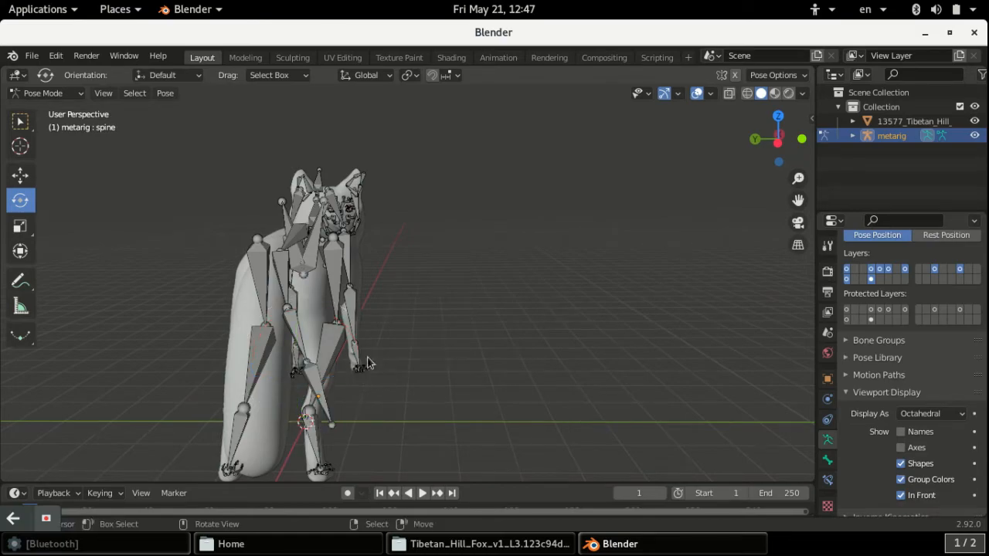
Step: Return the metarig to Object Mode and clear its parent
left_click(45, 92)
left_click(47, 109)
middle_click_drag(205, 203, 397, 240)
left_click(193, 93)
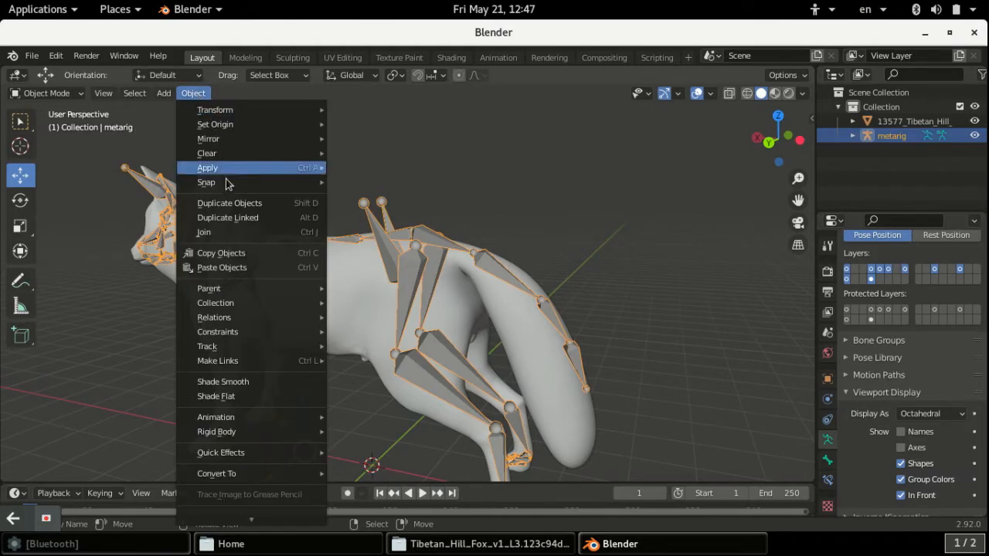
mouse_move(254, 288)
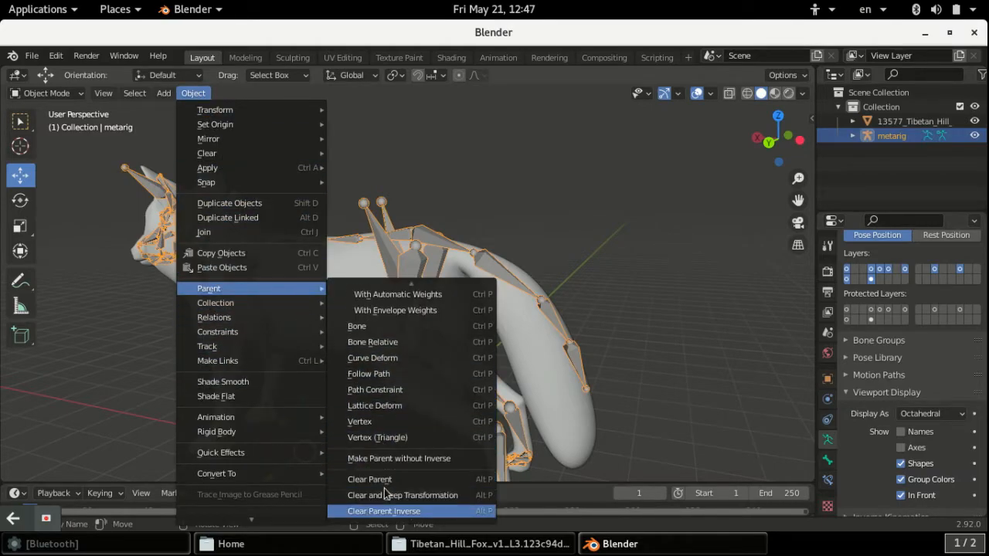
left_click(386, 477)
middle_click_drag(386, 469, 387, 399)
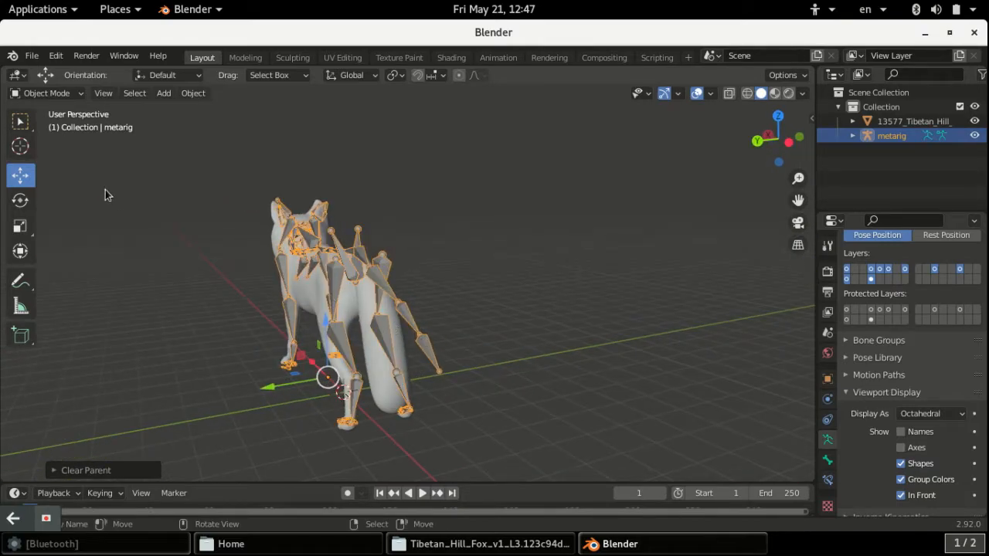
Step: Move the metarig's tail bones in Edit Mode so that they sit inside the fox's tail
key("Tab")
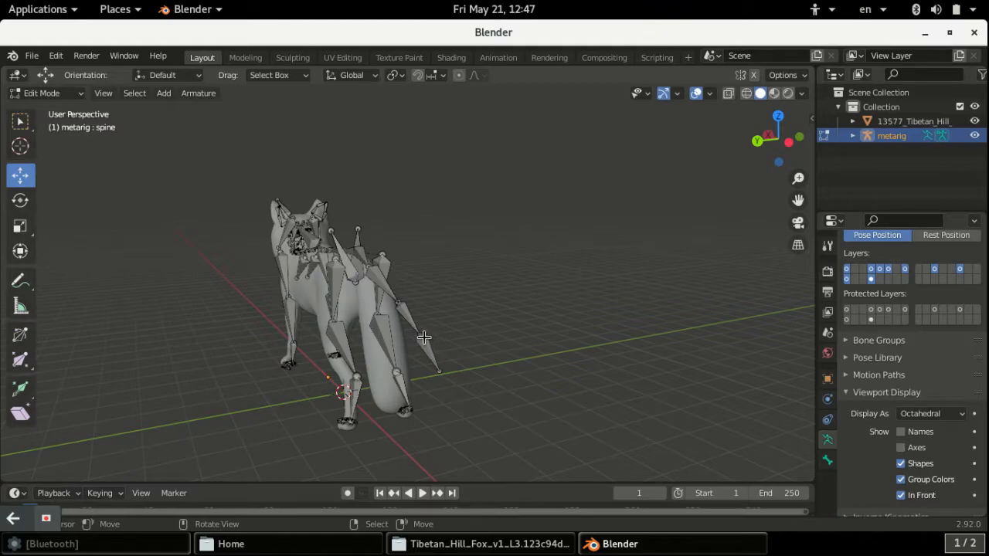
left_click_drag(422, 333, 393, 322)
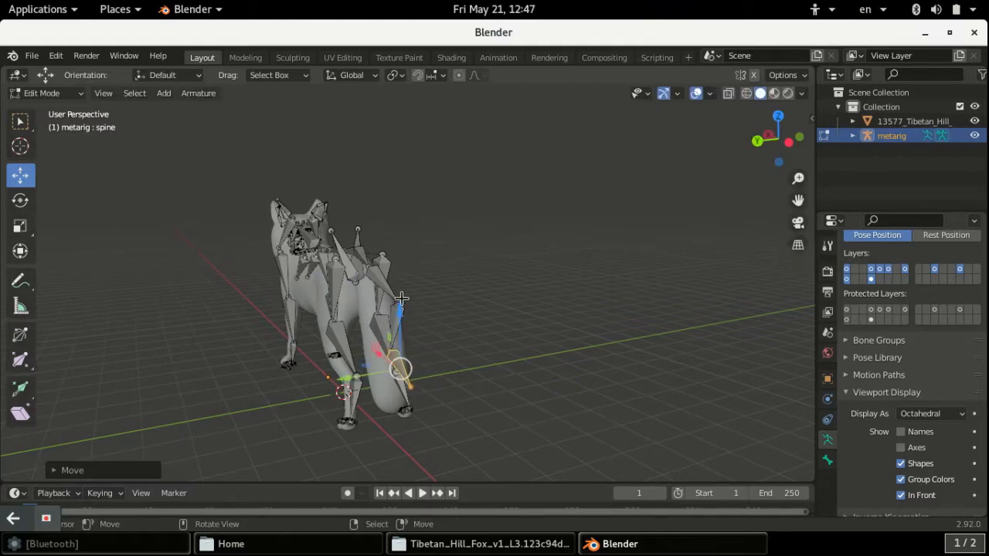
right_click_drag(394, 305, 379, 293)
middle_click_drag(363, 344, 349, 361)
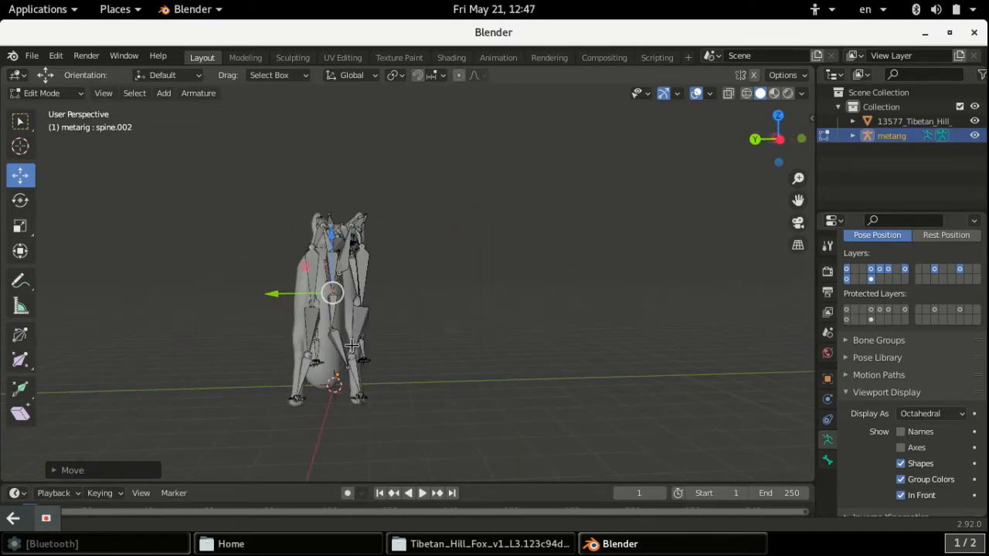
left_click_drag(339, 369, 332, 340)
middle_click_drag(332, 340, 242, 325)
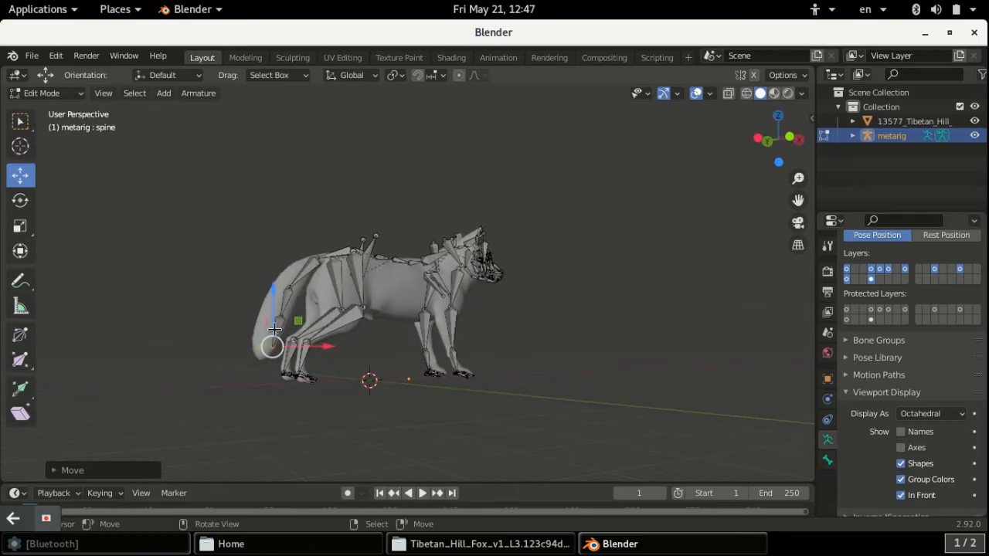
Step: Parent the fox mesh to the metarig in Object Mode using Armature Deform With Automatic Weights
left_click(44, 92)
left_click(40, 108)
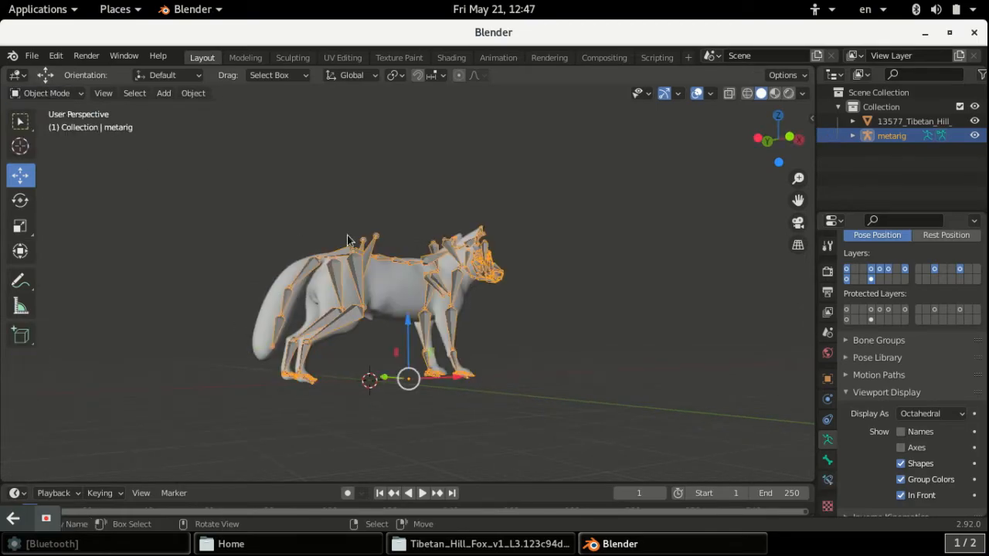
left_click(394, 280)
left_click(285, 289, "shift")
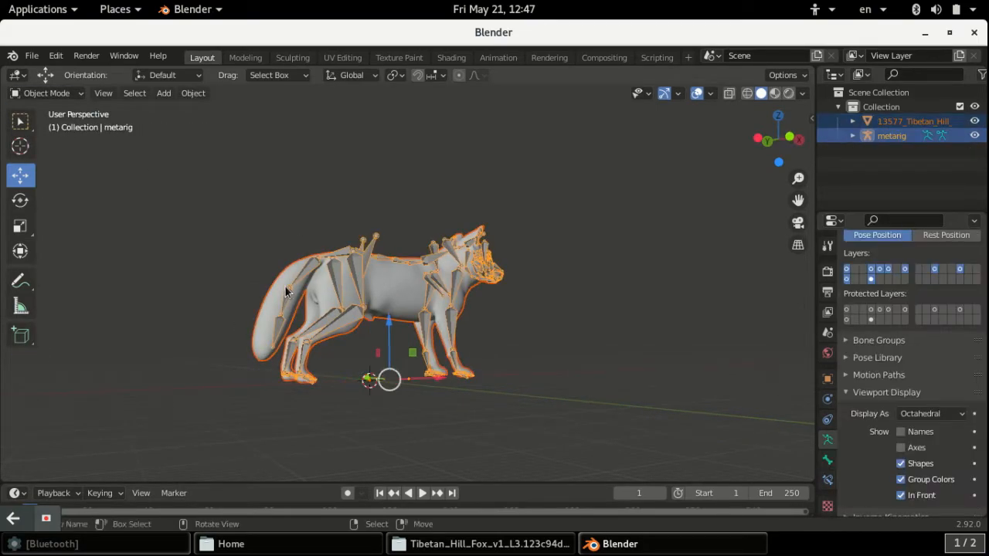
key("ctrl+p")
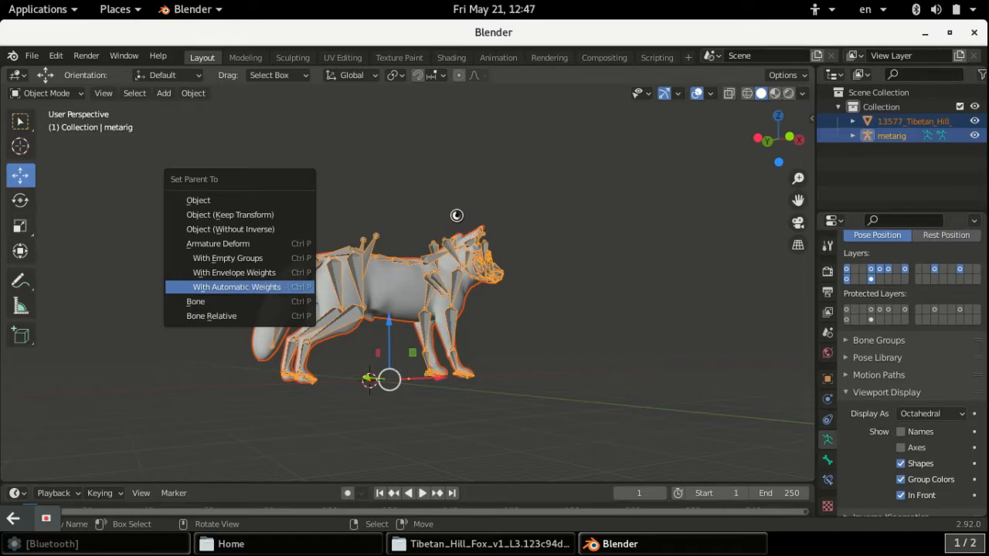
middle_click_drag(242, 292, 344, 301)
Step: Rotate the tail-tip bone in Pose Mode to bend the end of the fox's tail
left_click(48, 93)
left_click(54, 142)
middle_click_drag(57, 149, 576, 369)
right_click(665, 269, "shift")
left_click(489, 349)
left_click_drag(546, 323, 565, 260)
middle_click_drag(282, 320, 430, 309)
scroll(438, 390, "up", 1)
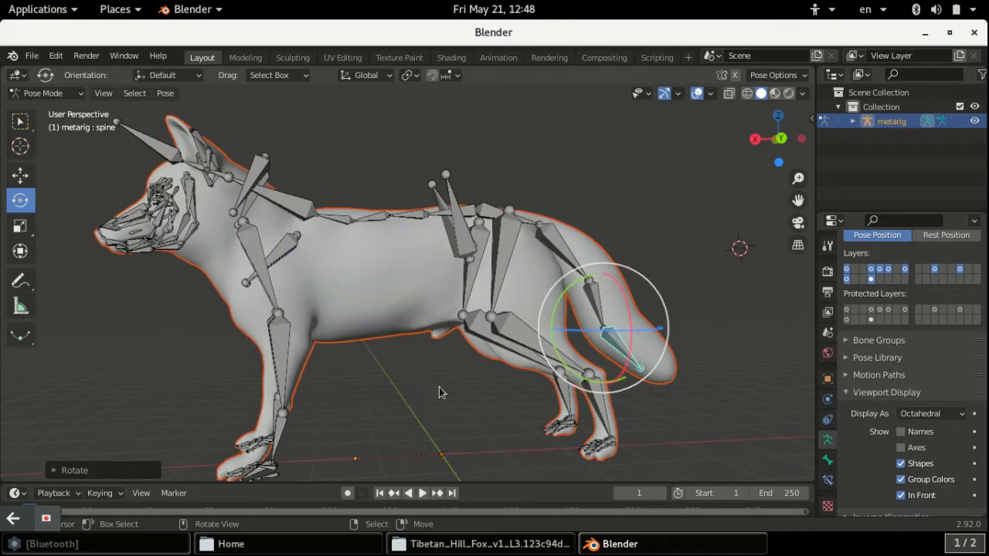
scroll(438, 388, "up", 2)
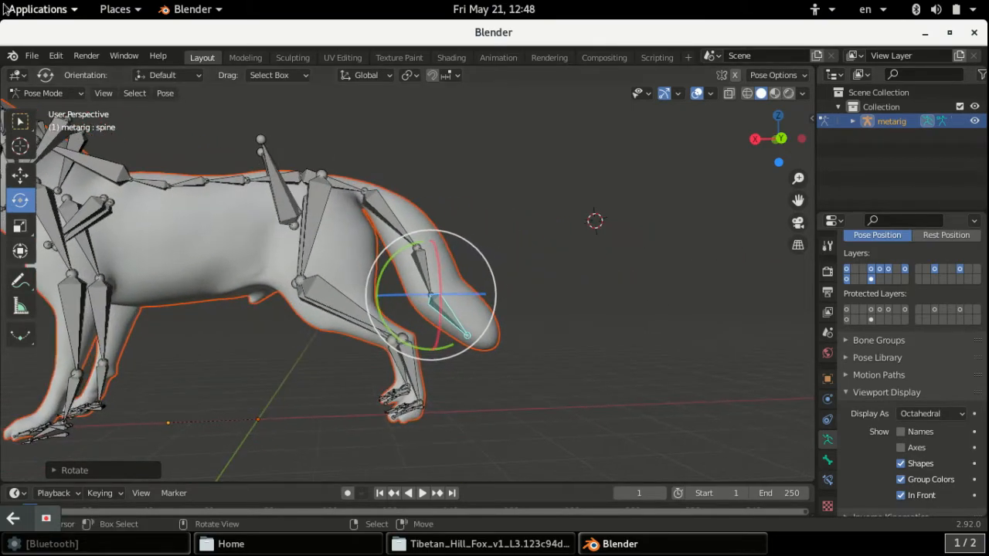
Step: Try moving and rotating the left hind foot bone, then undo the changes
left_click(20, 122)
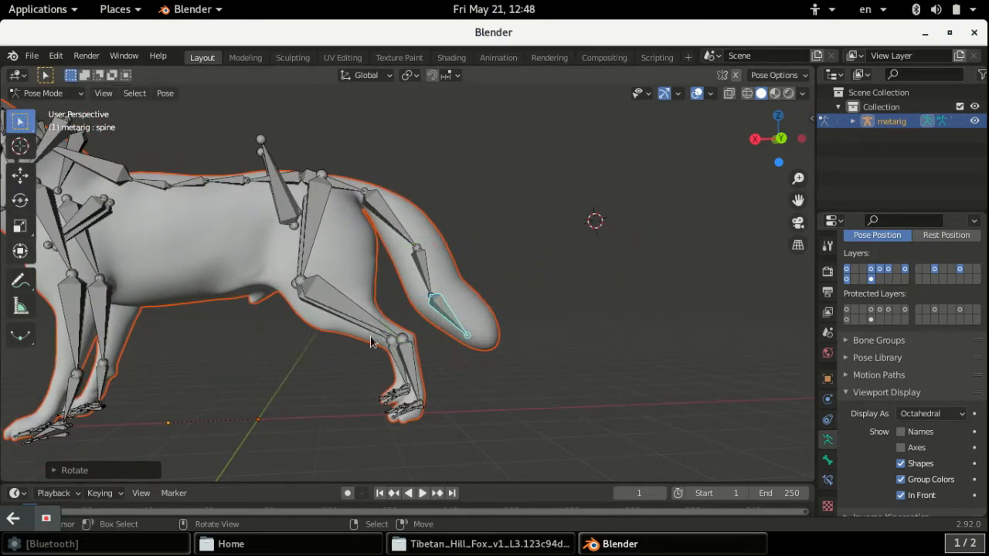
left_click(409, 363)
left_click(20, 175)
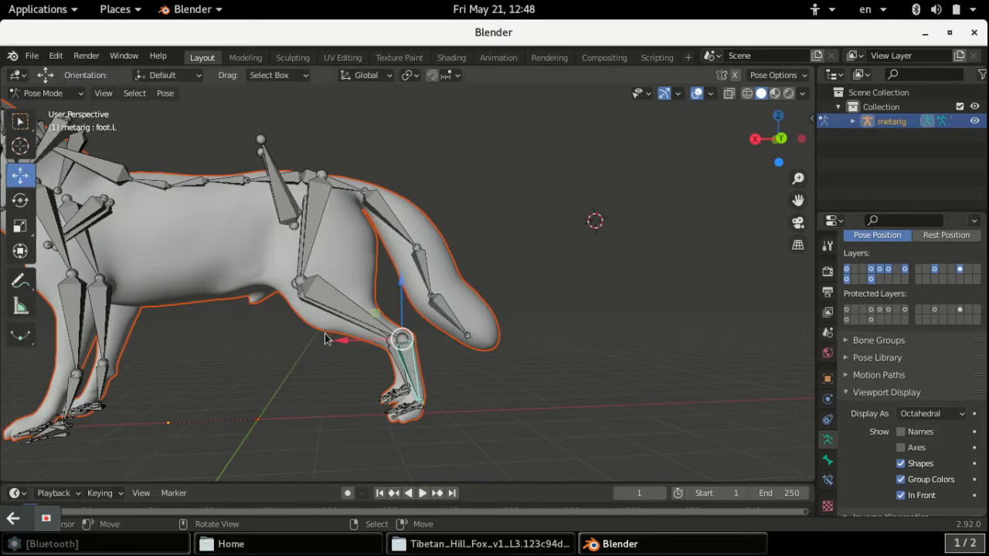
key("r")
key("x")
key("Escape")
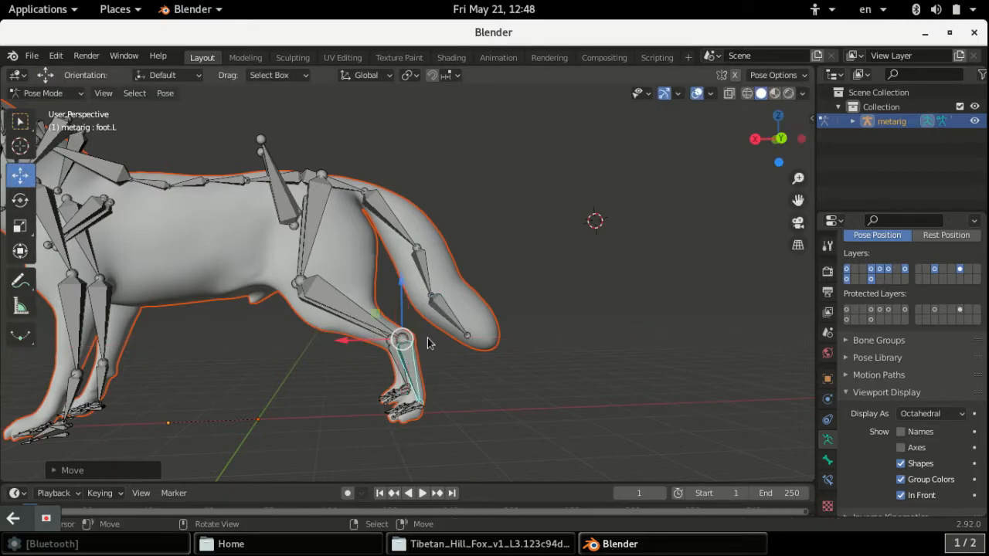
key("r")
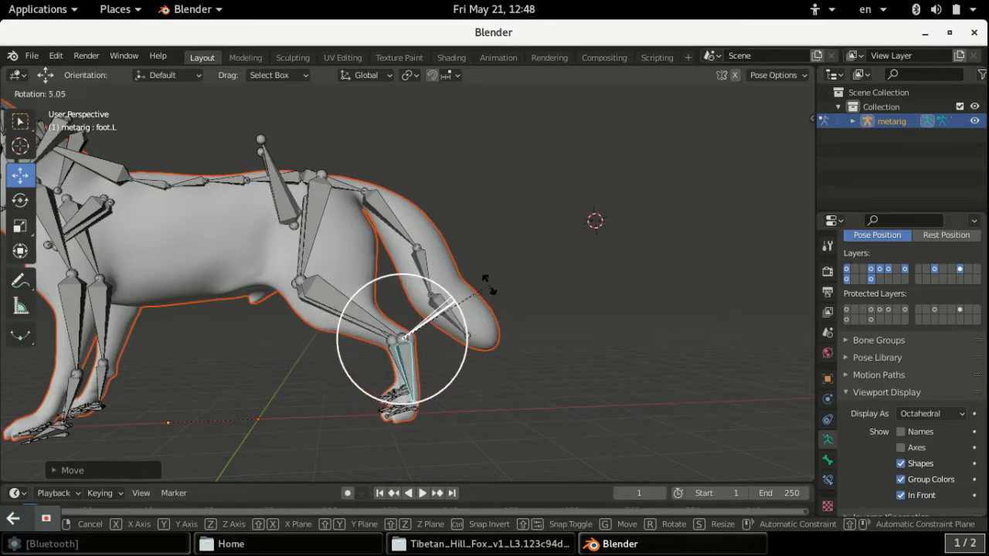
key("Escape")
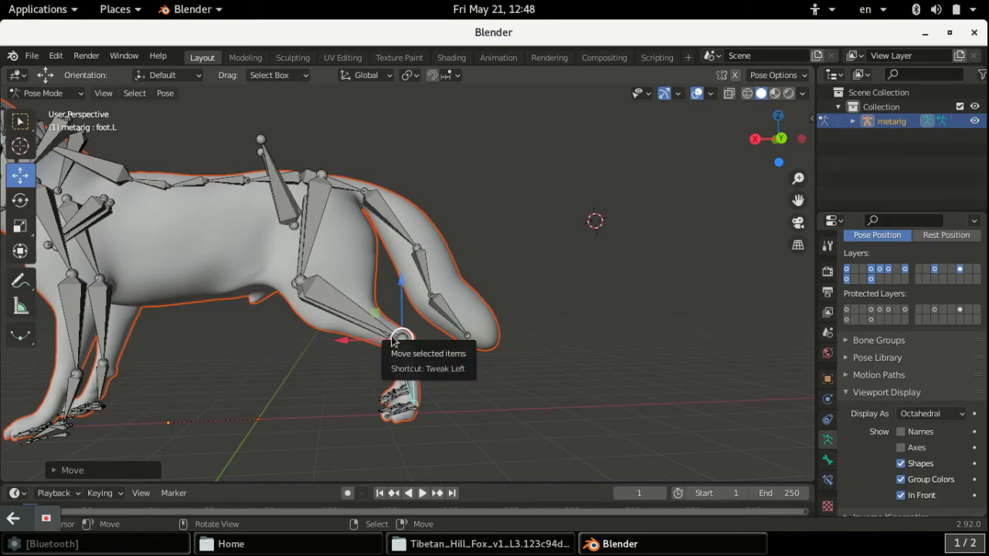
key("ctrl+z")
key("ctrl+z")
left_click(478, 377)
middle_click_drag(432, 410, 336, 353)
scroll(320, 338, "down", 3)
scroll(336, 354, "down", 2)
scroll(336, 354, "up", 5)
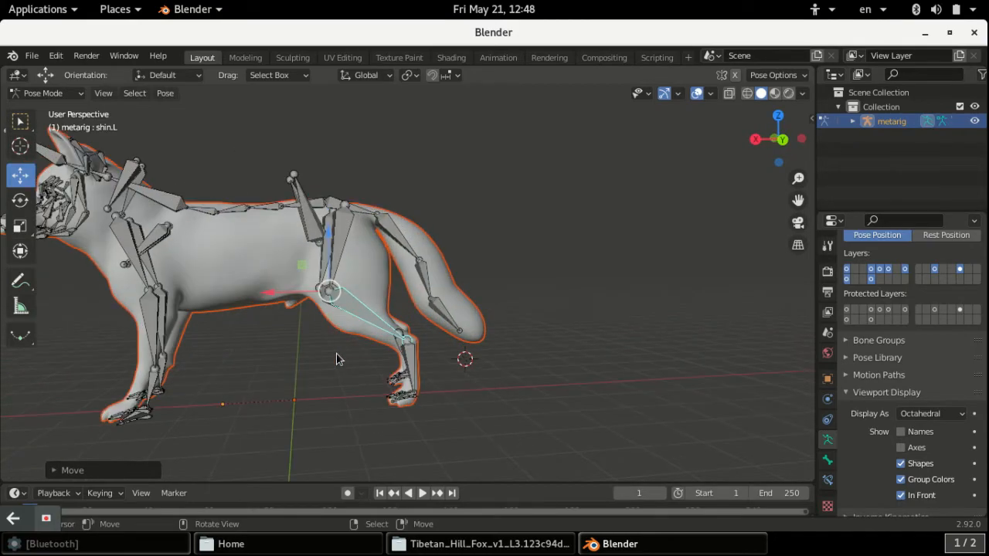
Step: Switch to Object Mode and add a Shark meta-rig behind the fox
left_click(56, 94)
left_click(62, 107)
left_click(487, 381)
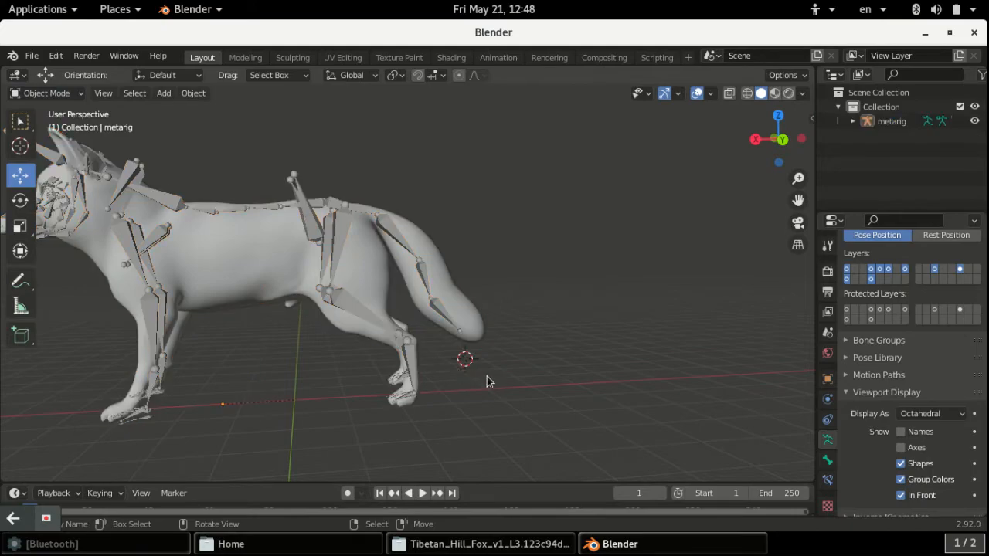
key("shift+a")
mouse_move(435, 377)
mouse_move(474, 345)
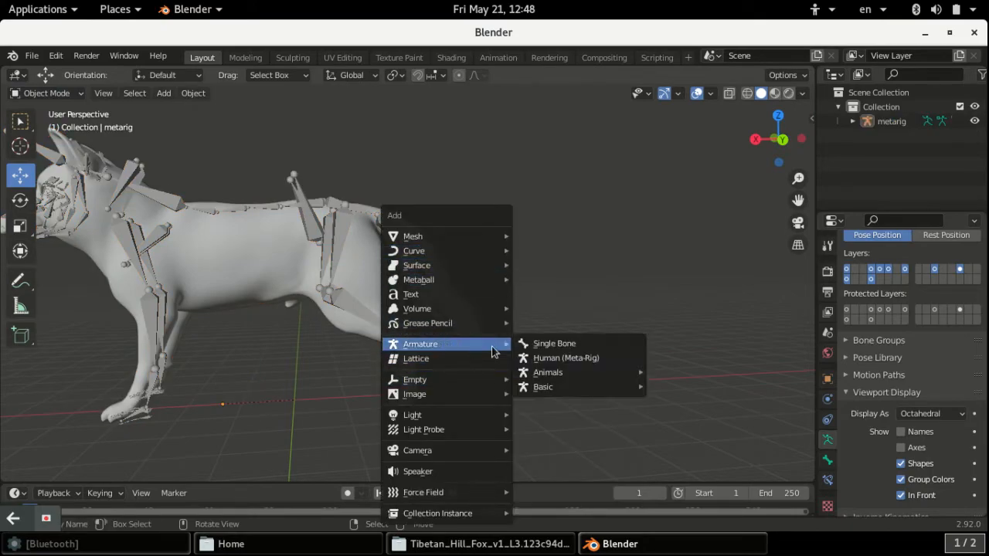
mouse_move(567, 375)
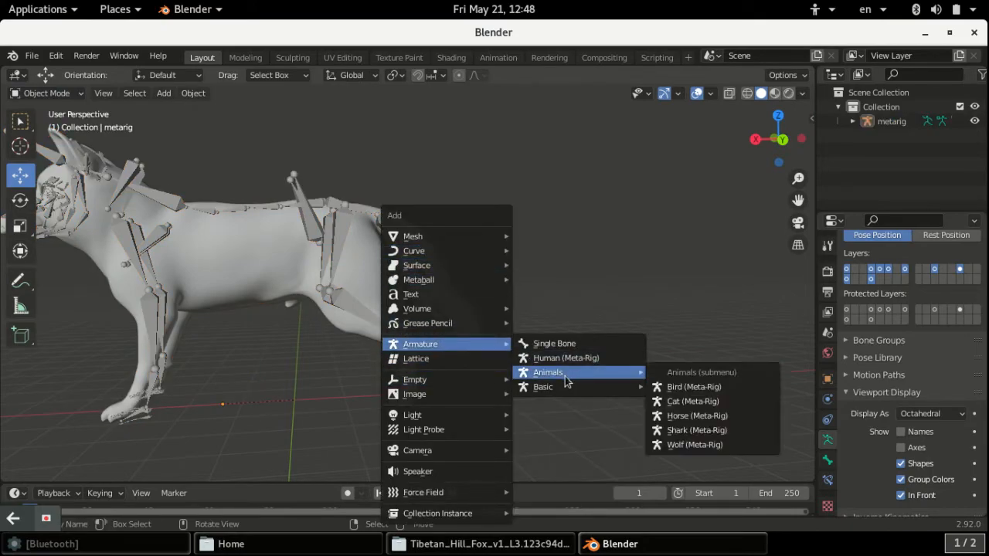
left_click(718, 431)
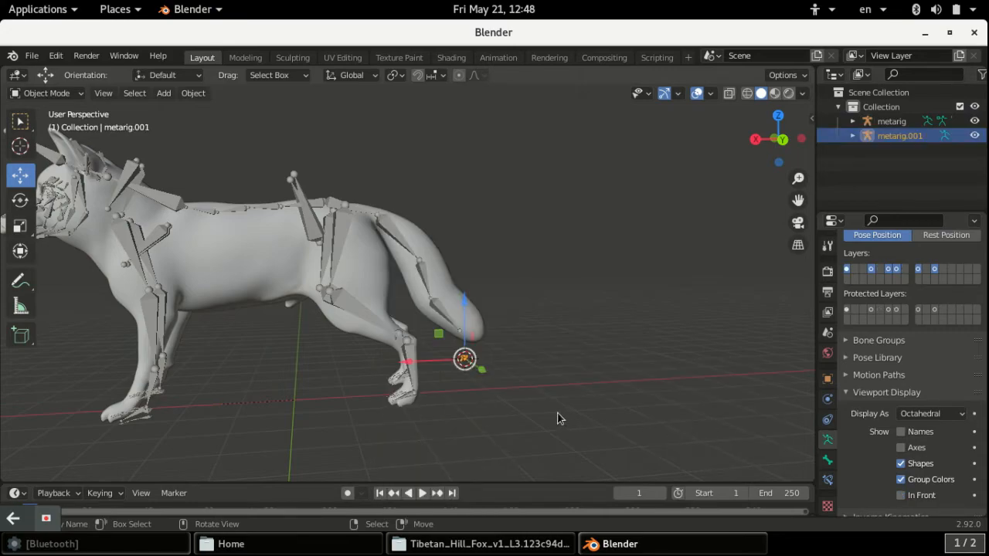
Step: Scale up the Shark meta-rig and inspect its bones beside the fox
key("s")
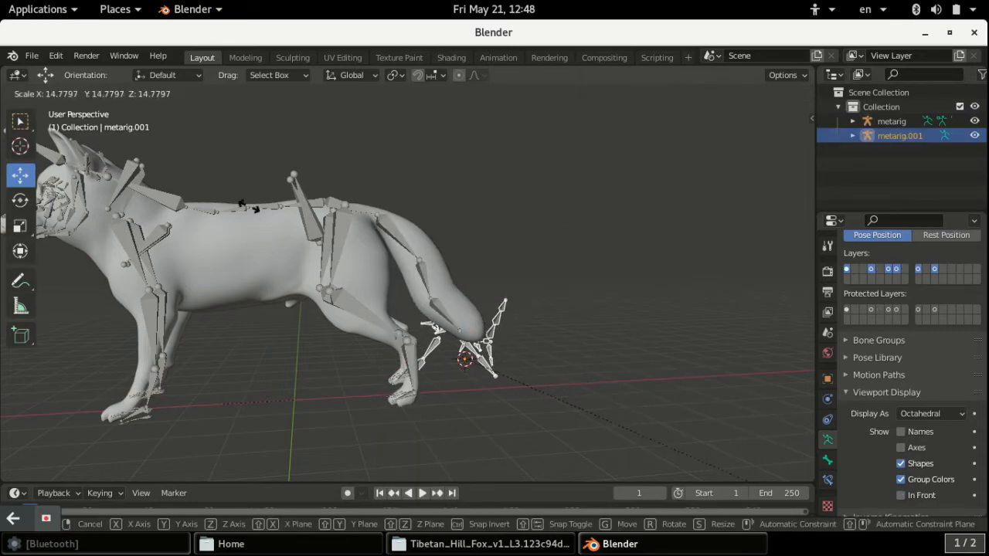
left_click(541, 359)
middle_click_drag(655, 379, 429, 373)
scroll(485, 370, "up", 1)
middle_click_drag(483, 357, 562, 349)
scroll(563, 350, "down", 3)
middle_click_drag(479, 350, 498, 337)
left_click(43, 521)
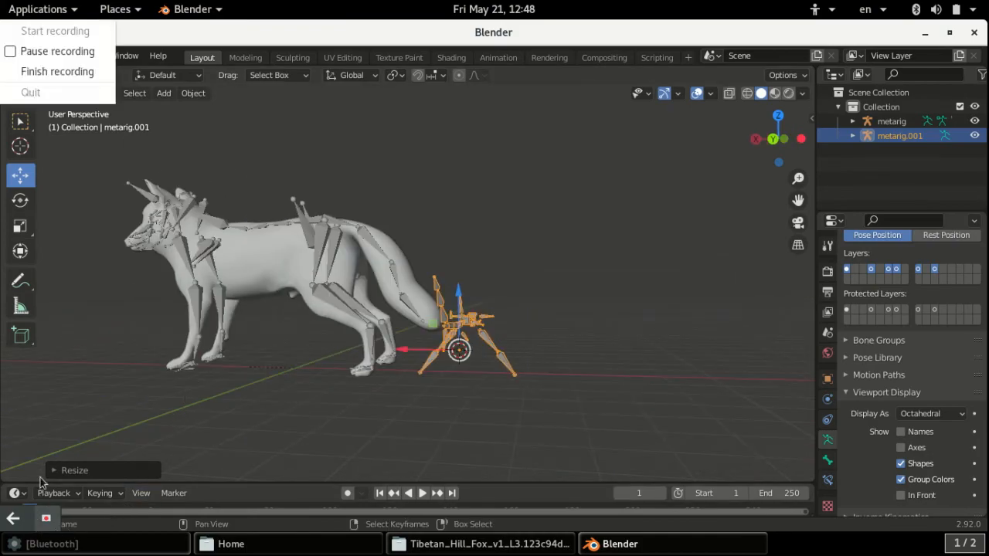